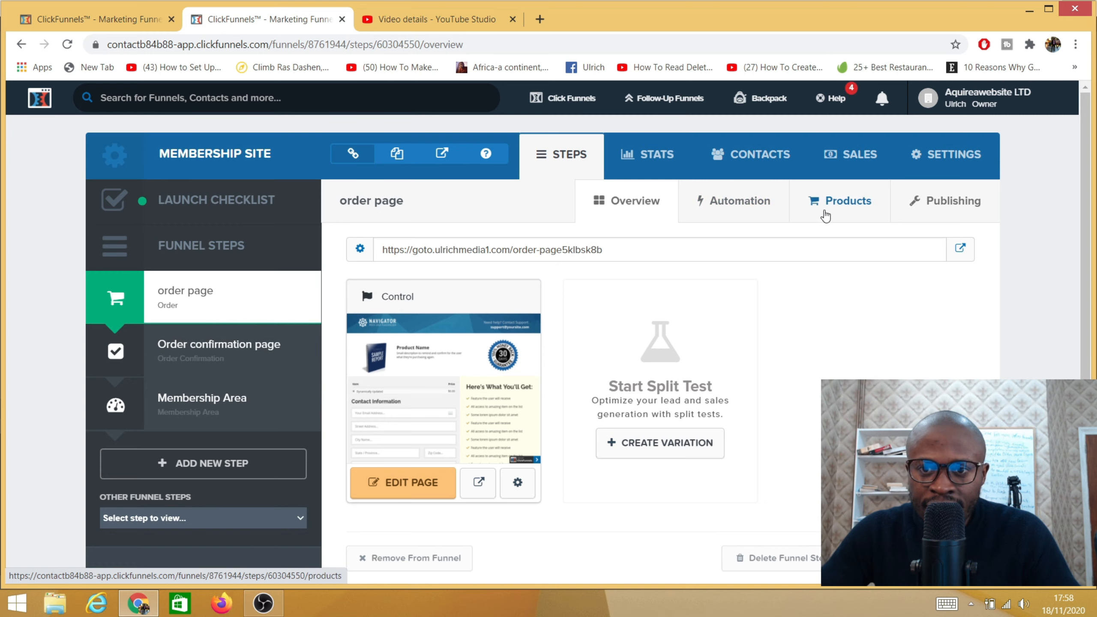
Start a new one-time product for the order page with the Stripe payment integration and continue to its product details
left_click(840, 208)
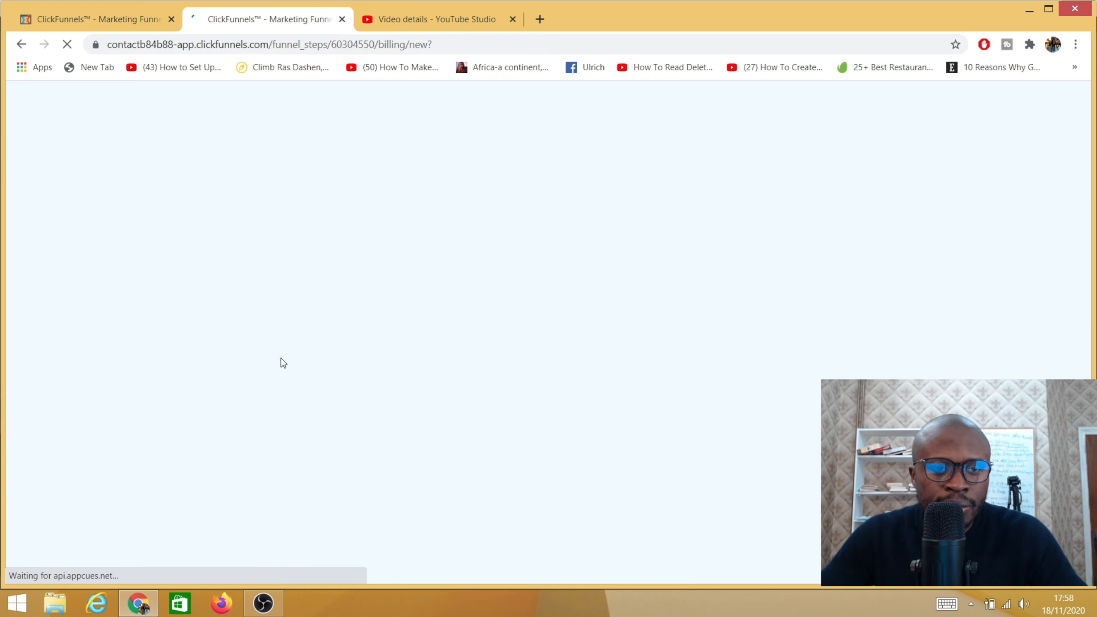
left_click(294, 324)
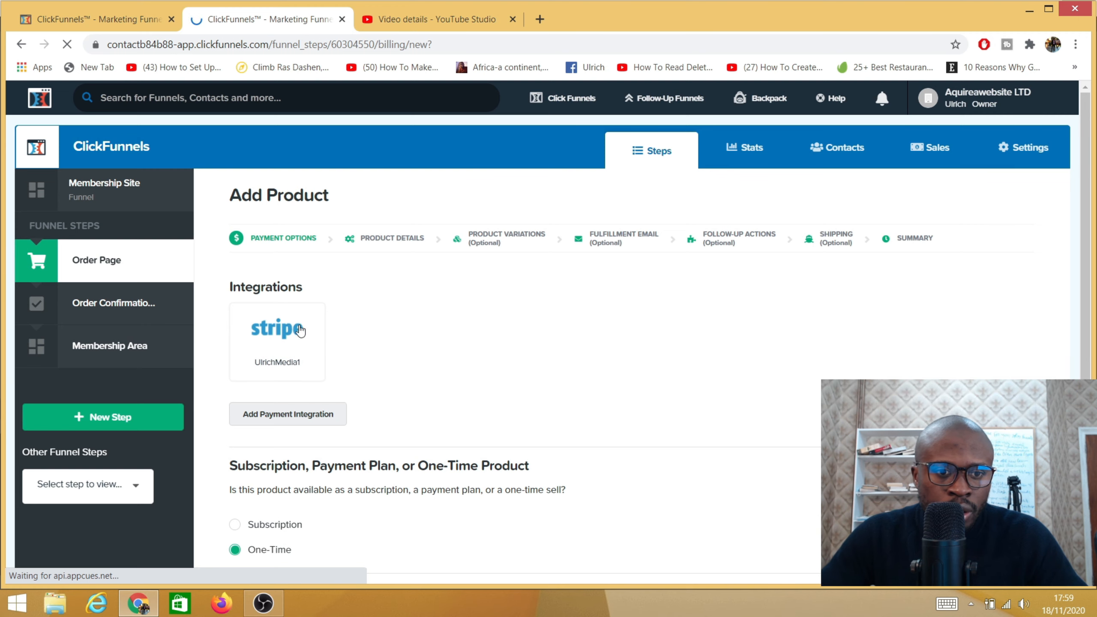
scroll(320, 393, "down", 3)
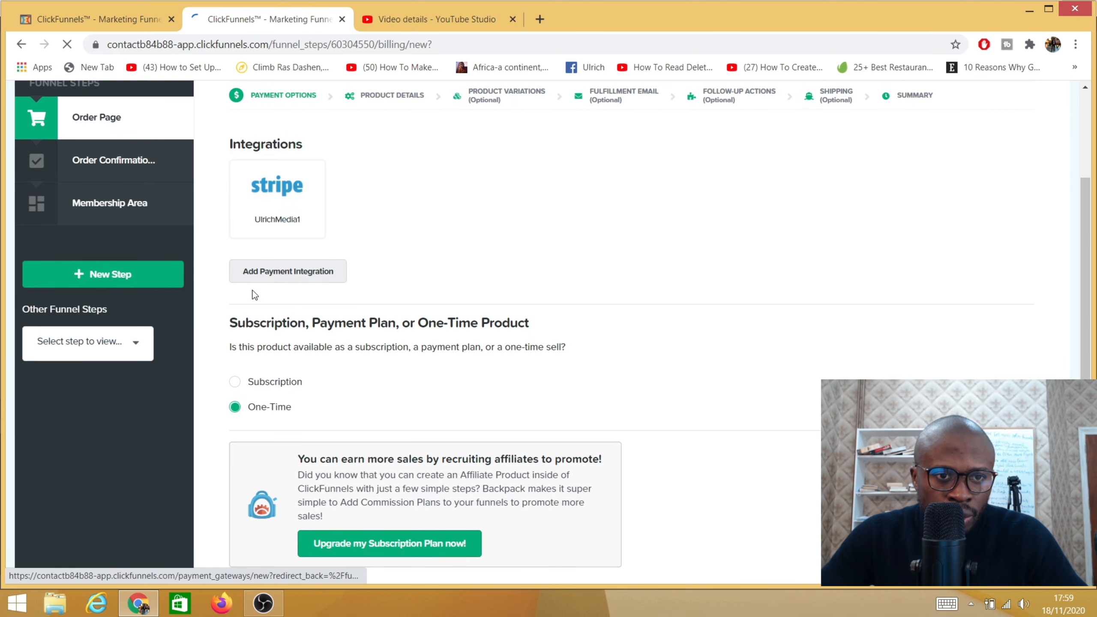
left_click(268, 210)
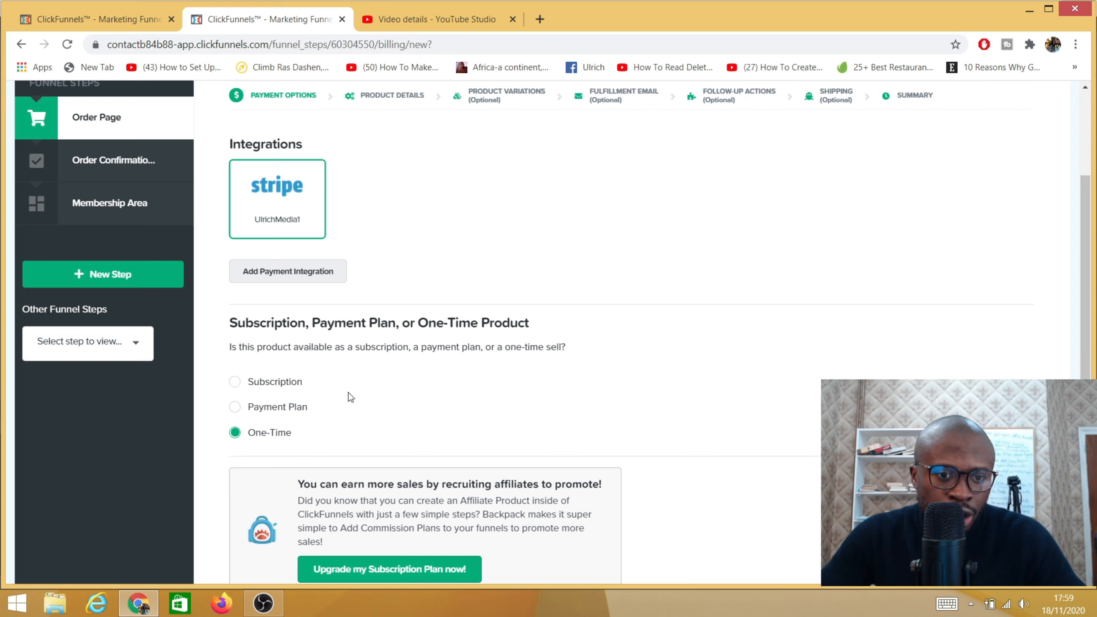
scroll(276, 246, "down", 3)
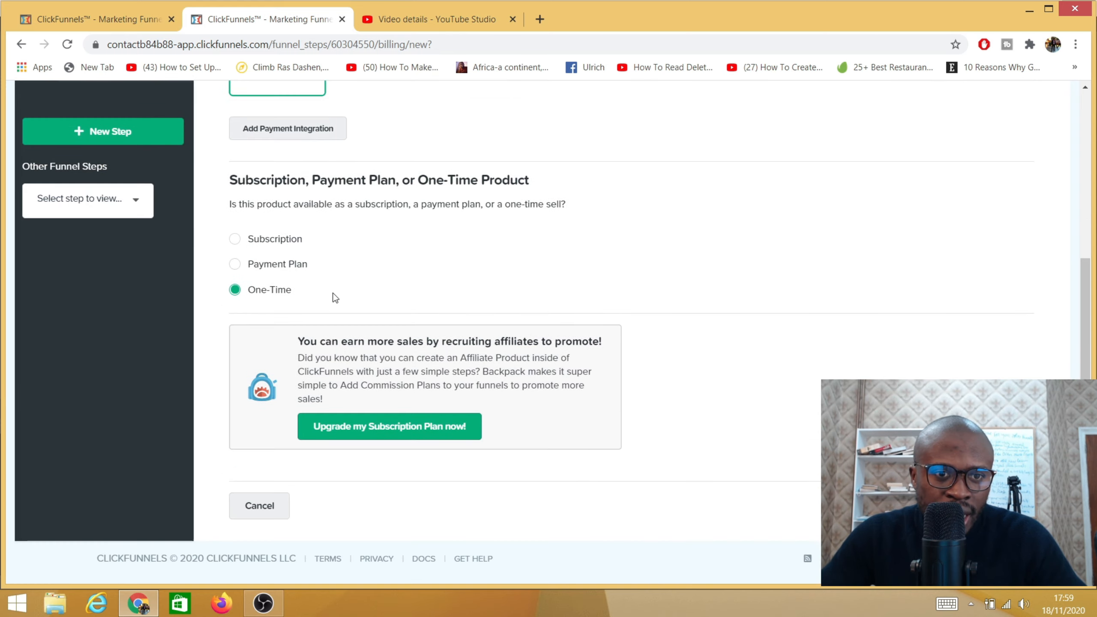
scroll(275, 257, "up", 5)
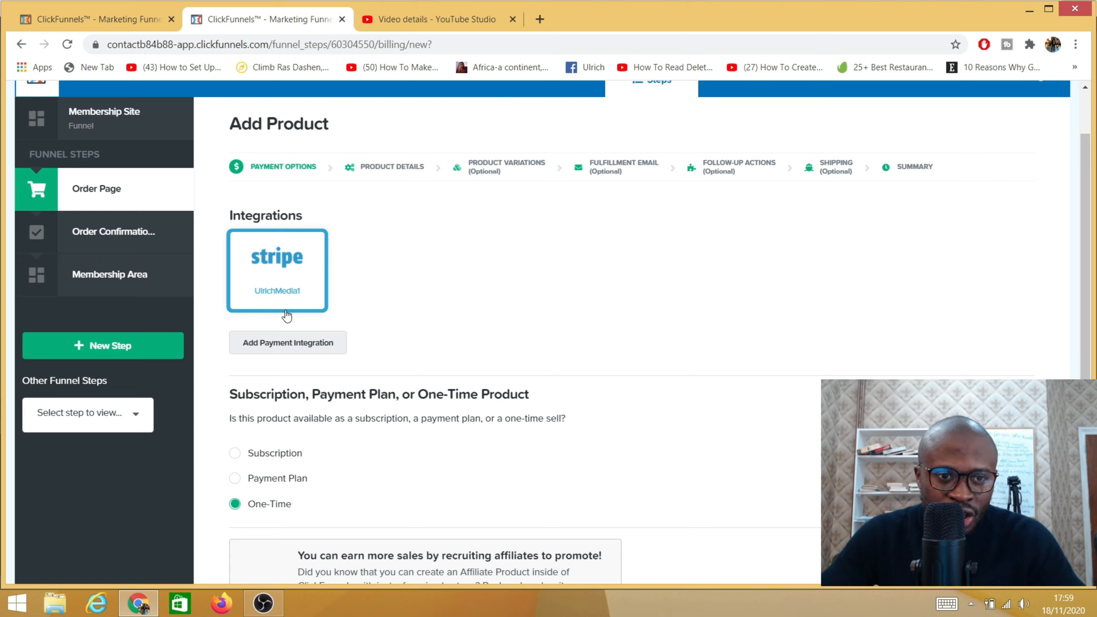
scroll(724, 339, "down", 5)
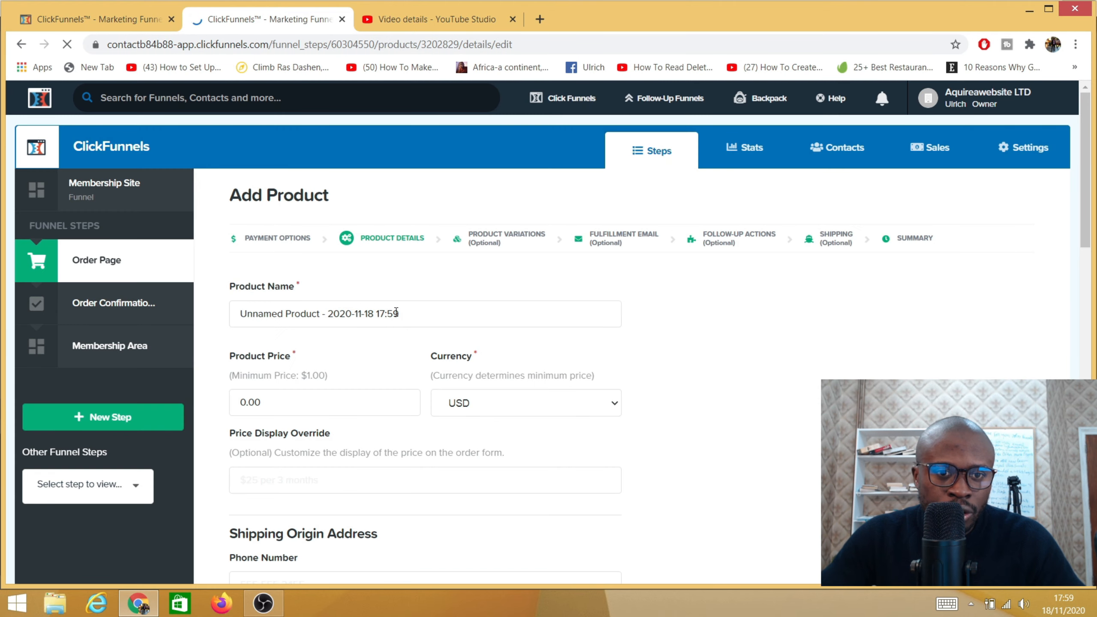
Set the product name to "google adwords course"
left_click_drag(396, 311, 244, 317)
type("G")
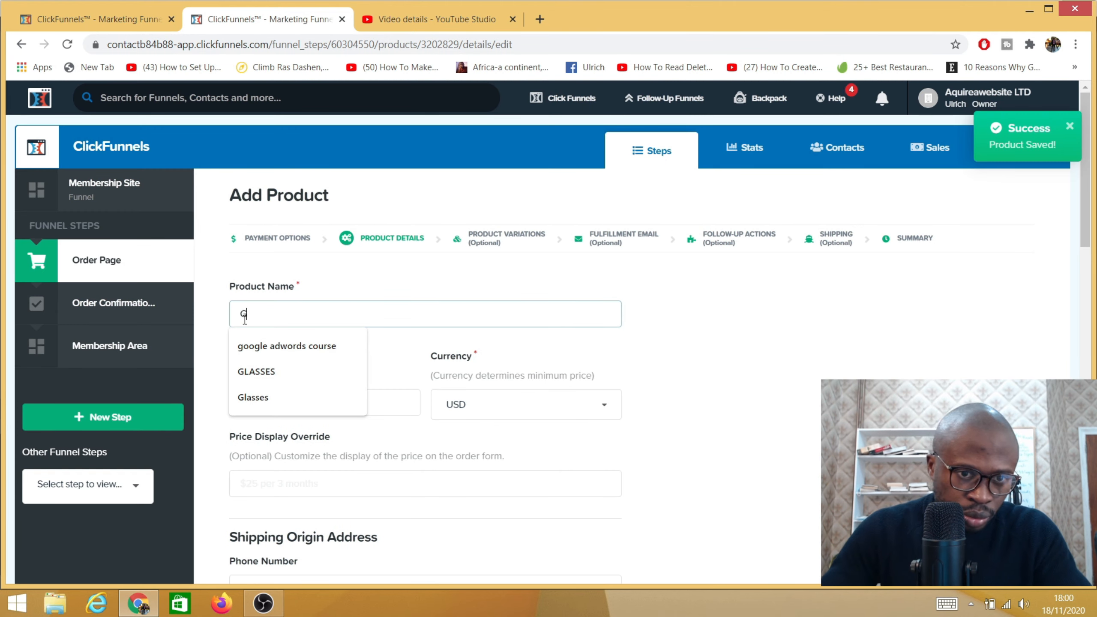
left_click(267, 346)
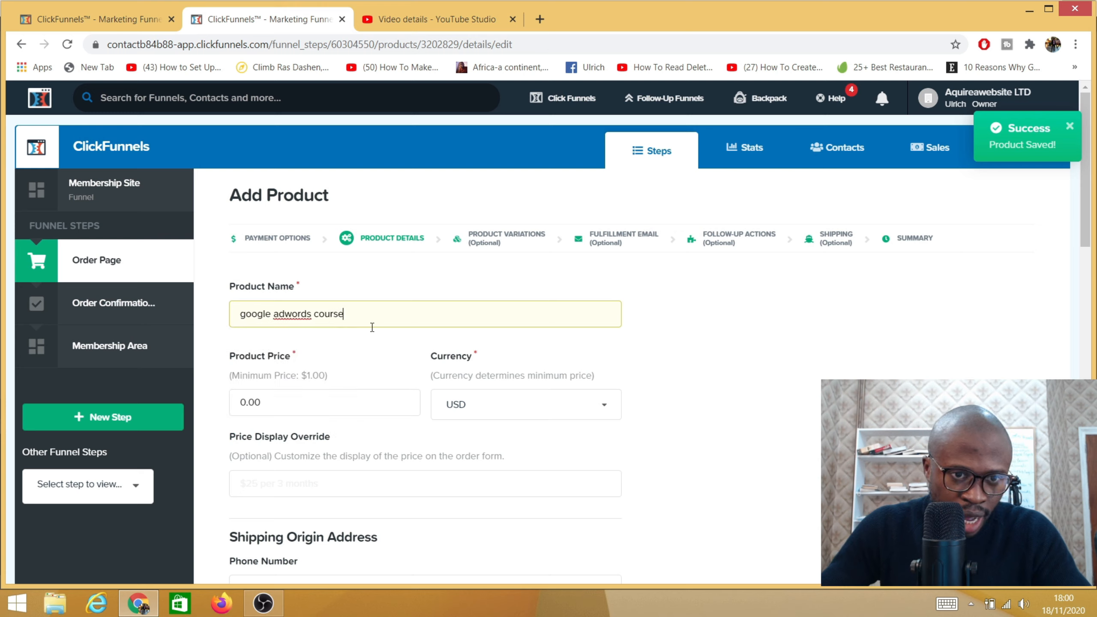
Set the product price to 879.97
left_click(251, 400)
left_click(242, 402)
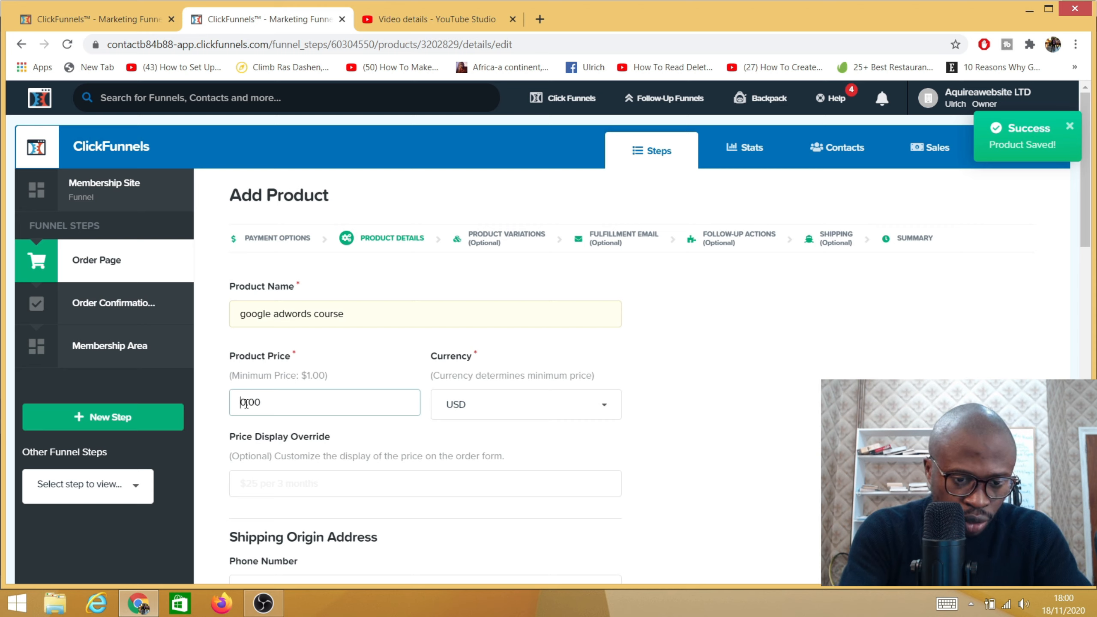
type("1")
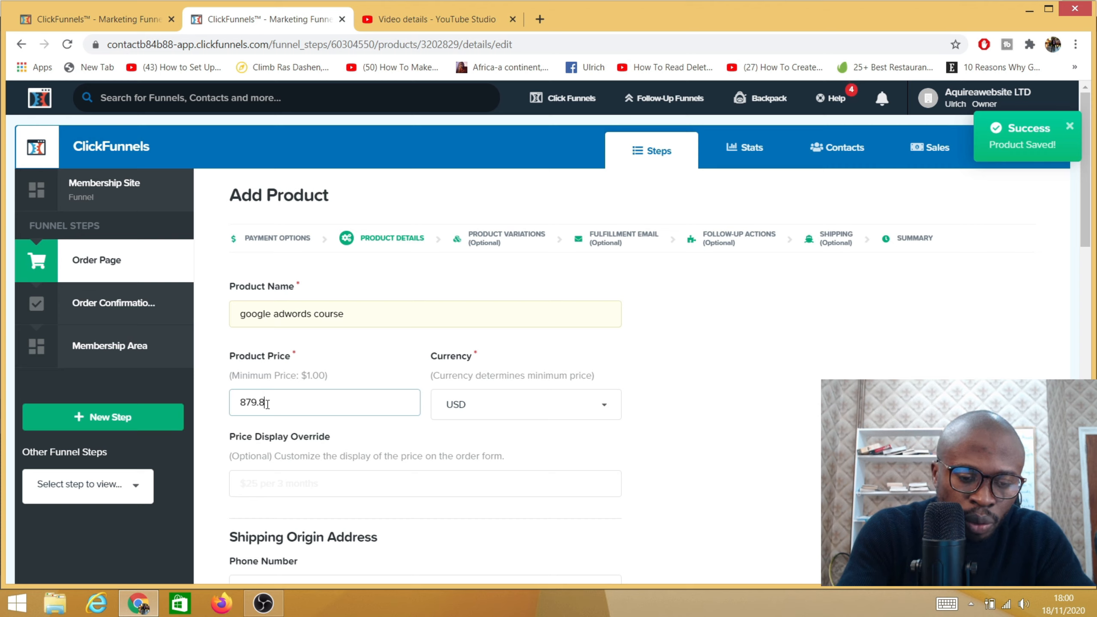
type("7")
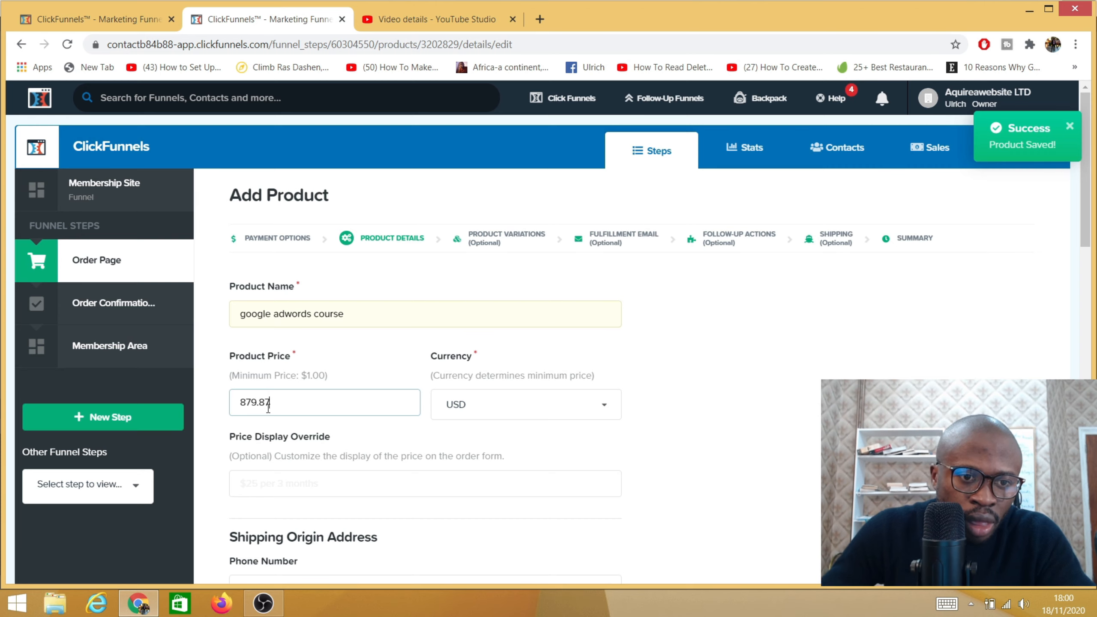
left_click(265, 406)
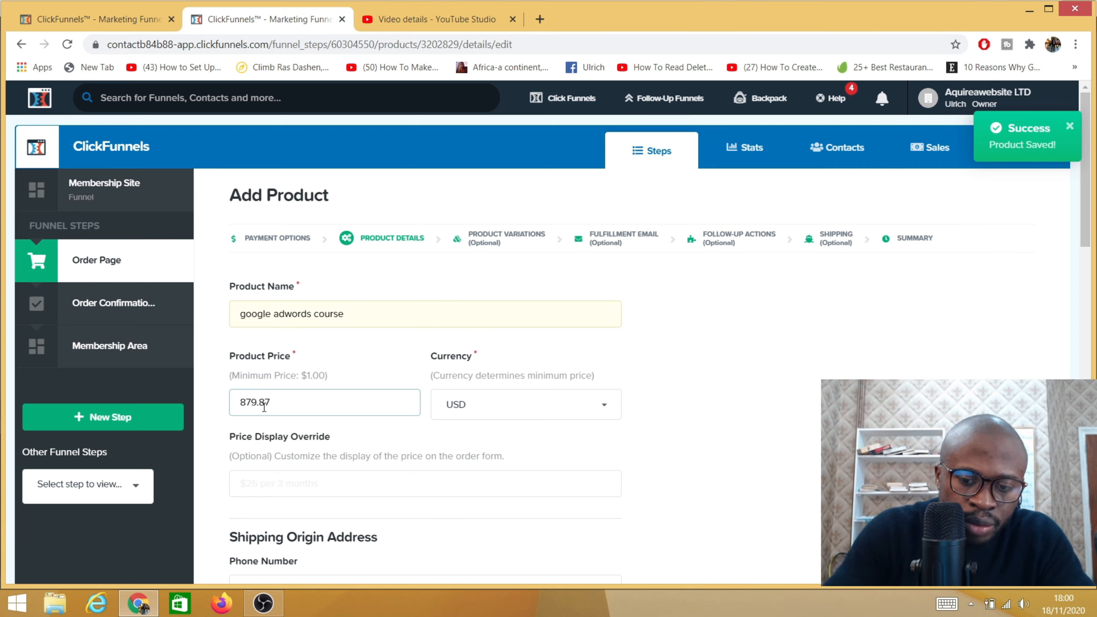
key("BackSpace")
key("BackSpace")
type(".9")
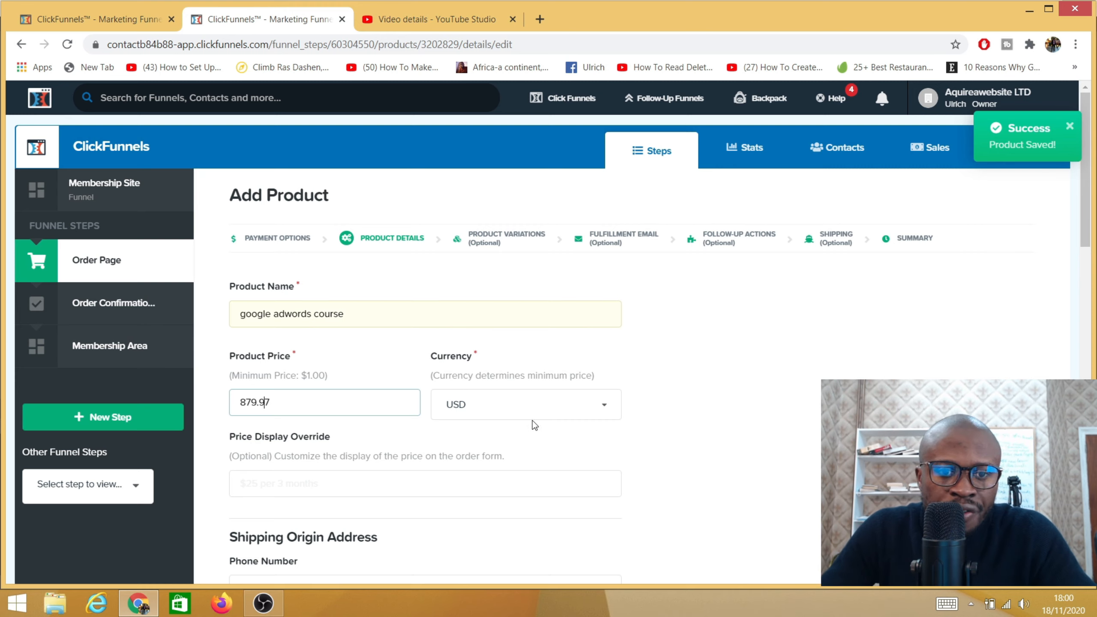
Look through the available product currencies and keep USD
left_click(602, 407)
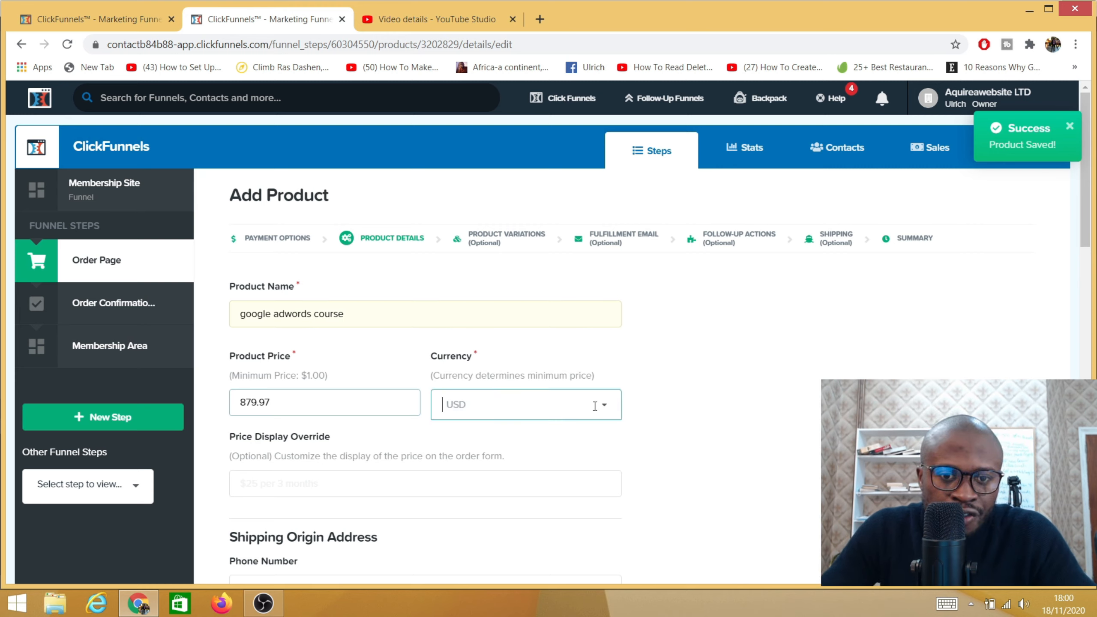
scroll(513, 477, "down", 5)
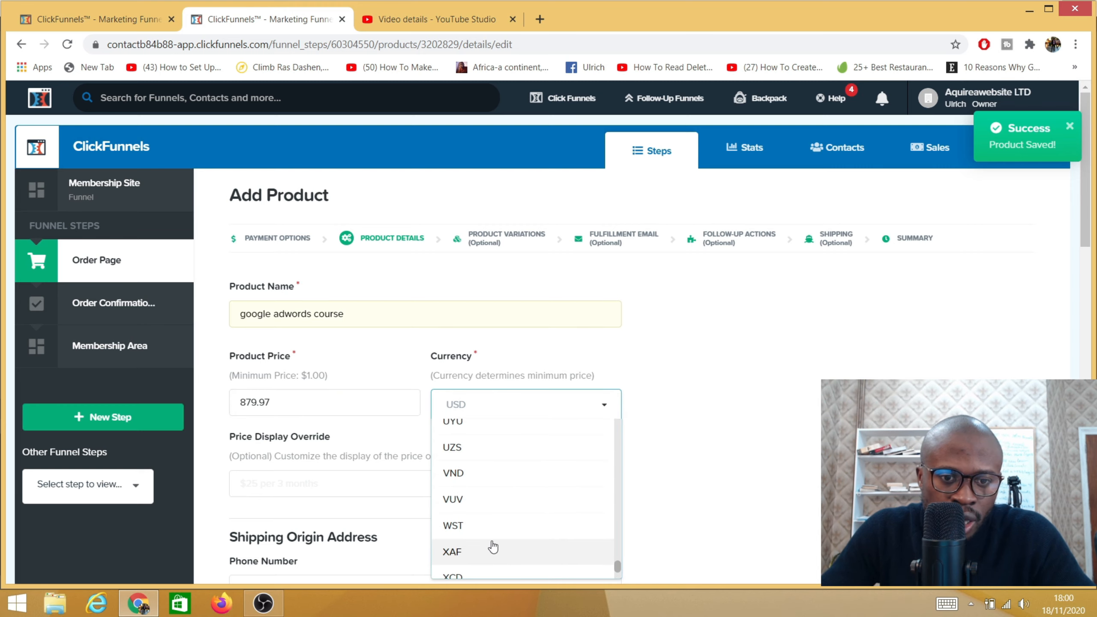
scroll(491, 541, "up", 5)
scroll(491, 506, "up", 2)
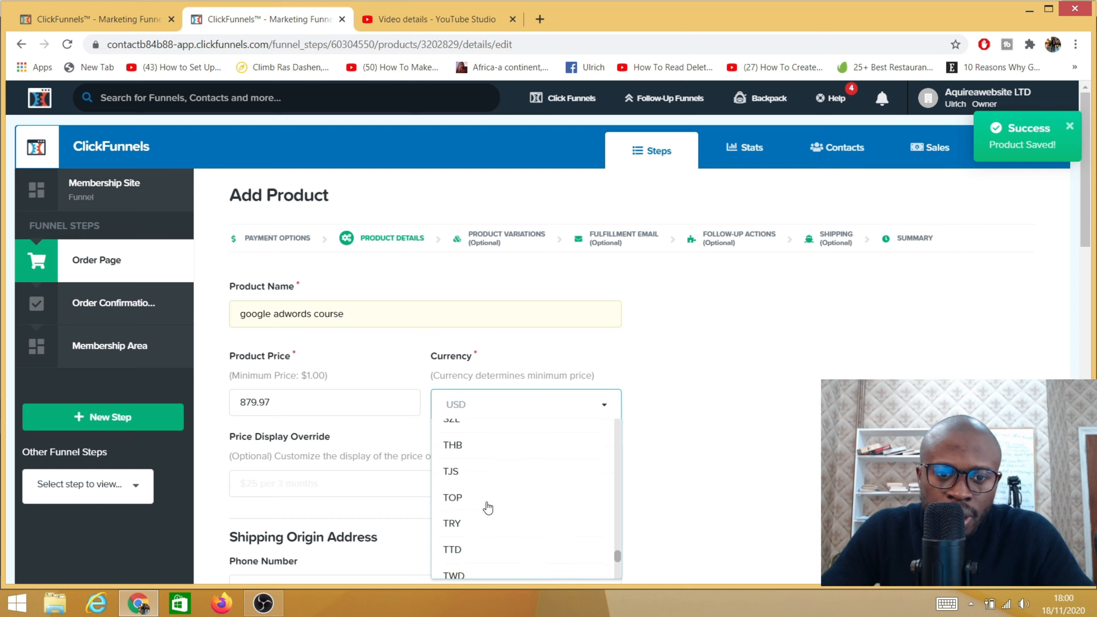
left_click(703, 426)
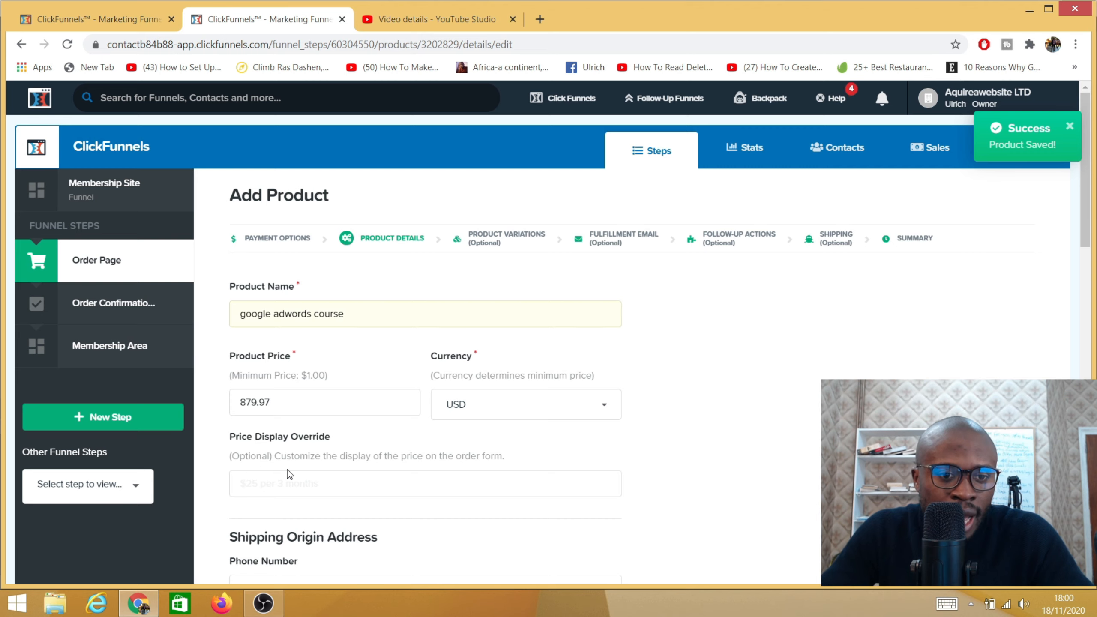
Review the price display override and the shipping origin address fields of the product form
scroll(287, 474, "down", 5)
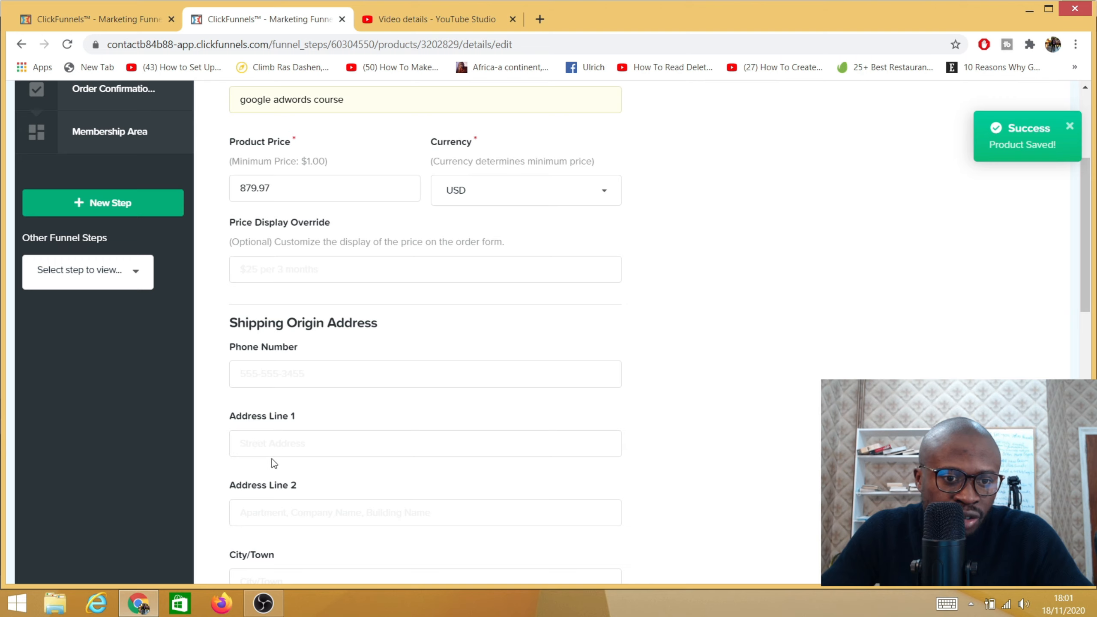
scroll(265, 449, "down", 3)
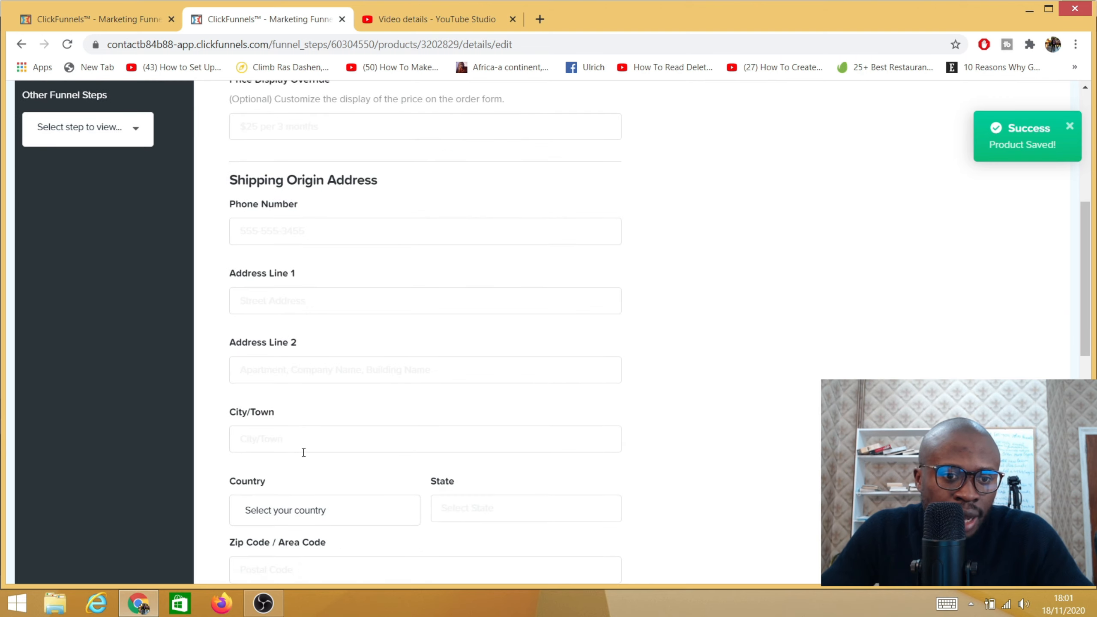
scroll(329, 519, "down", 3)
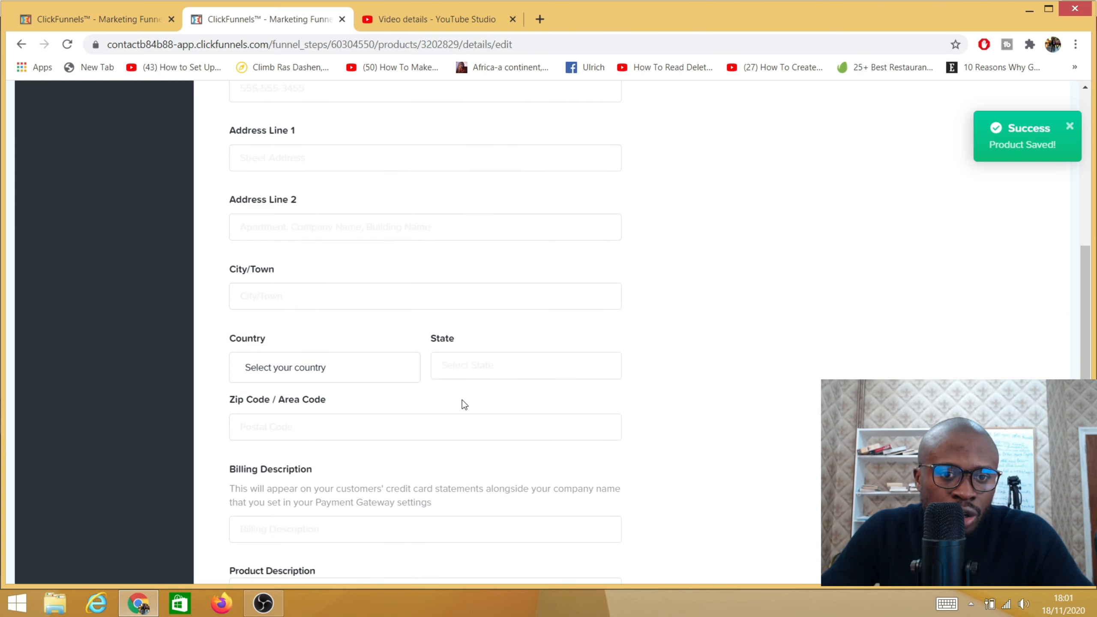
scroll(258, 428, "up", 4)
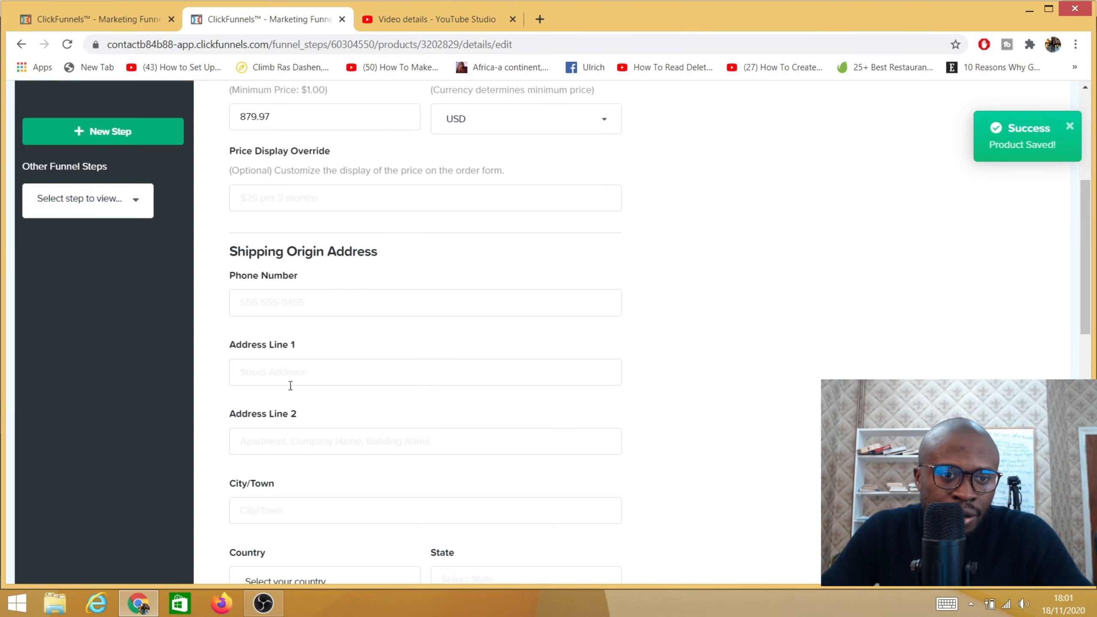
scroll(246, 380, "down", 3)
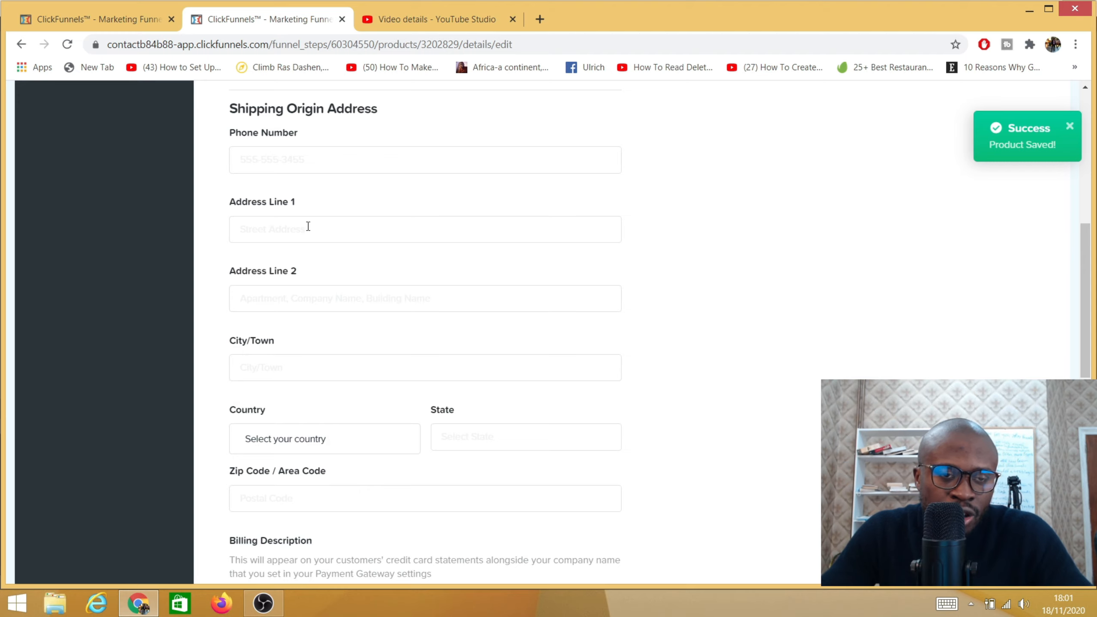
scroll(275, 373, "down", 3)
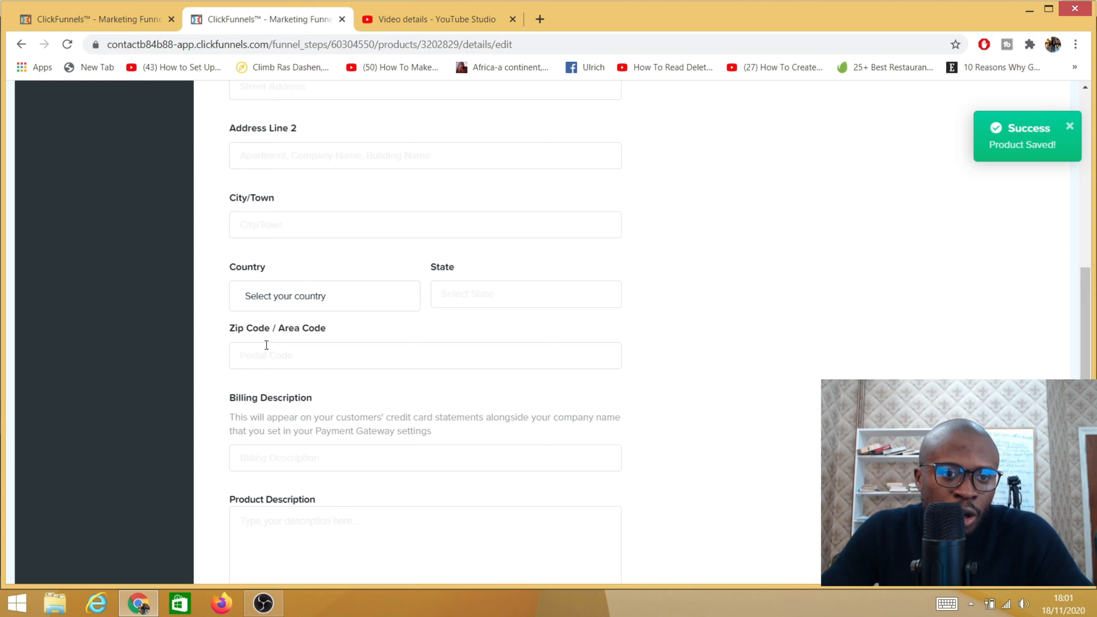
scroll(330, 290, "up", 3)
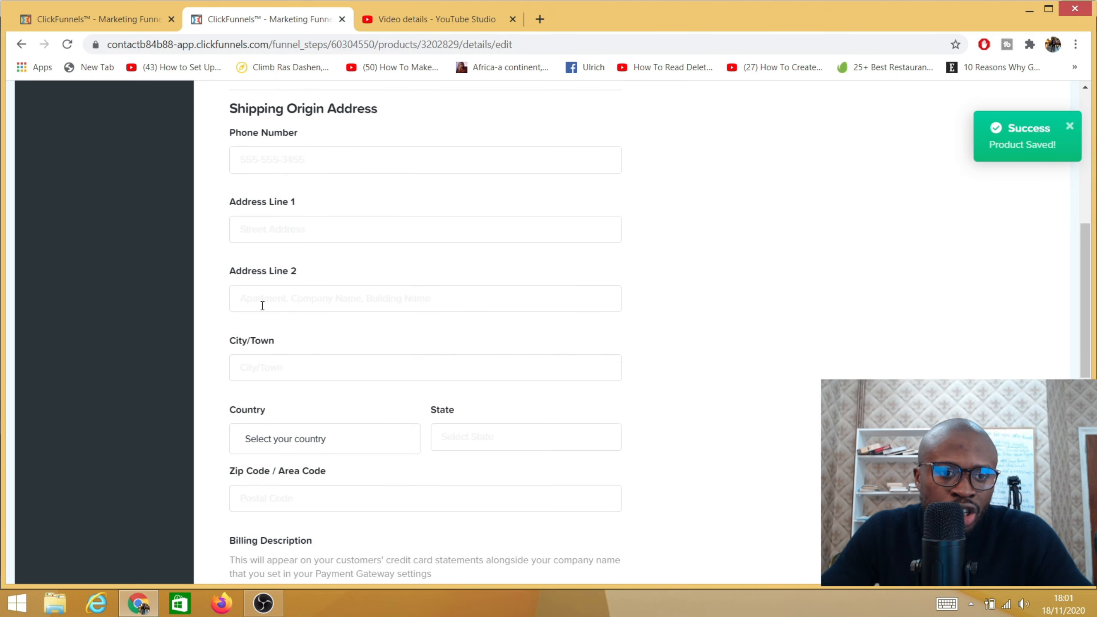
Enter "Google Adwords" as the product's billing description
scroll(262, 306, "down", 5)
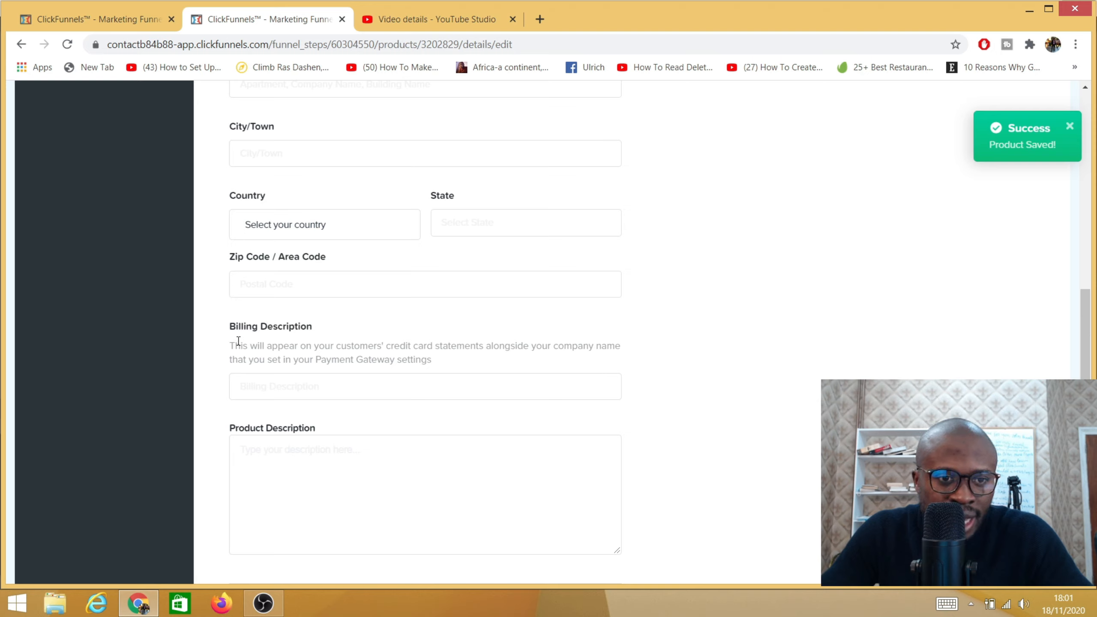
left_click(266, 394)
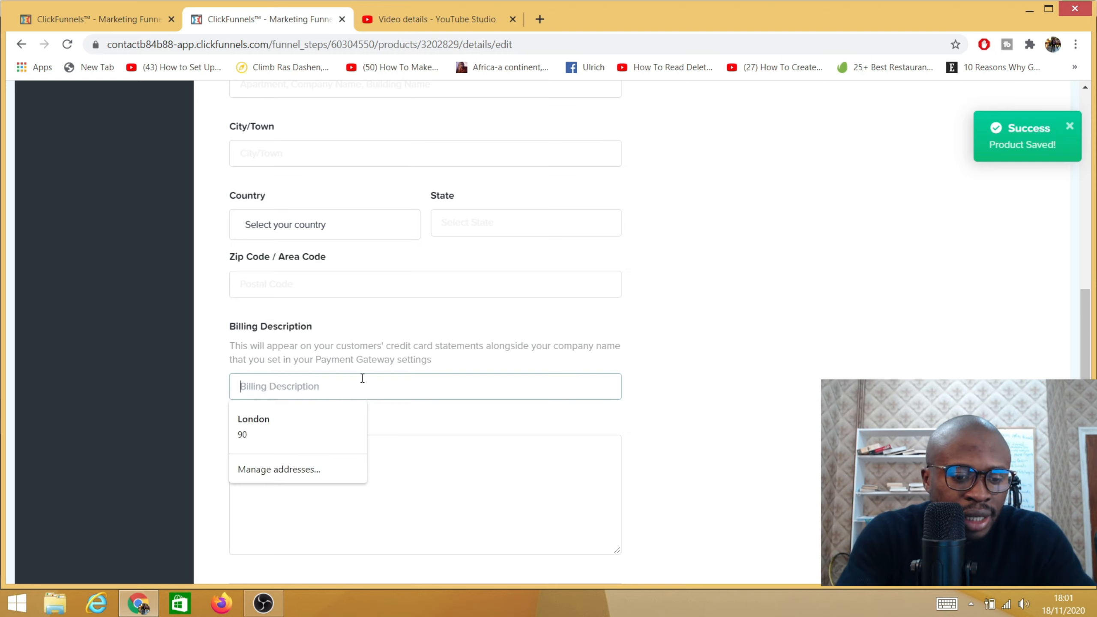
type("gOO")
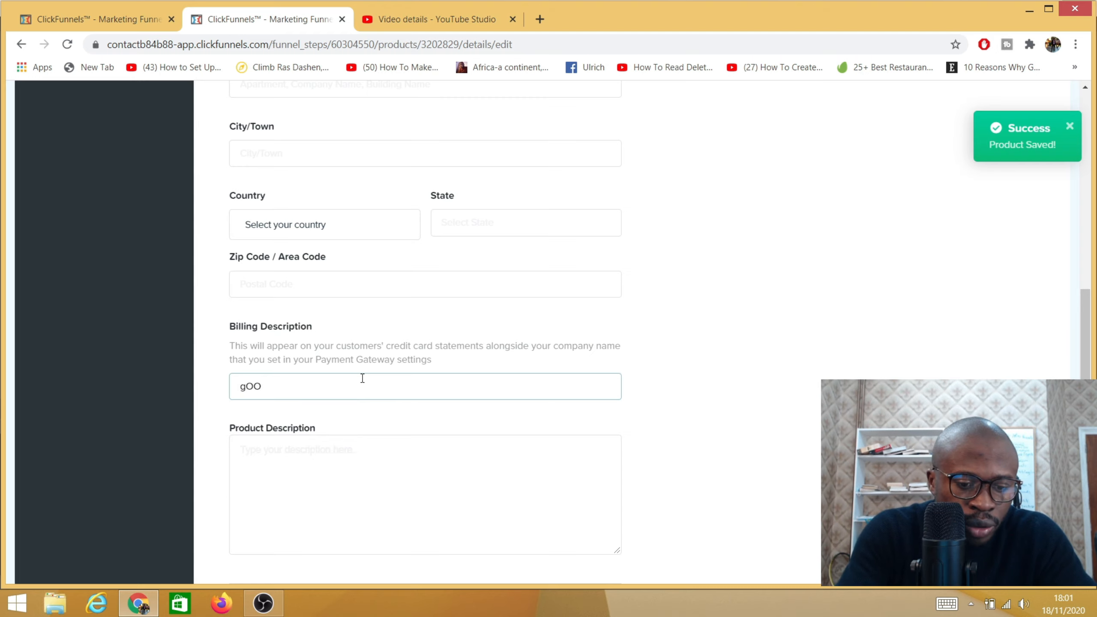
key("BackSpace")
key("BackSpace")
key("BackSpace")
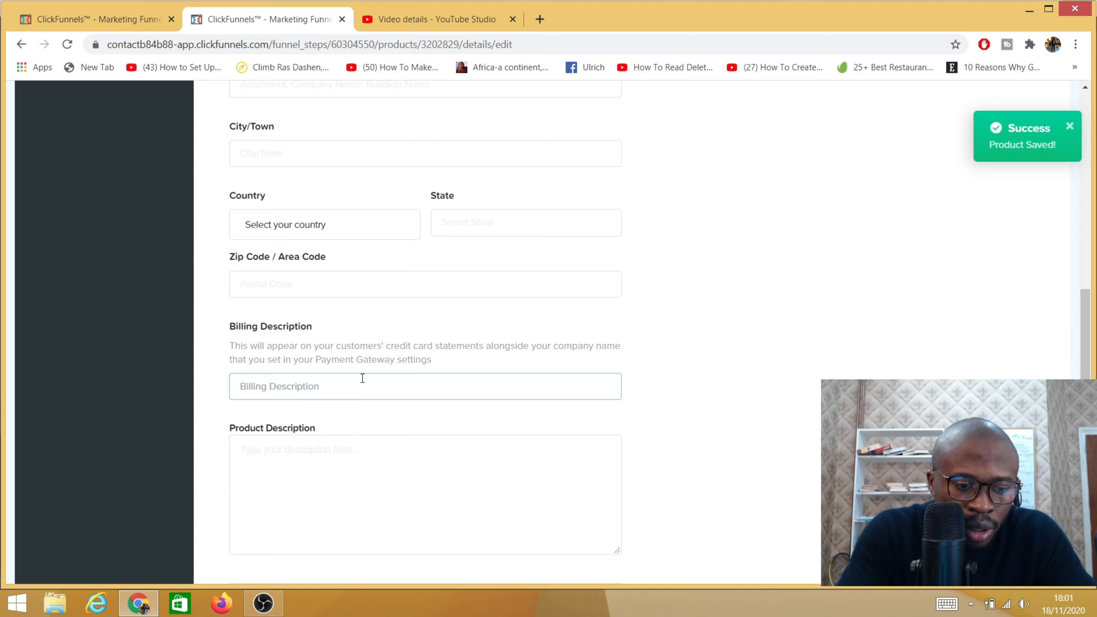
type("Goog")
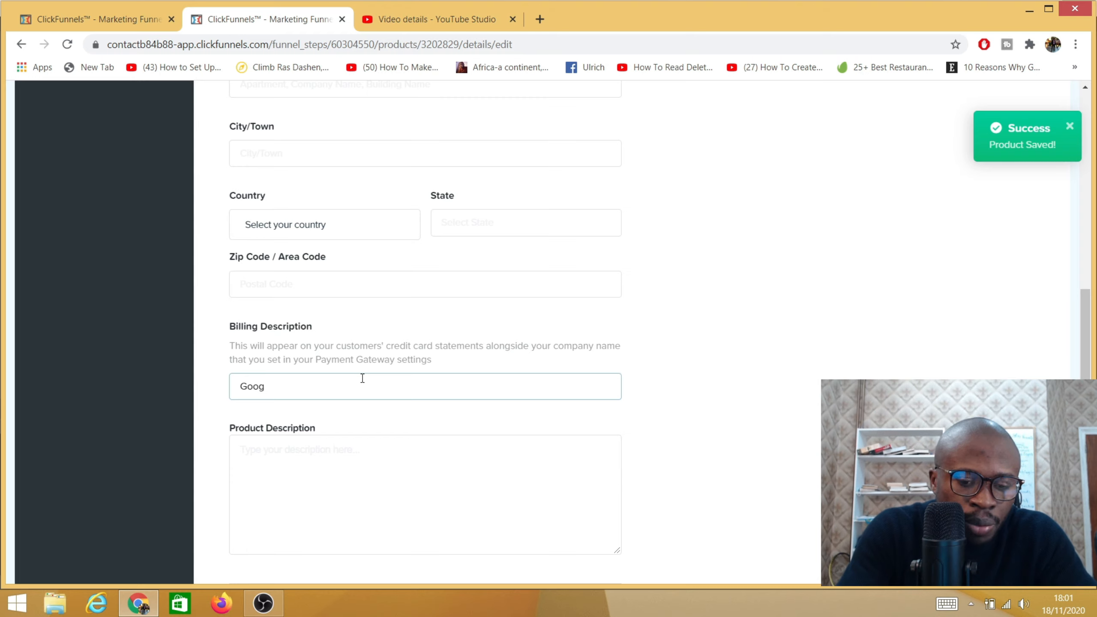
type("le ")
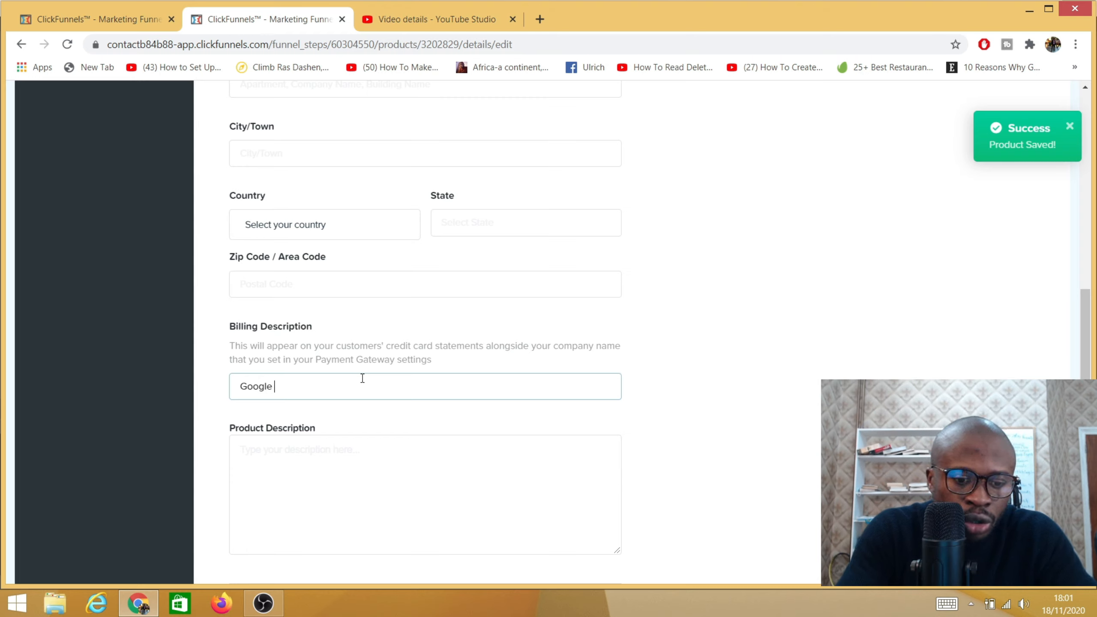
type("Adwords")
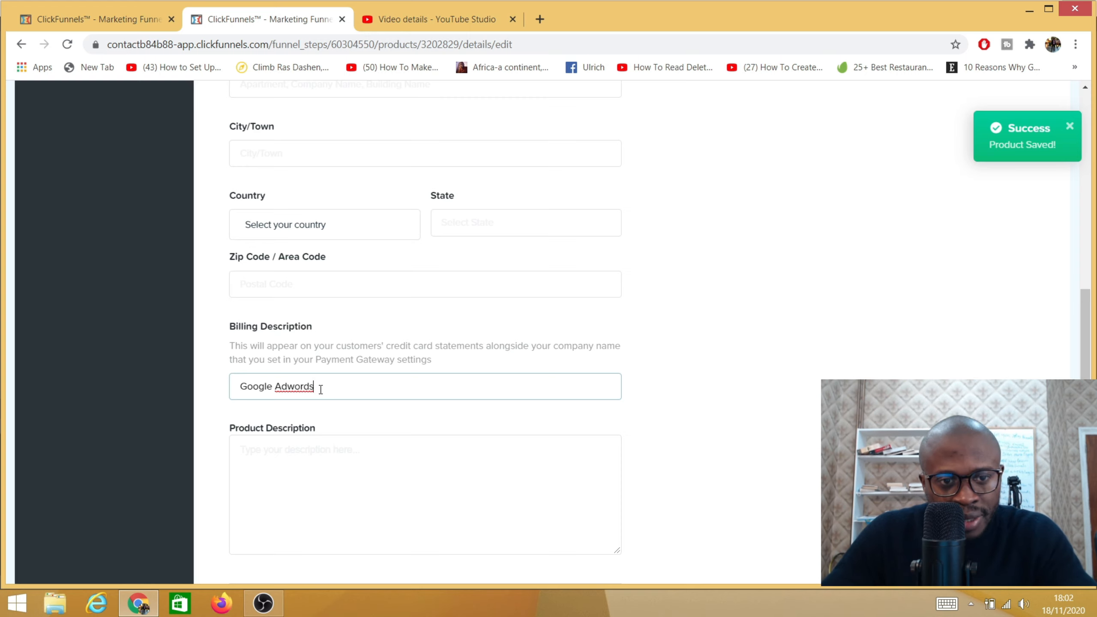
Copy the billing description "Google Adwords" into the product description
left_click_drag(319, 387, 237, 388)
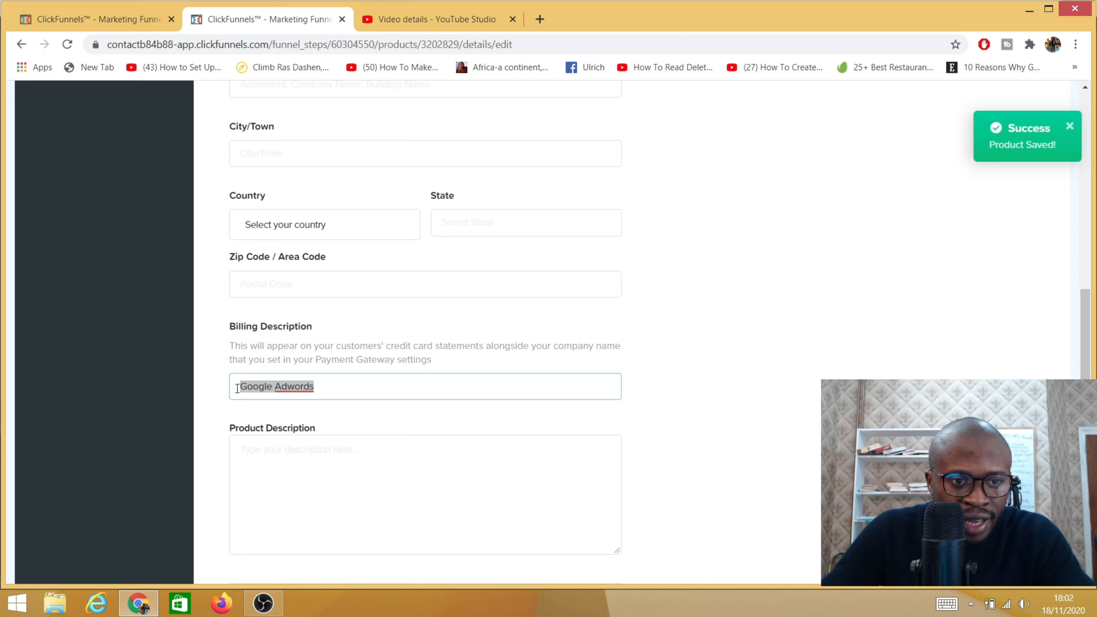
right_click(279, 388)
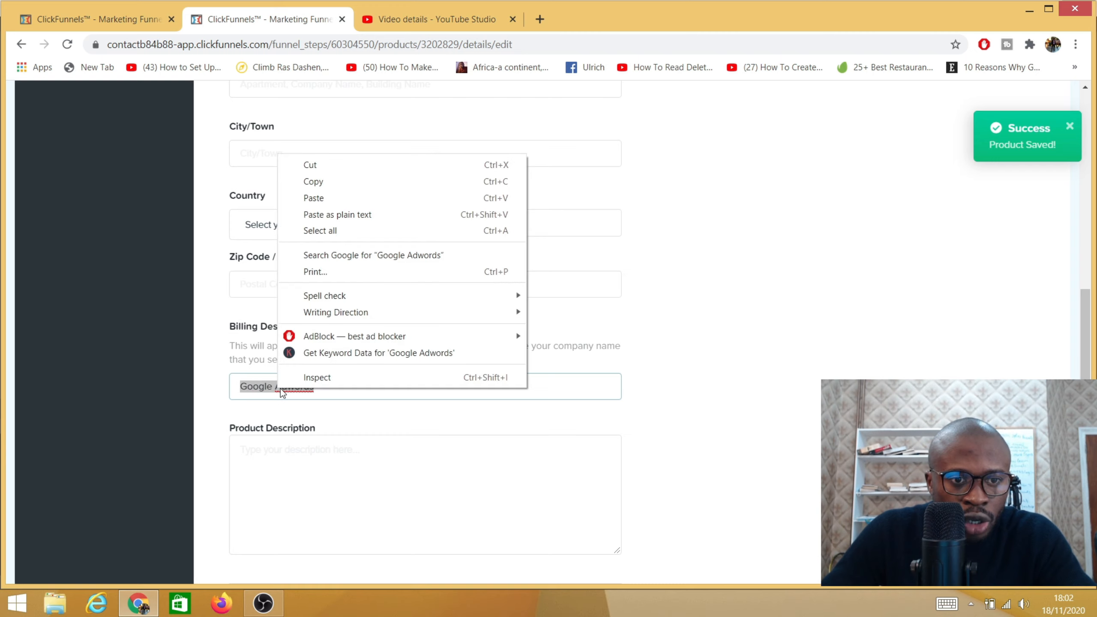
left_click(326, 179)
left_click(255, 457)
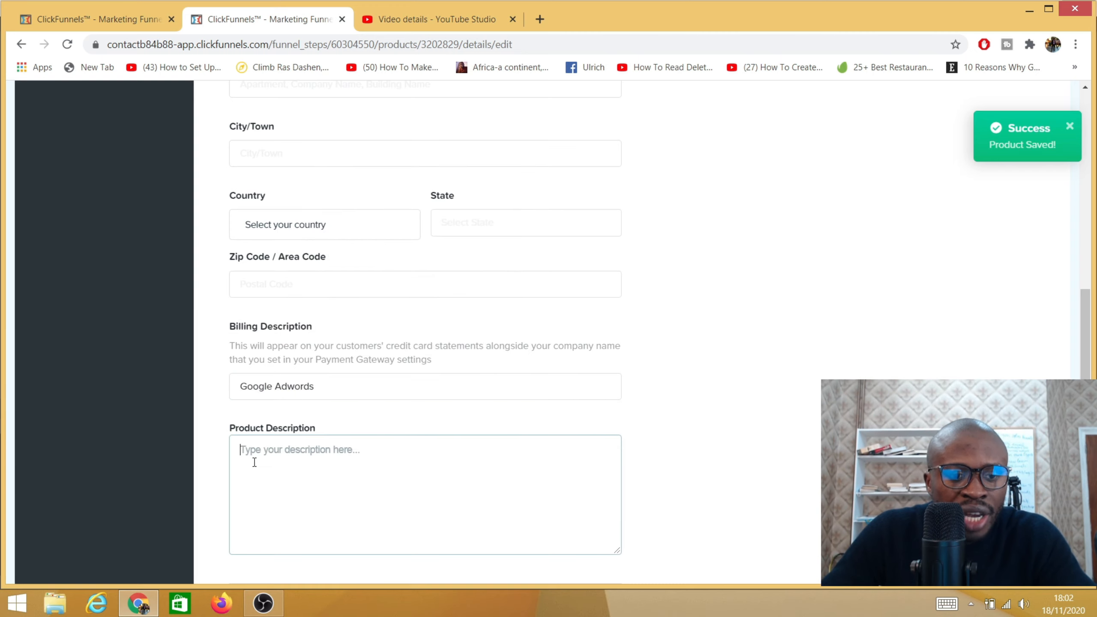
right_click(256, 453)
left_click(303, 320)
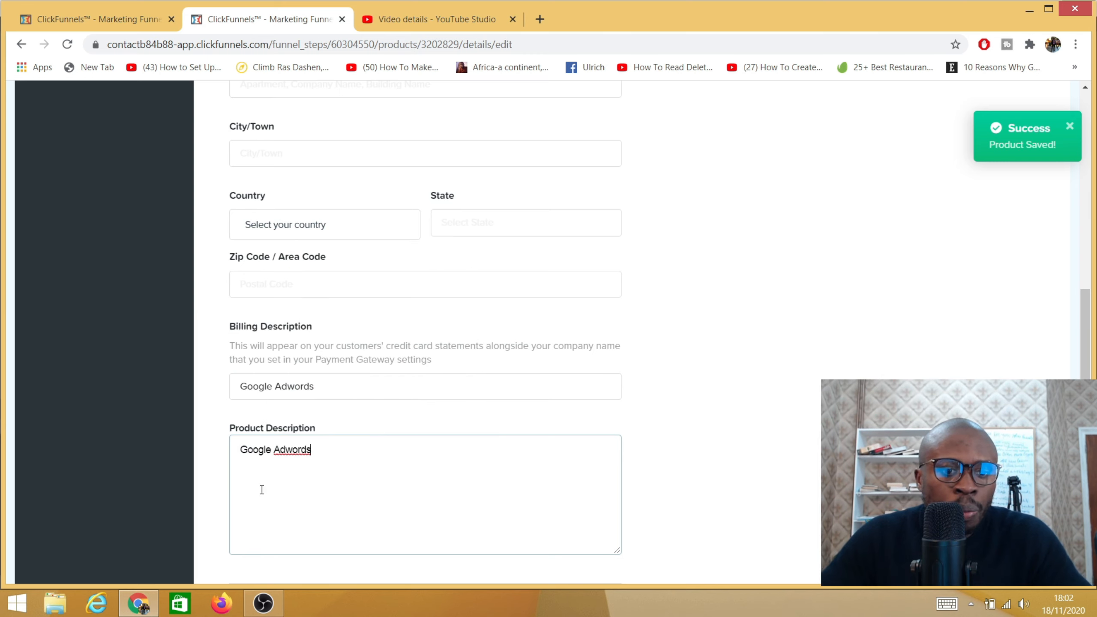
Save the product details without bump or inventory limit, and continue past the product variations without creating any
scroll(322, 469, "down", 3)
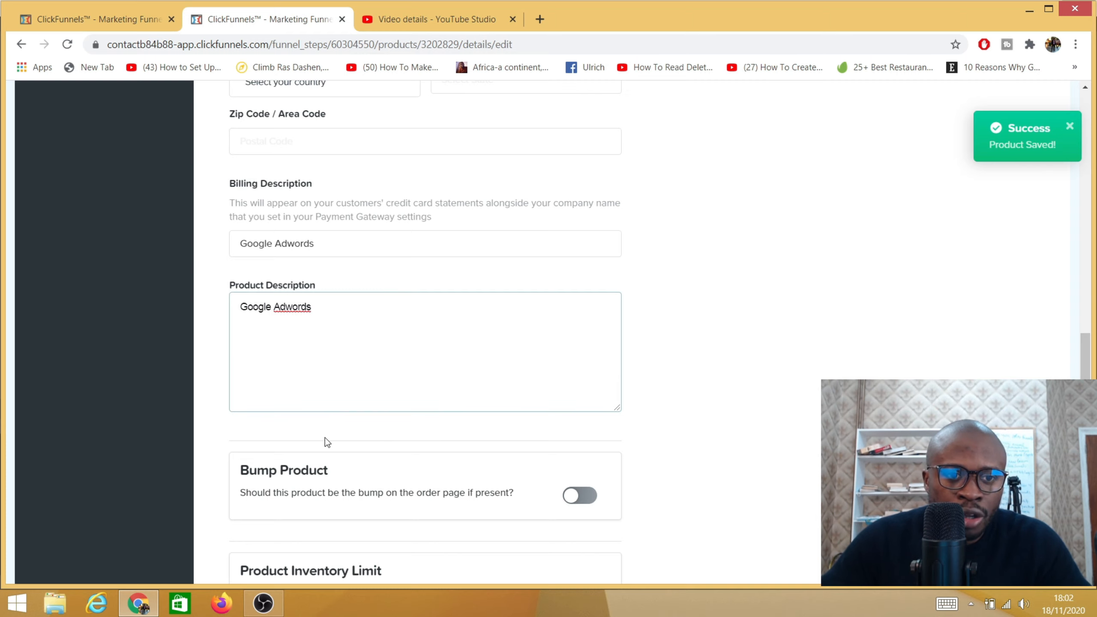
scroll(303, 401, "down", 5)
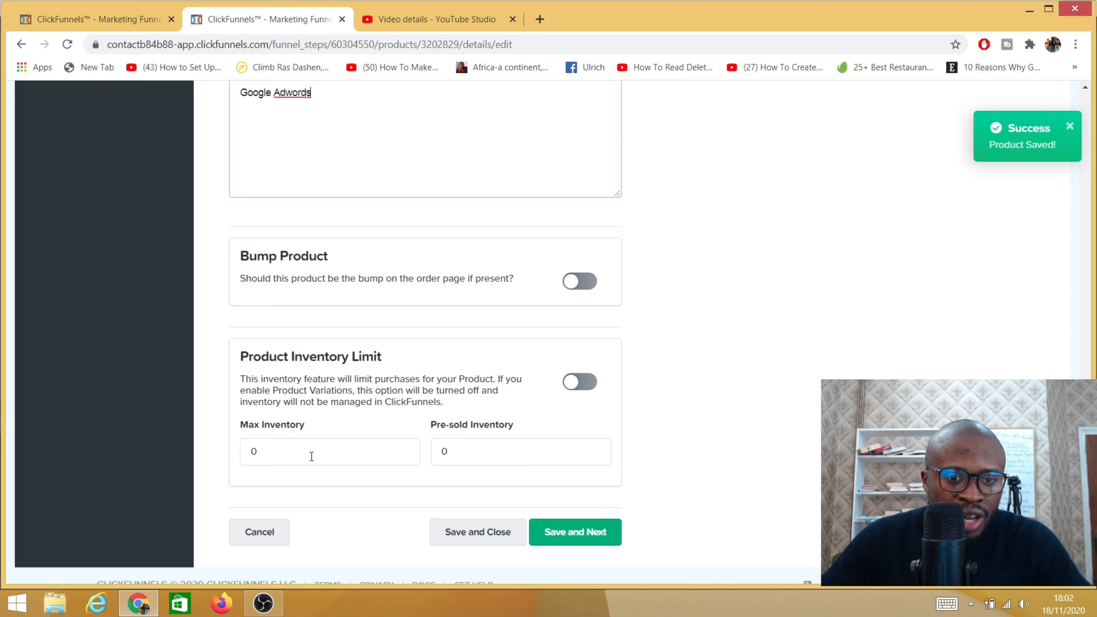
left_click(562, 534)
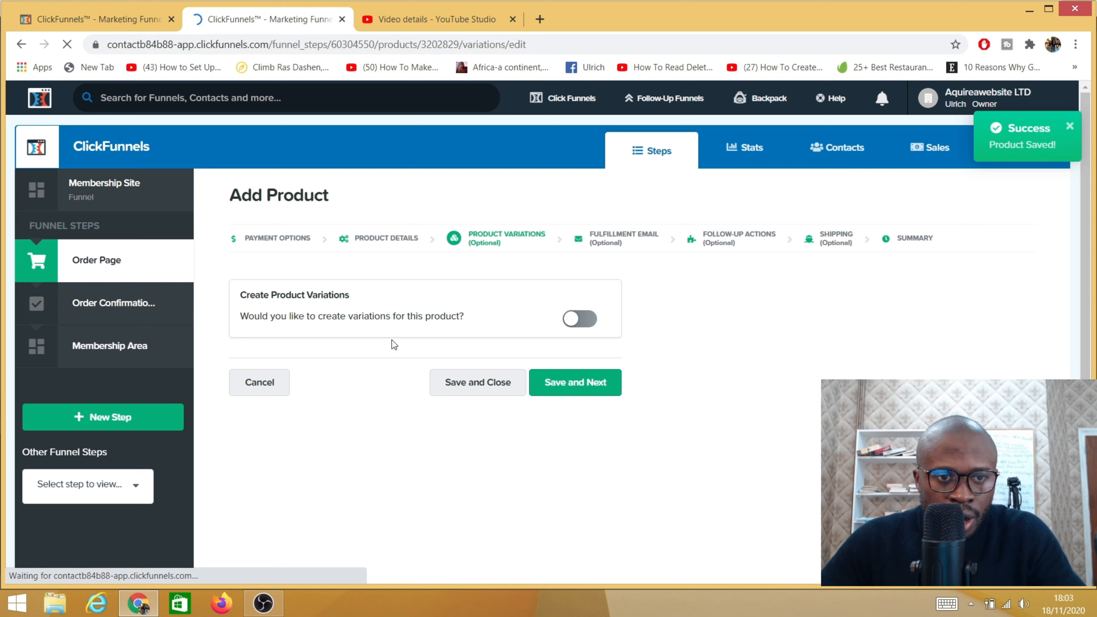
left_click(564, 386)
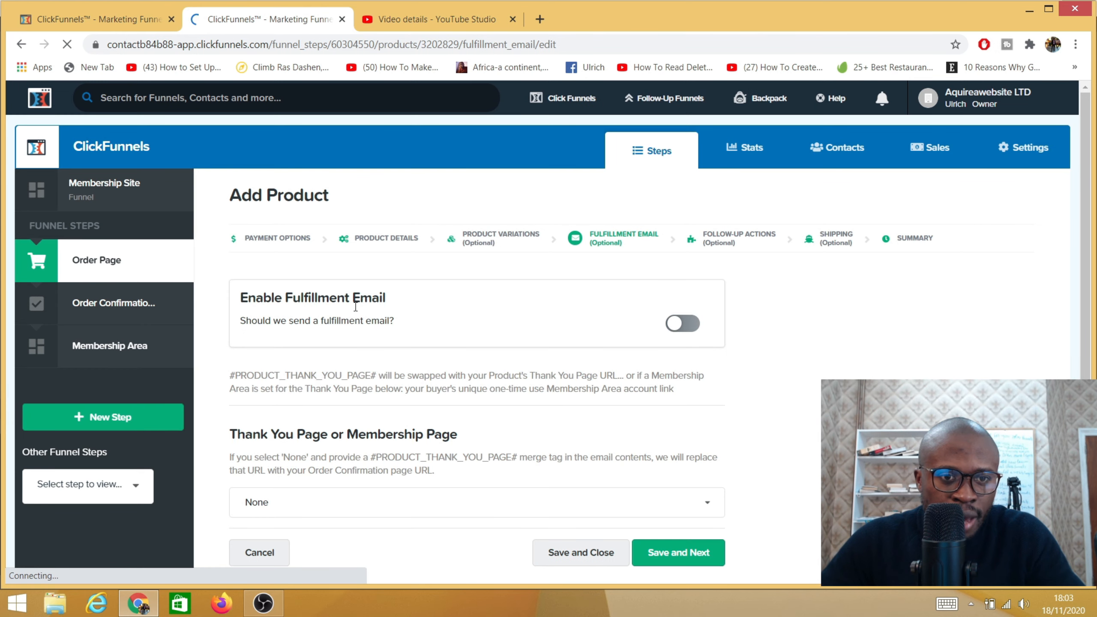
Enable the fulfillment email and set its subject to "Thank you for your purchase"
left_click(689, 332)
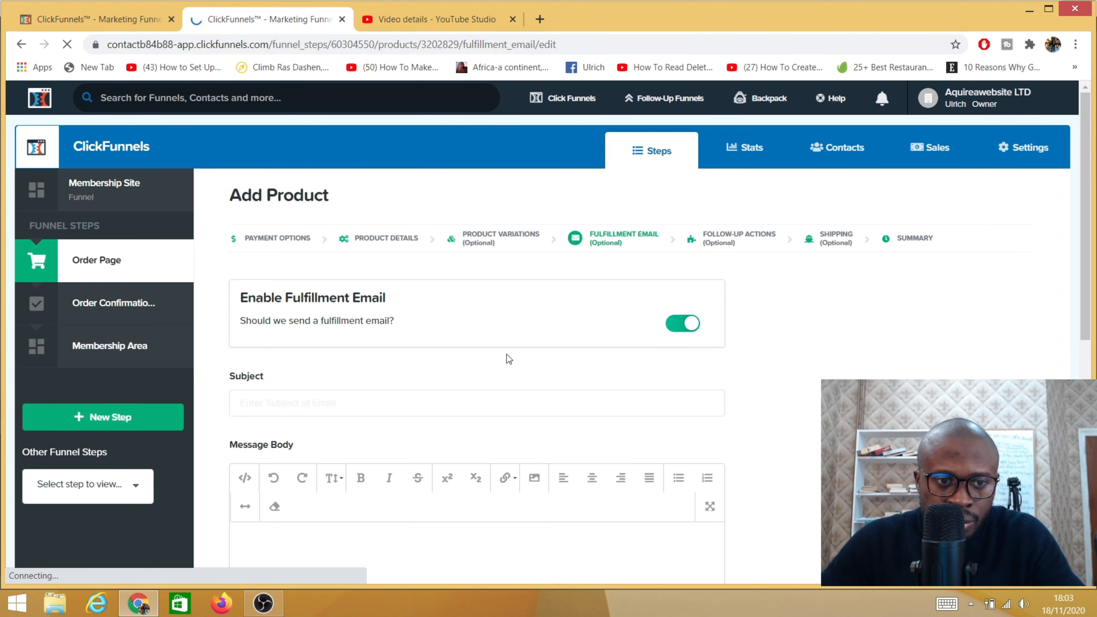
left_click(272, 403)
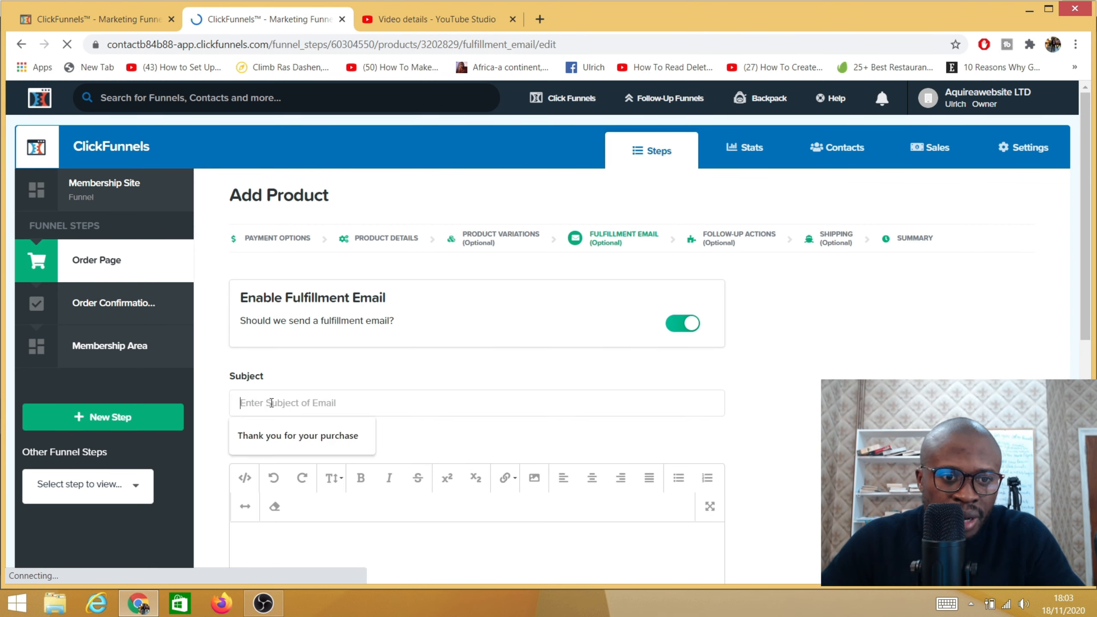
left_click(293, 436)
scroll(317, 428, "down", 1)
scroll(327, 459, "down", 5)
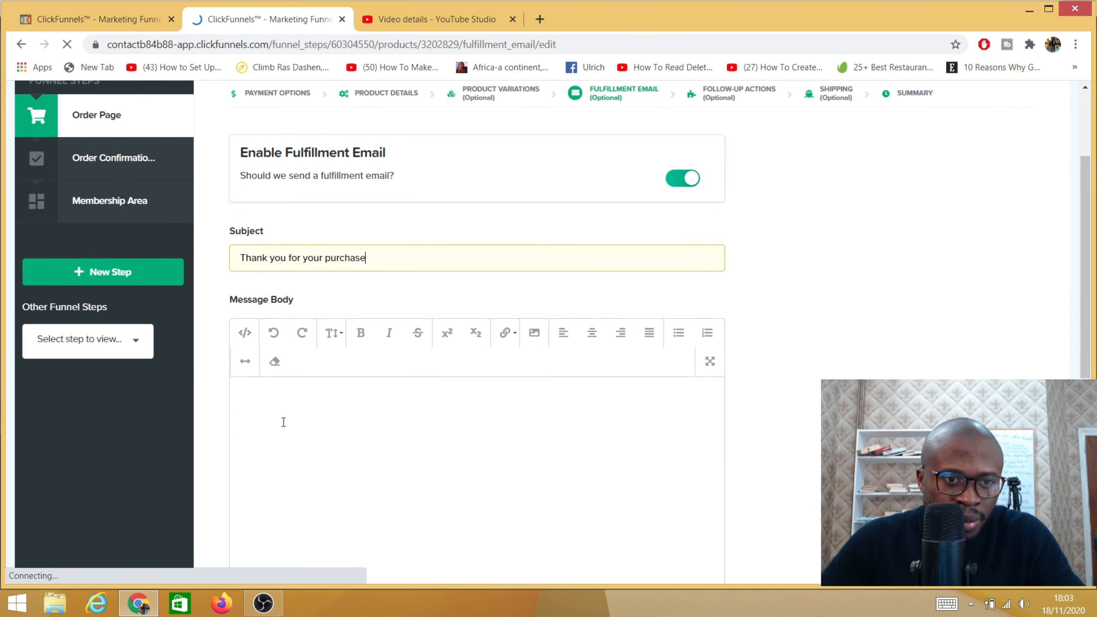
Copy the email subject "Thank you for your purchase" into the message body as its opening line
left_click(266, 361)
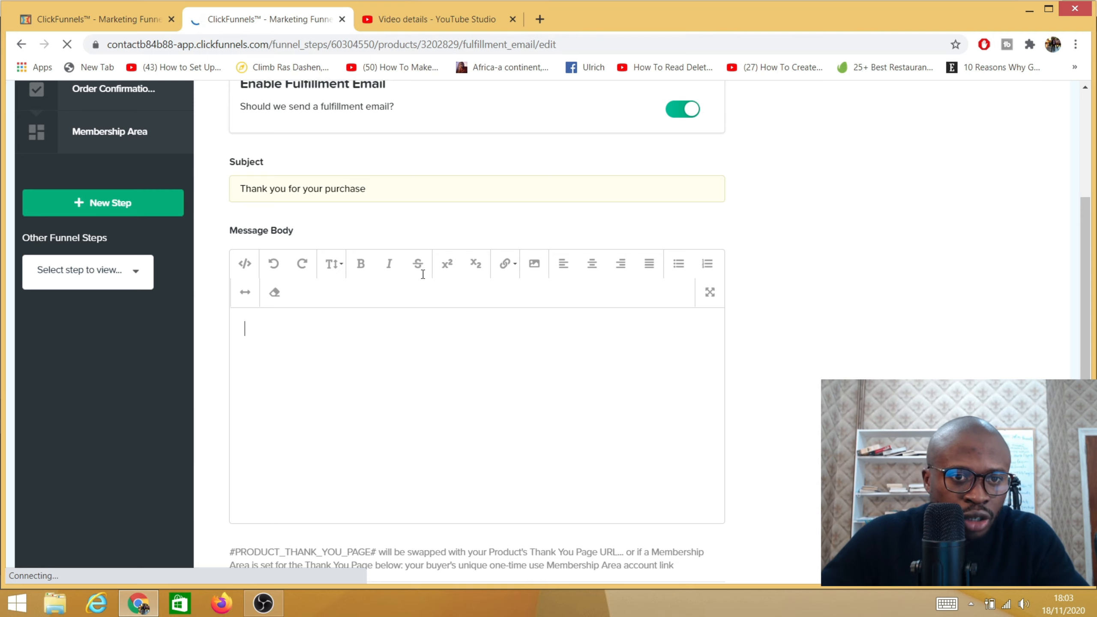
left_click_drag(367, 189, 235, 189)
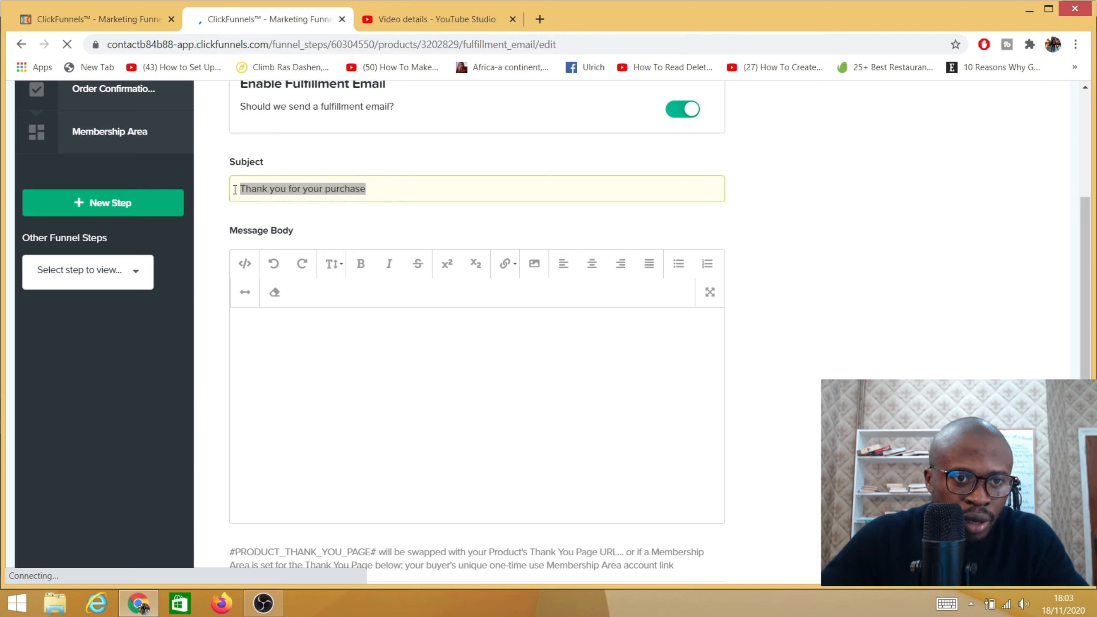
right_click(277, 187)
left_click(315, 212)
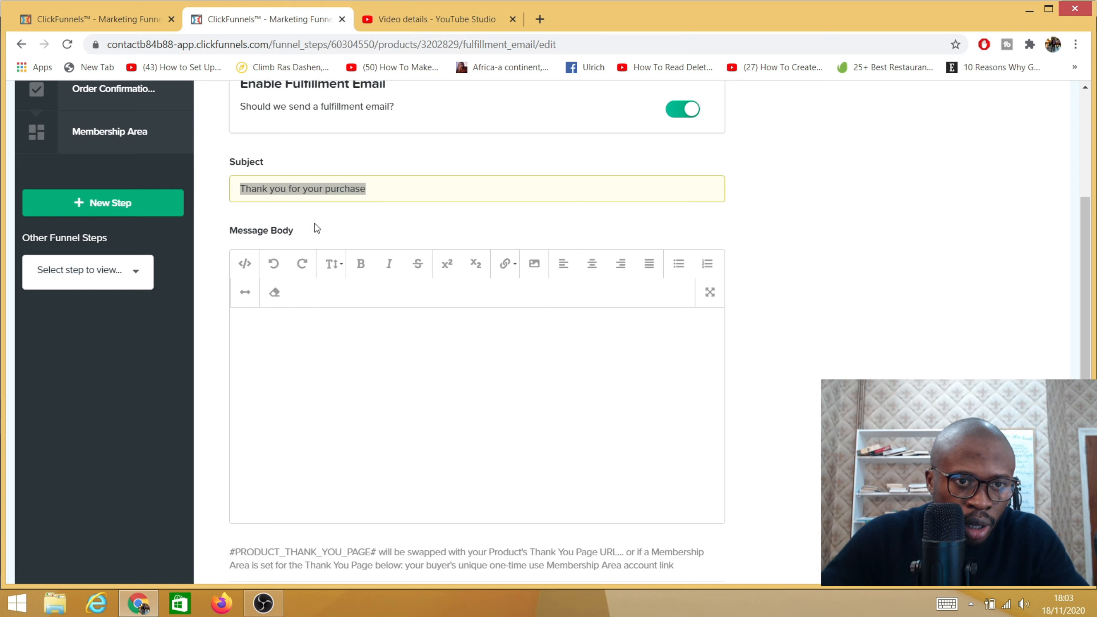
left_click(280, 340)
right_click(279, 338)
left_click(330, 427)
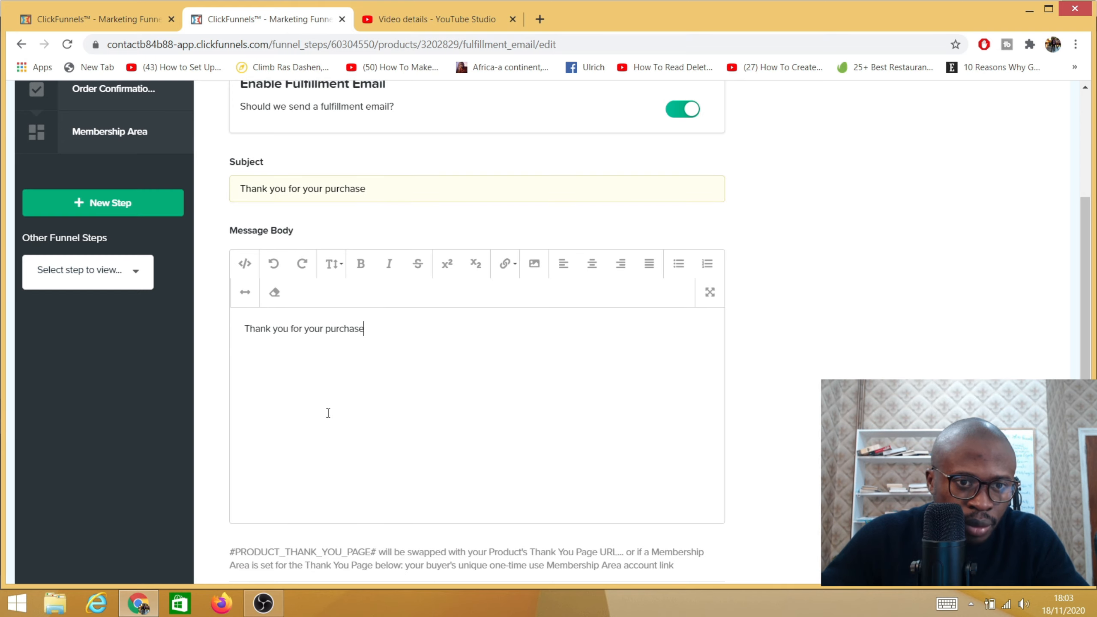
Add a second line to the message body reading "you can access the program here anytime."
scroll(255, 298, "up", 5)
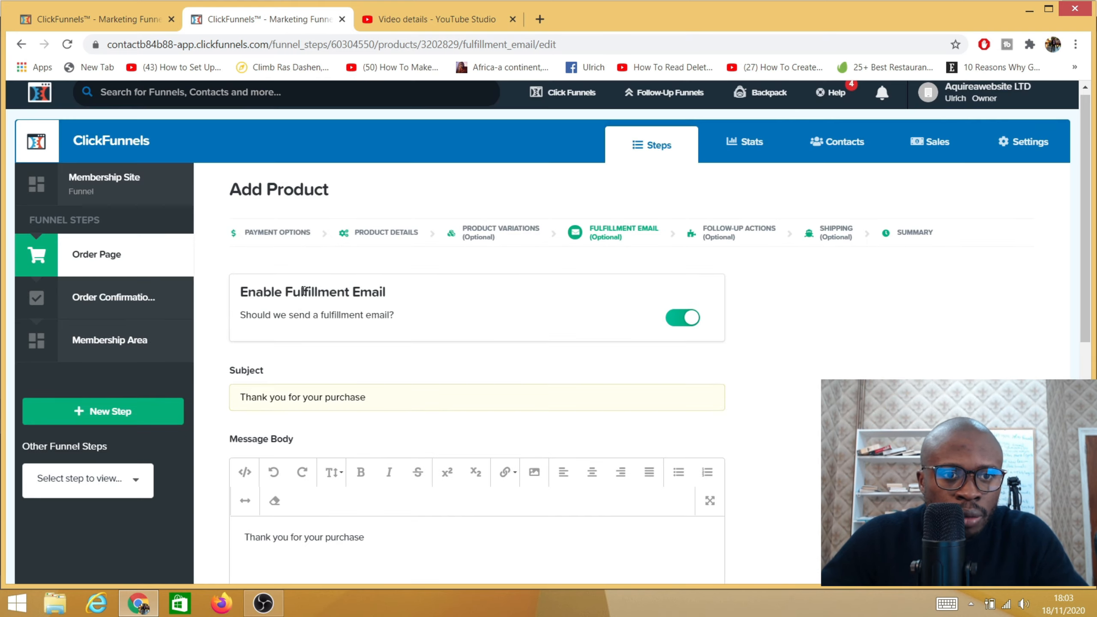
scroll(348, 345, "down", 5)
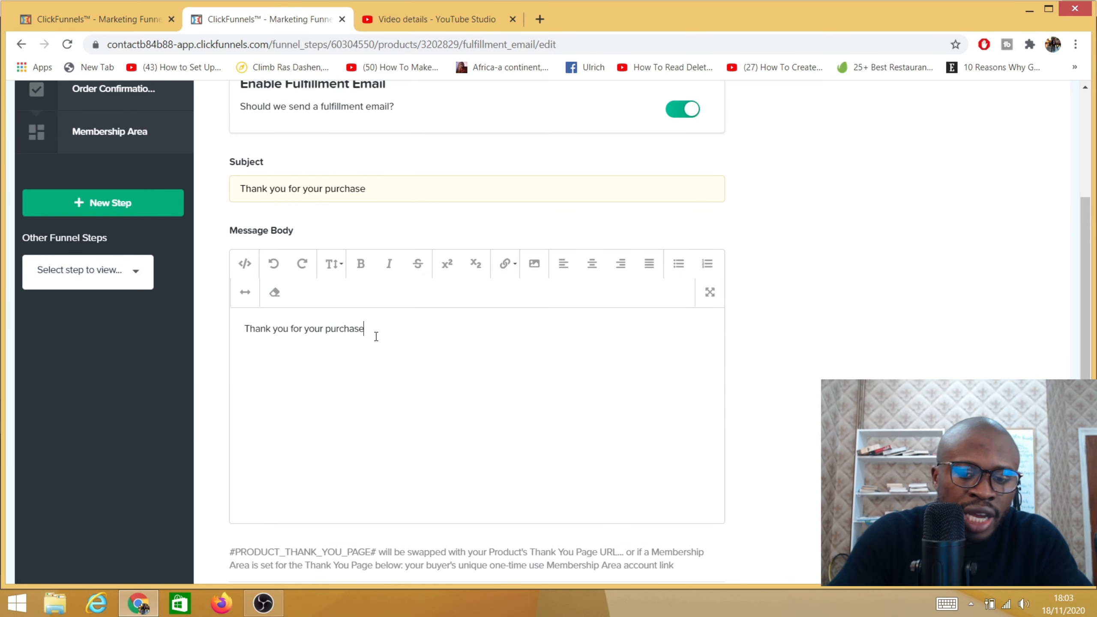
key("Return")
type("you")
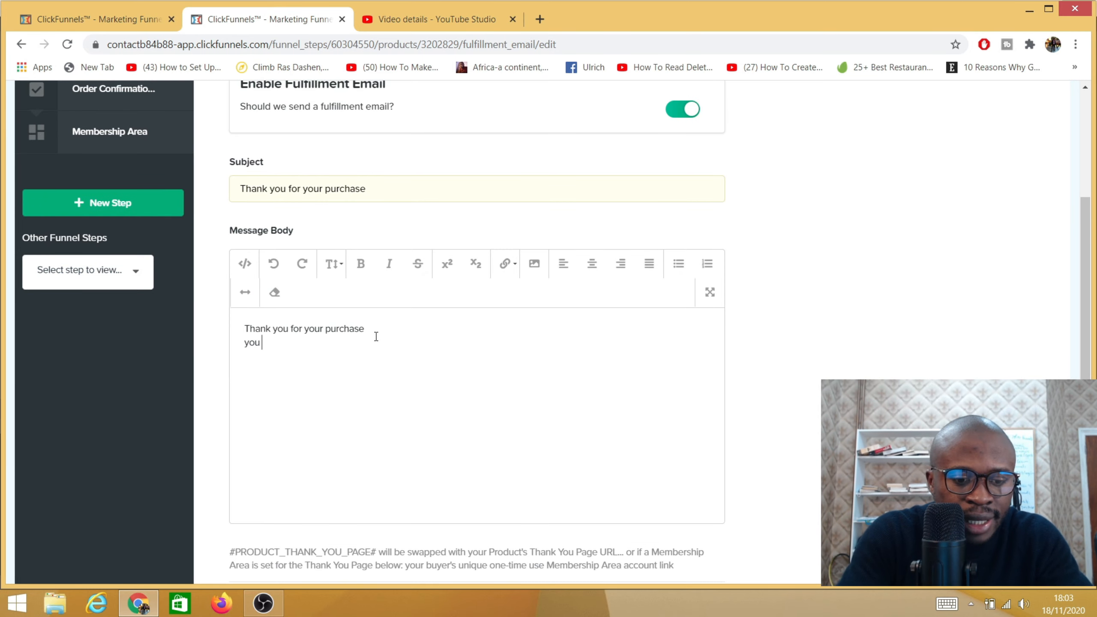
type(" can access ")
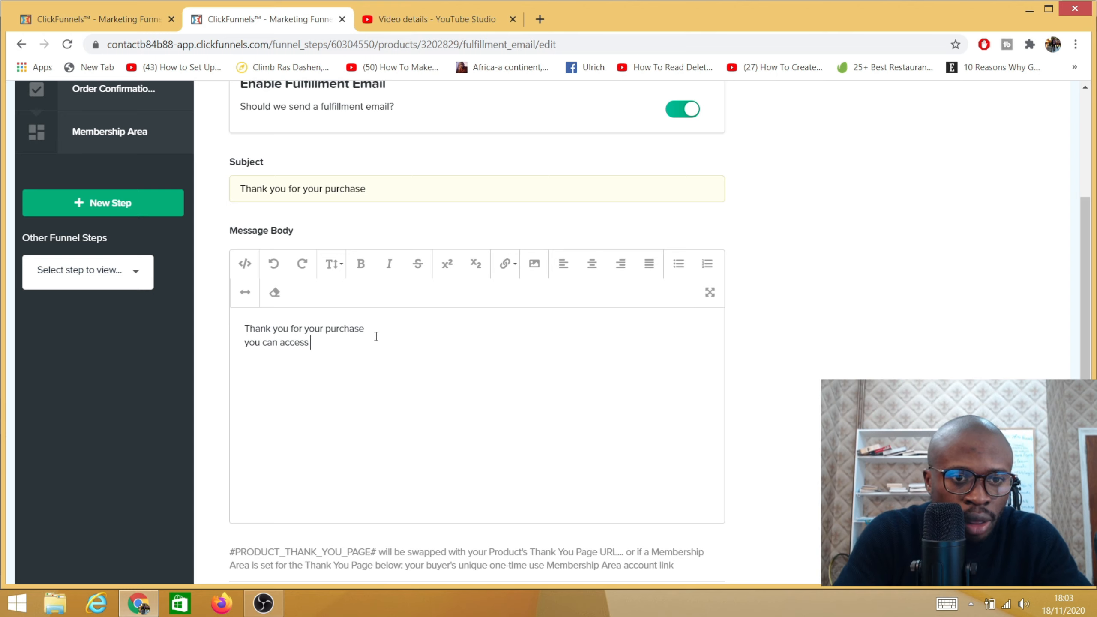
type("y")
type("he ")
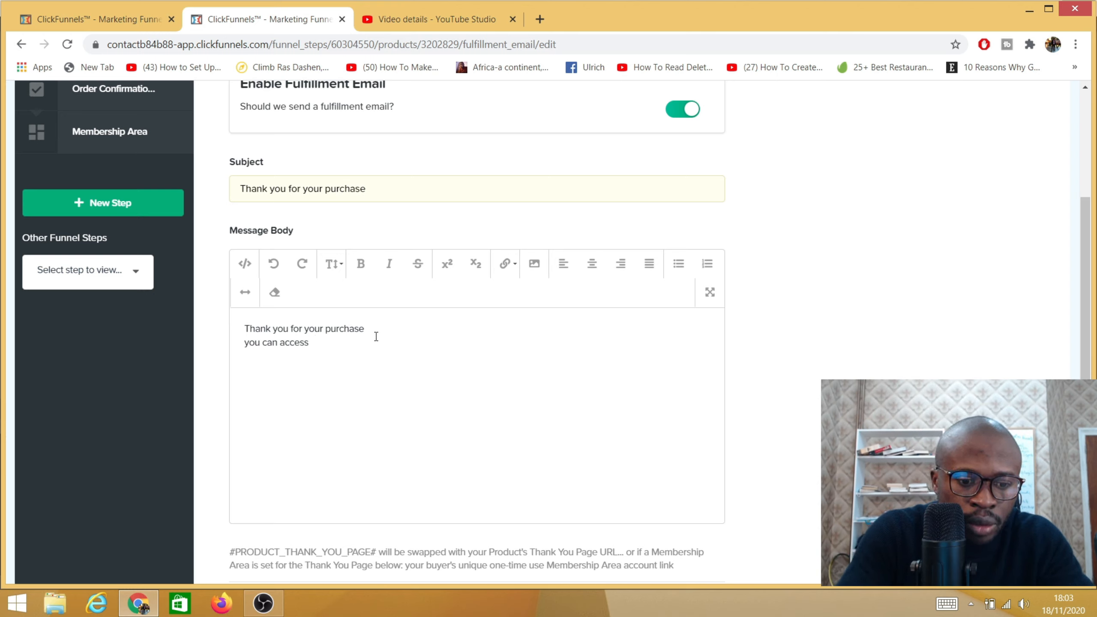
type("the pro")
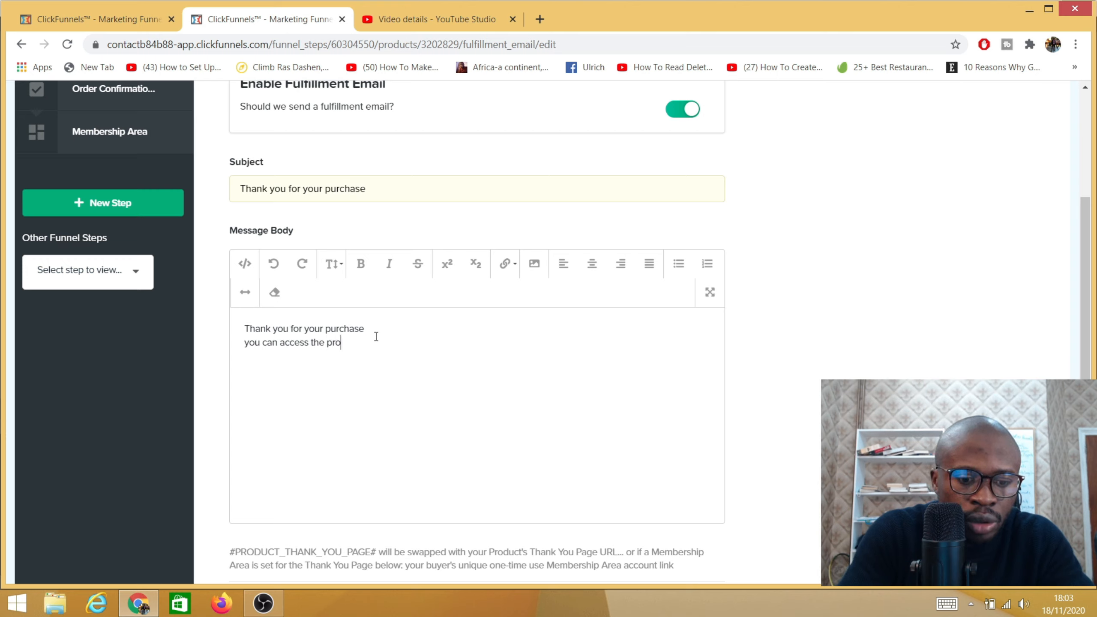
type("gram")
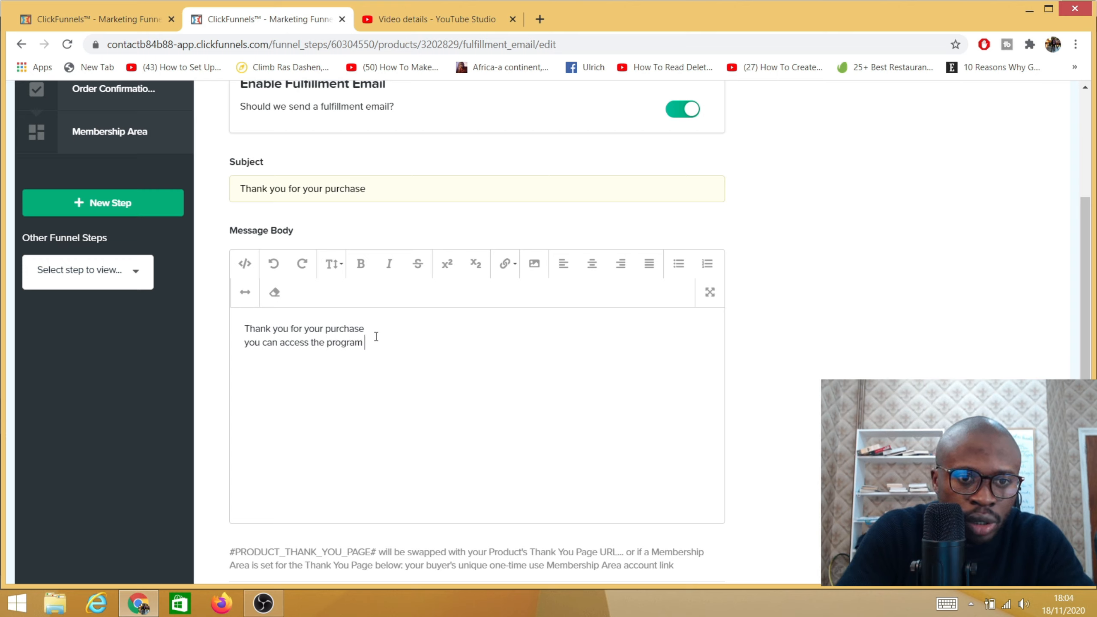
type(" he")
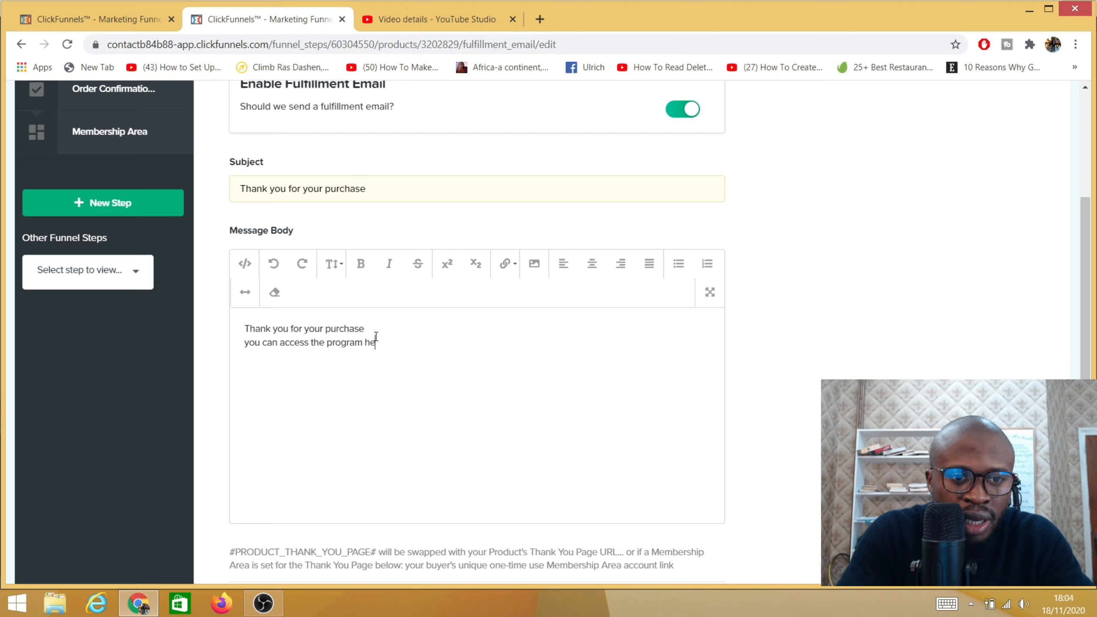
type("re anyth")
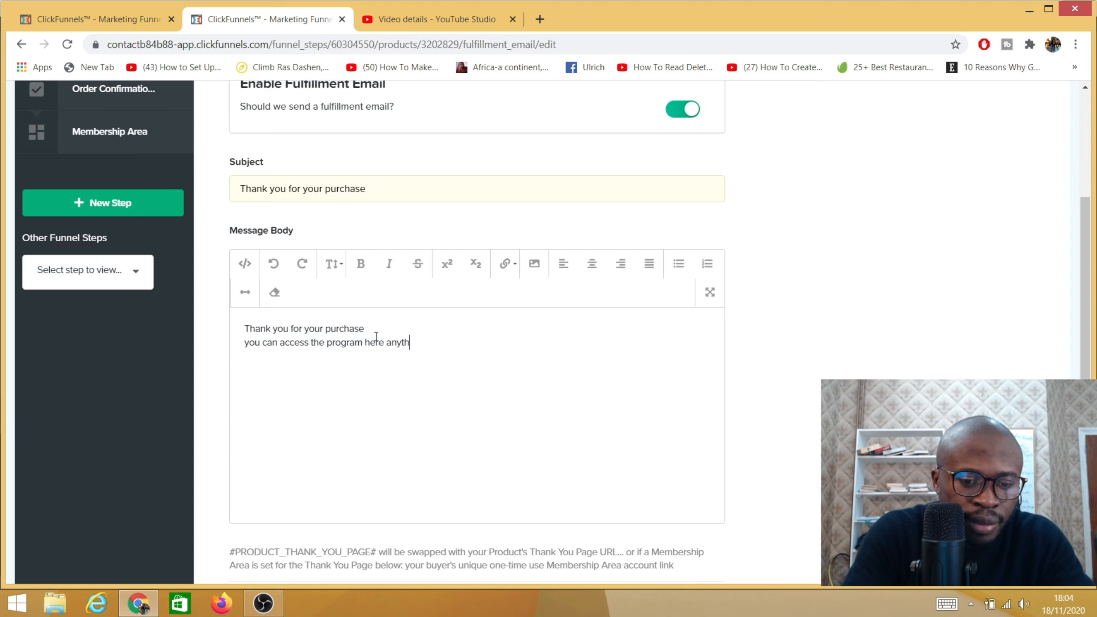
type("ing")
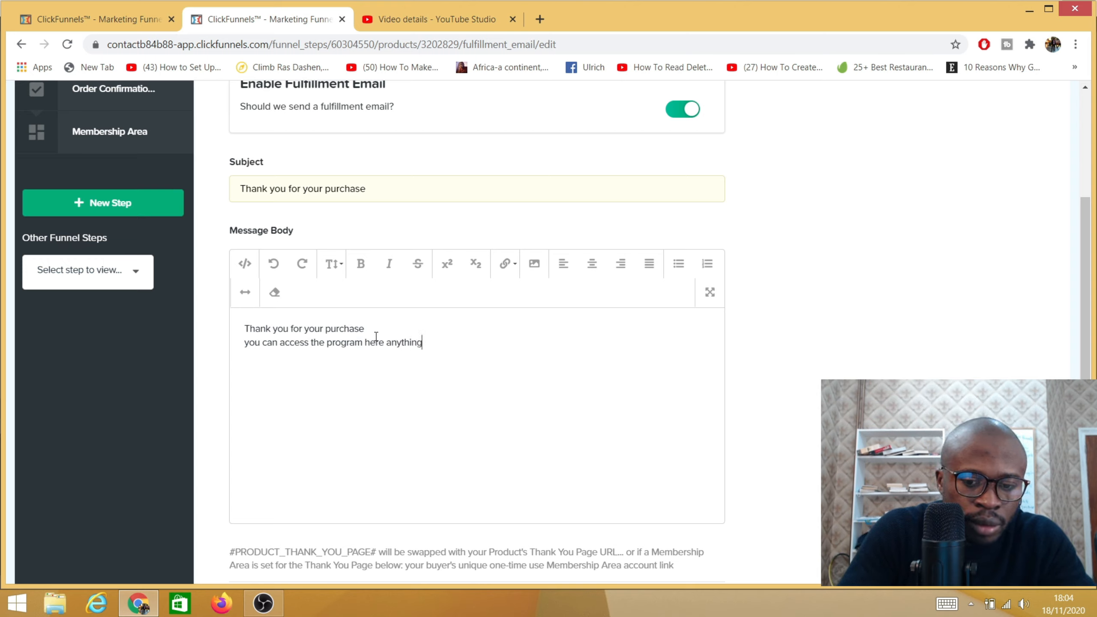
key("BackSpace")
key("BackSpace")
type("me")
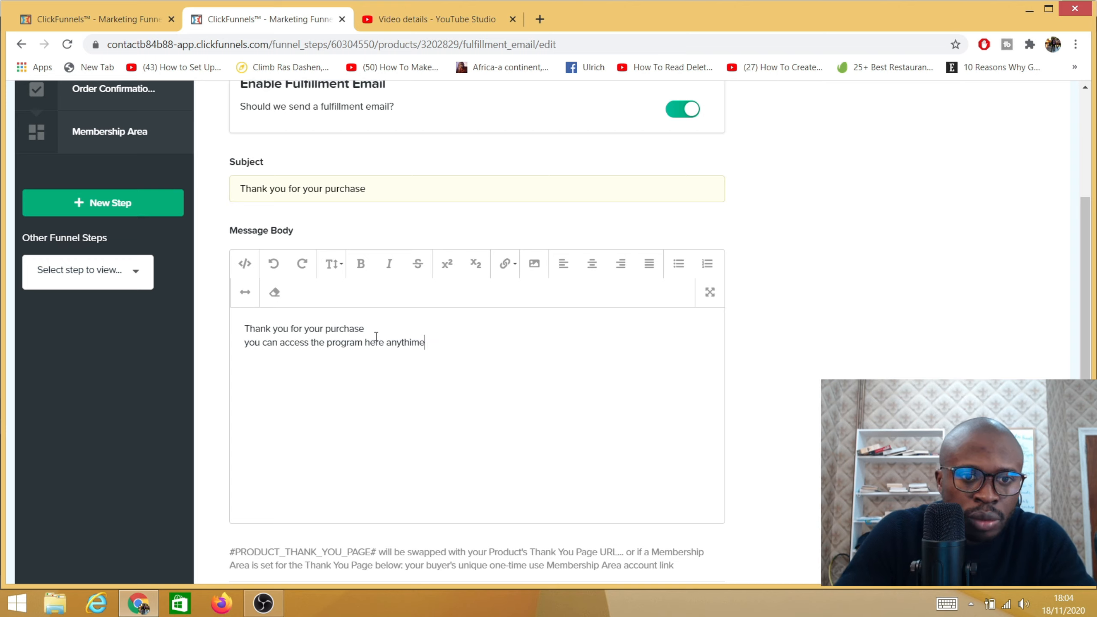
left_click(409, 341)
key("BackSpace")
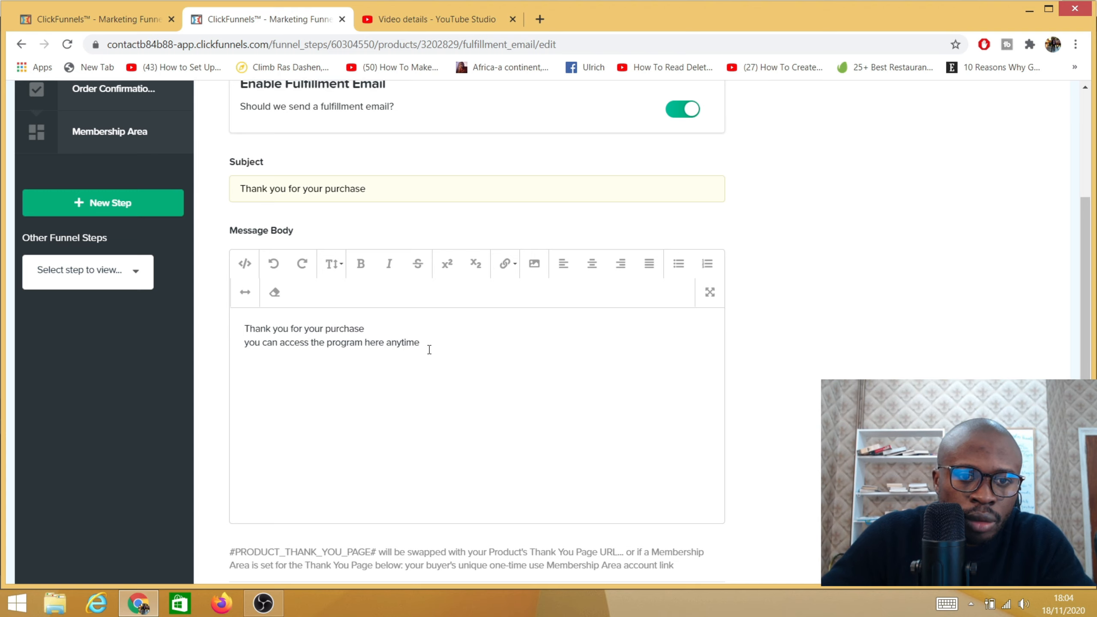
type(".")
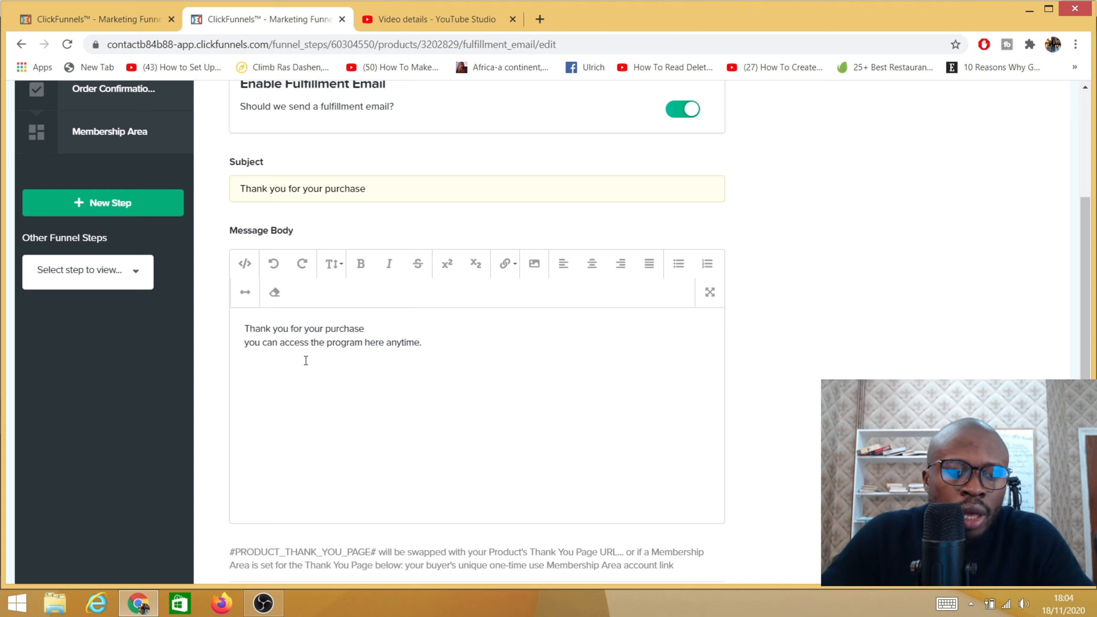
Copy the Secret Sign Up URL from the Membership Area step open in the other ClickFunnels browser tab
scroll(259, 371, "up", 5)
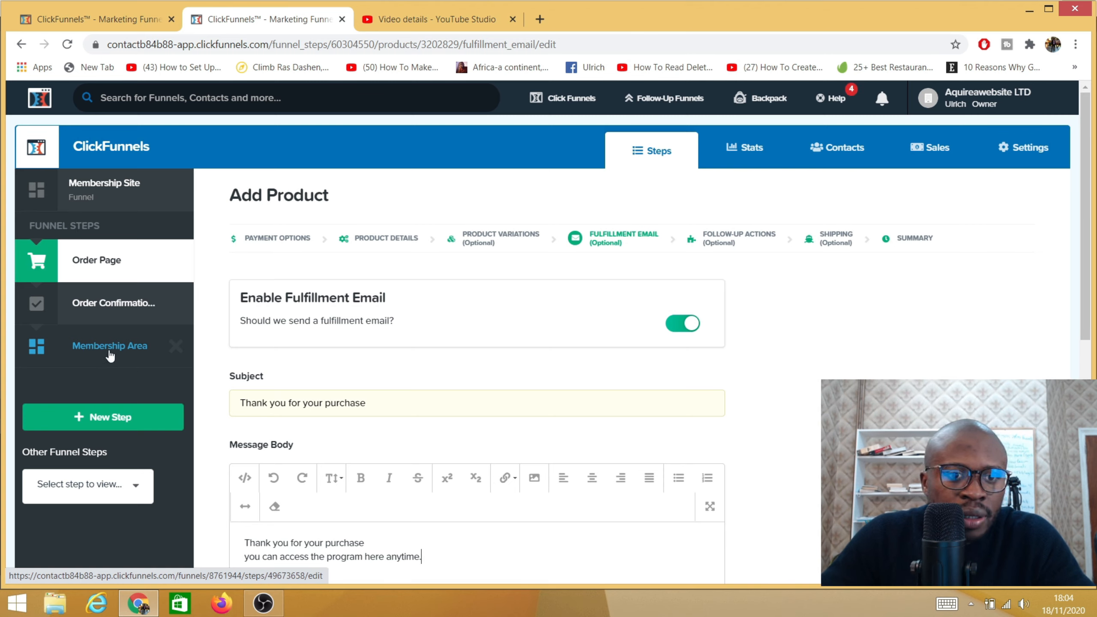
left_click(94, 18)
left_click(210, 409)
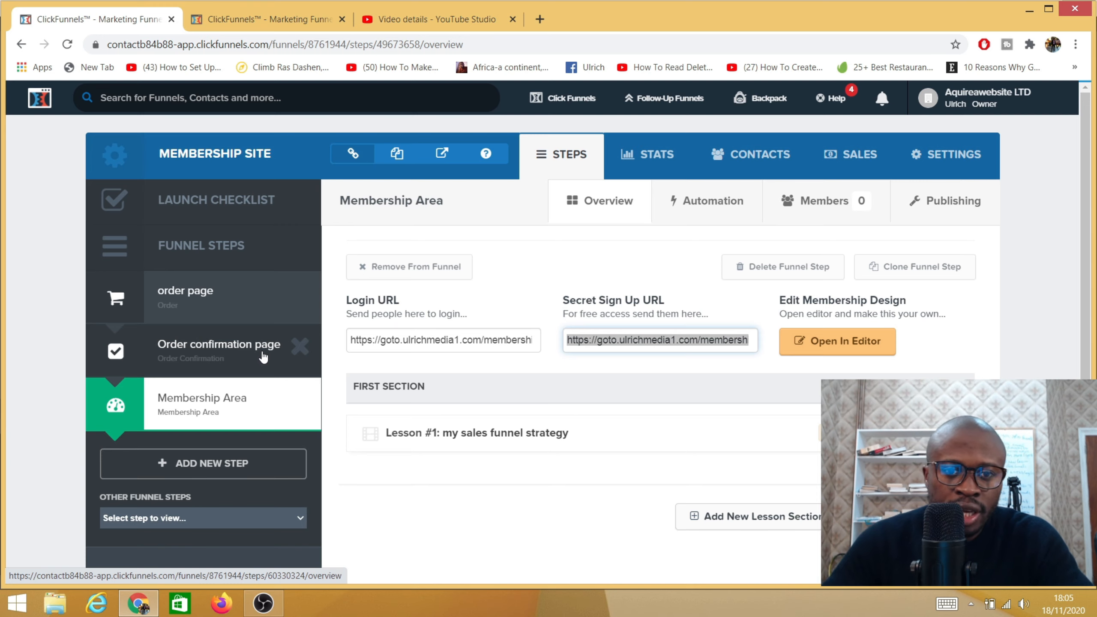
right_click(650, 345)
left_click(678, 372)
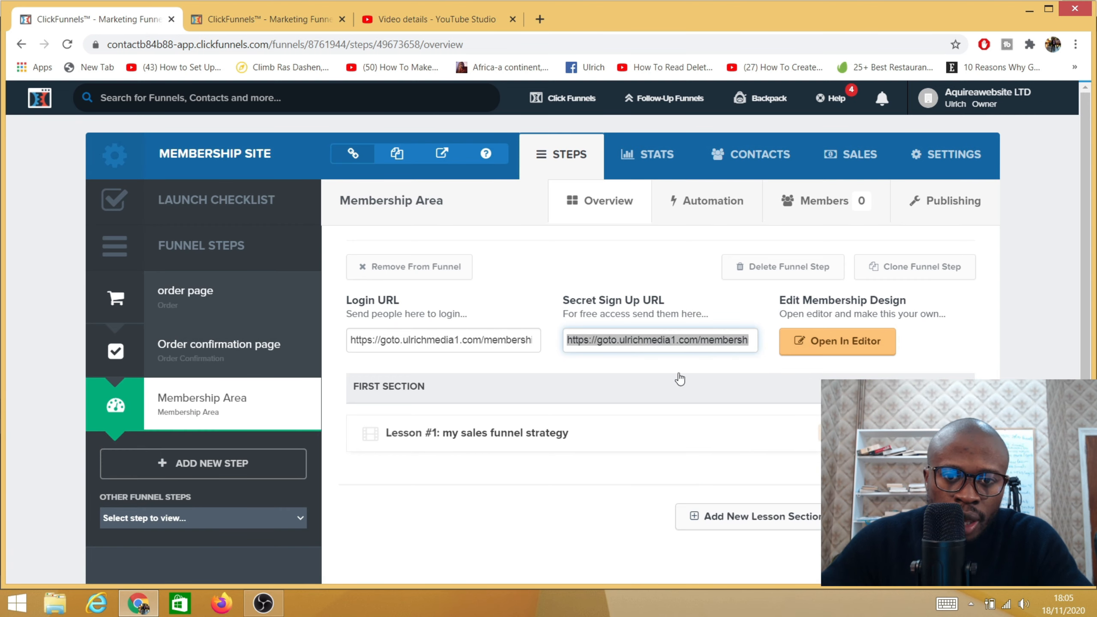
Return to the fulfillment email and paste the copied membership sign-up URL on a new line below the message text
left_click(248, 13)
scroll(420, 493, "down", 3)
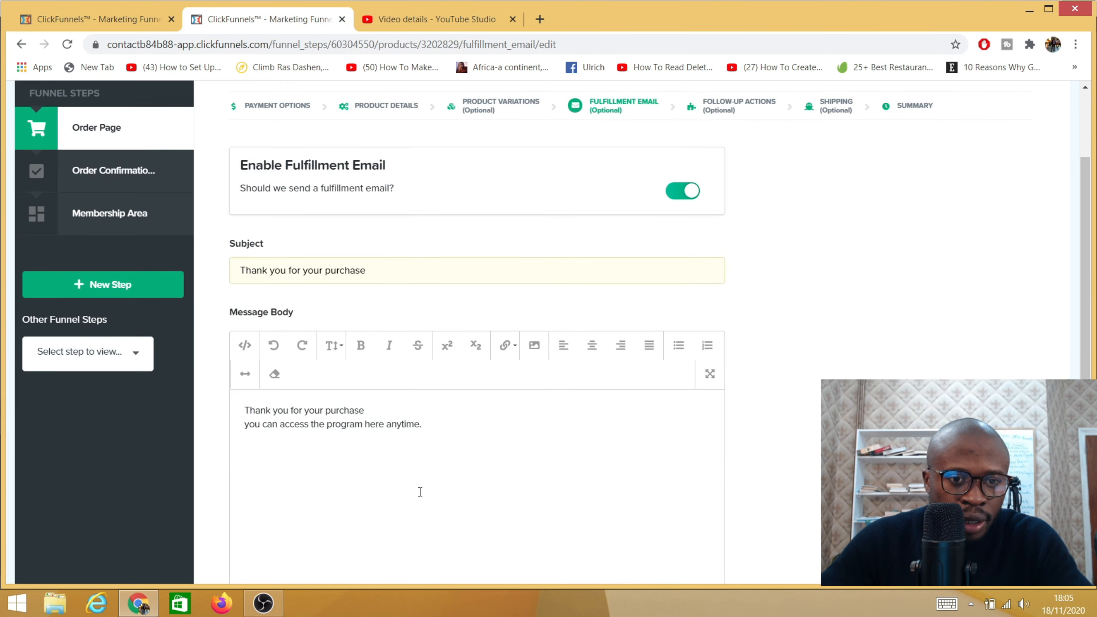
left_click(427, 490)
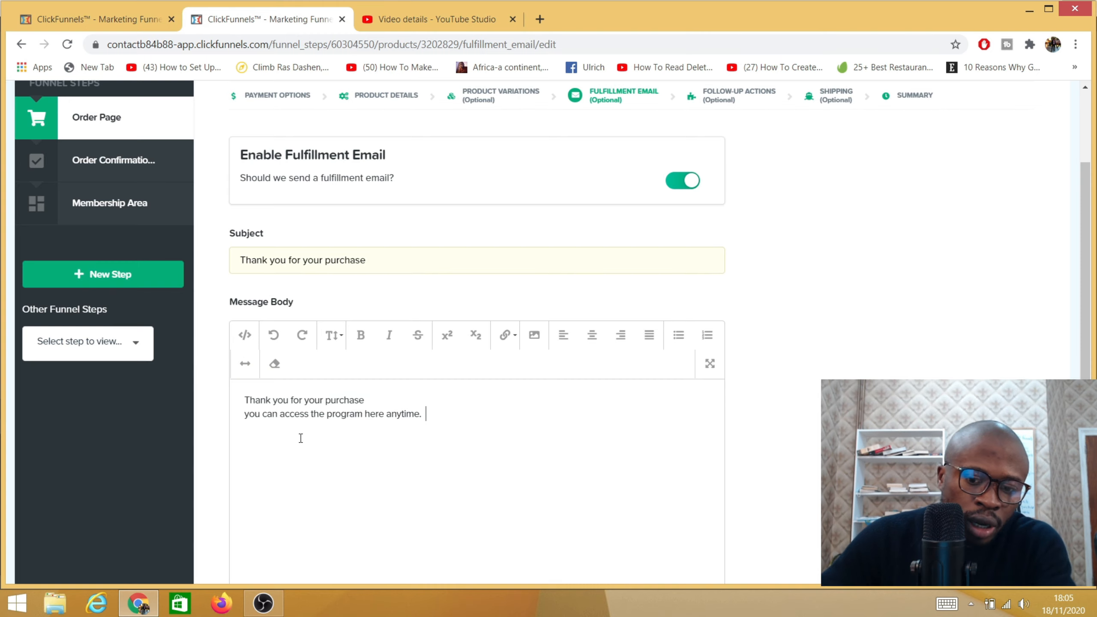
right_click(246, 444)
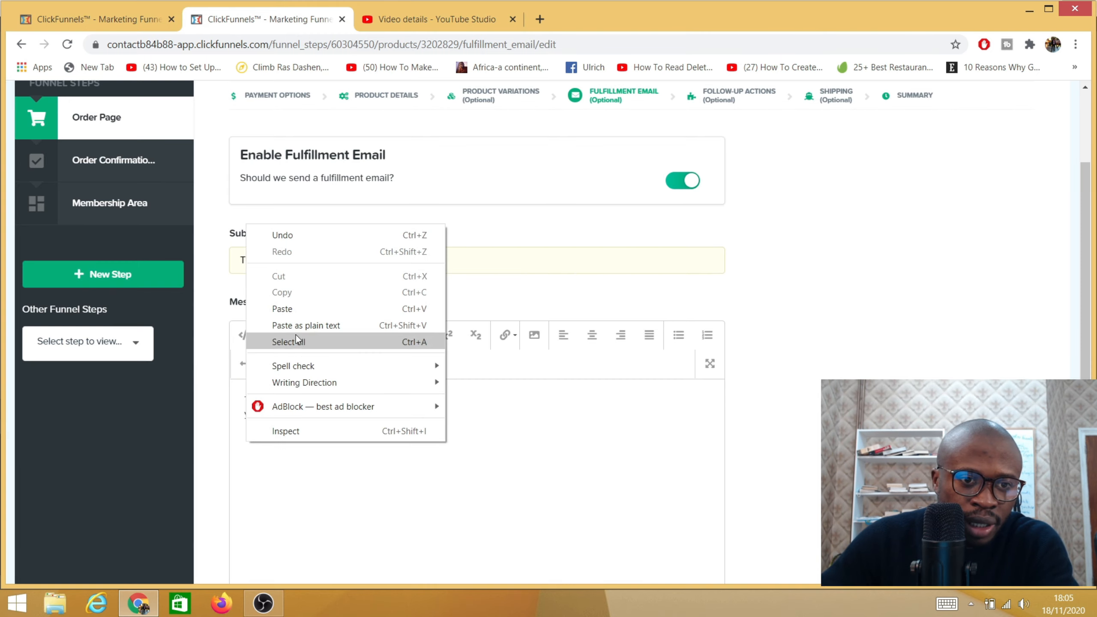
left_click(292, 309)
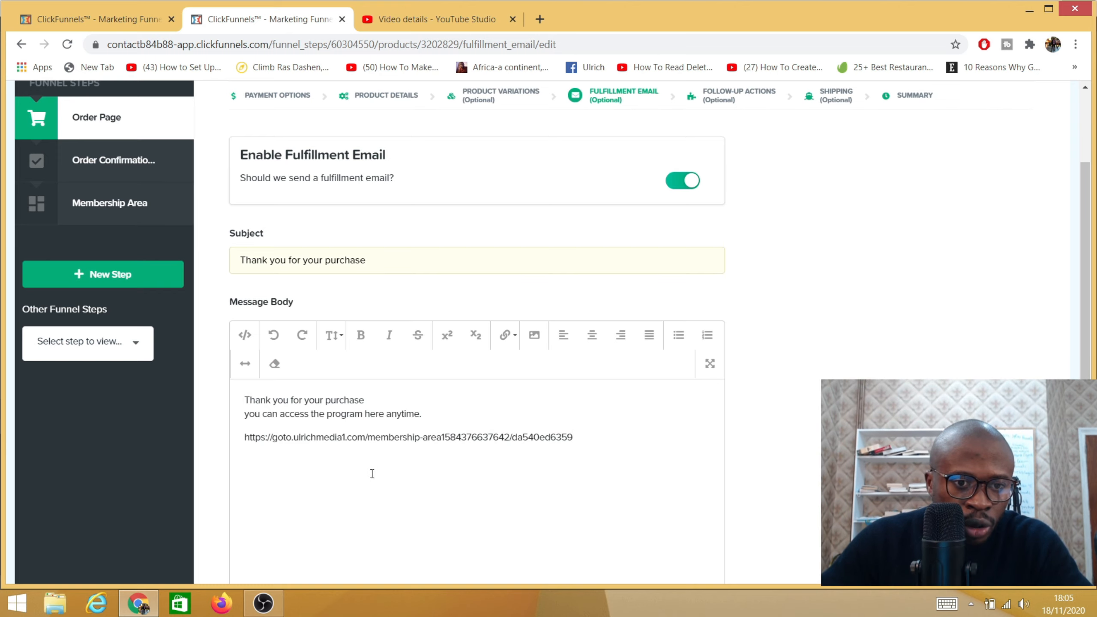
Set the fulfillment email's thank you or membership page to Membership Area under Membership Site, and save the email settings
scroll(380, 454, "down", 3)
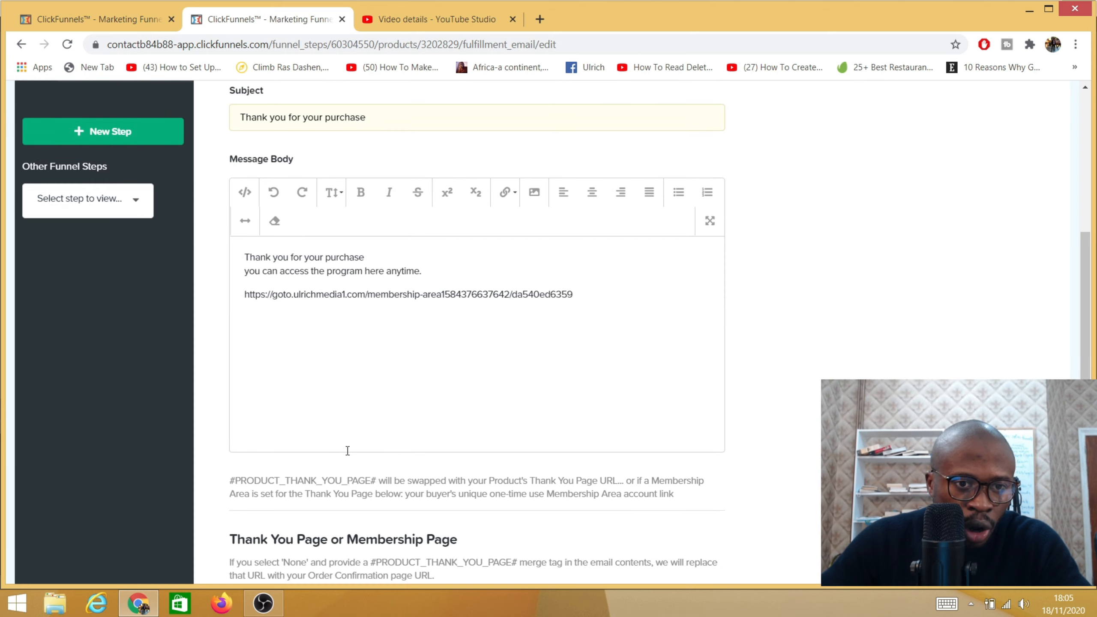
scroll(325, 398, "down", 2)
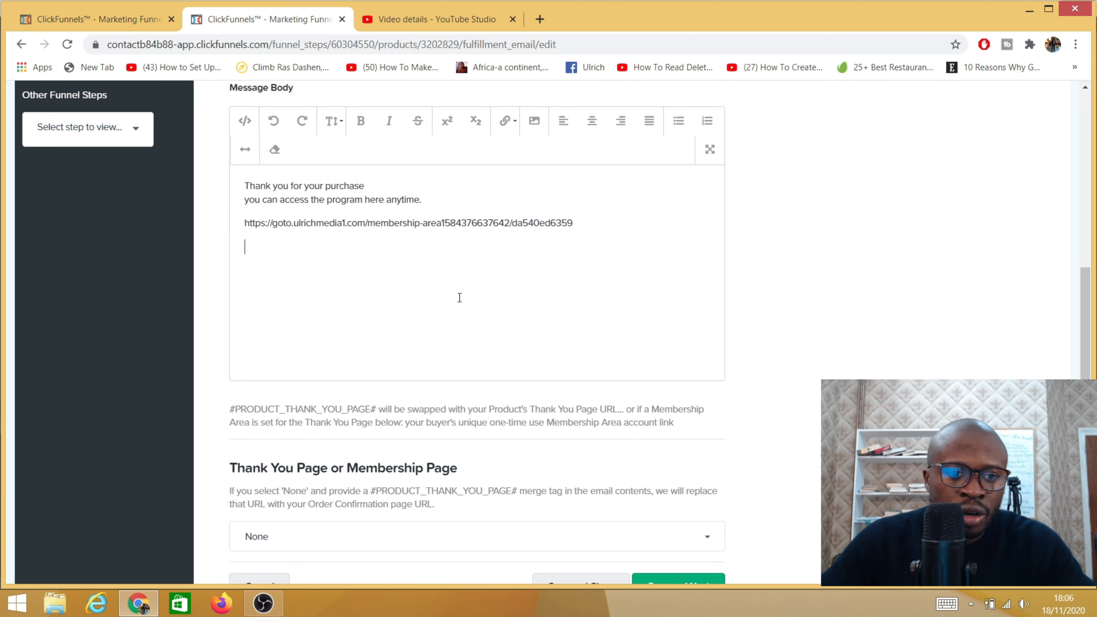
scroll(296, 346, "down", 2)
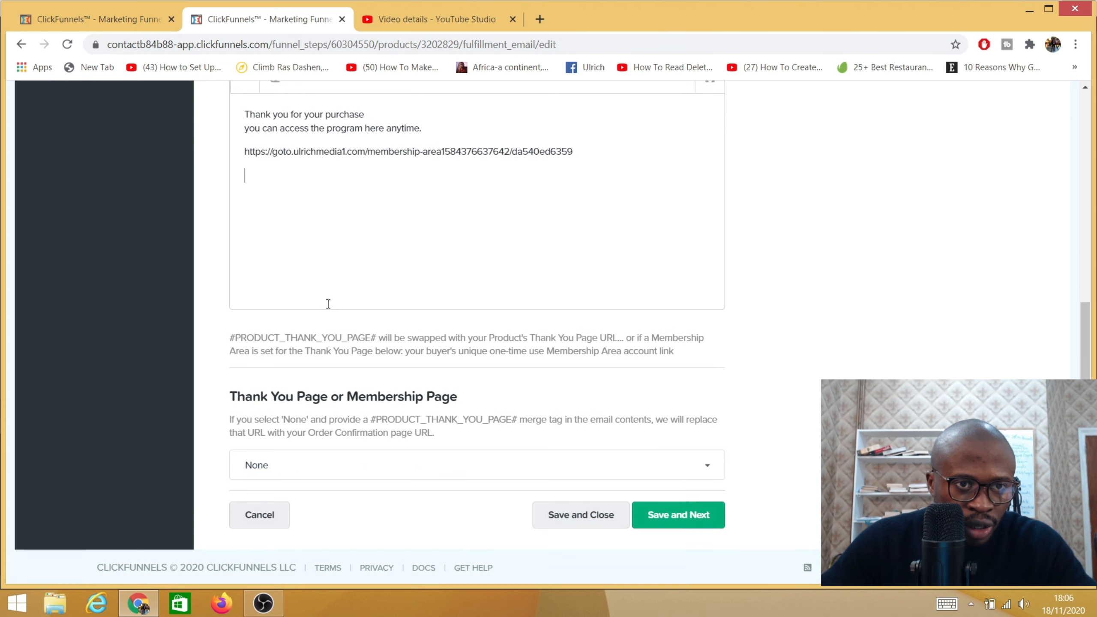
scroll(328, 304, "up", 5)
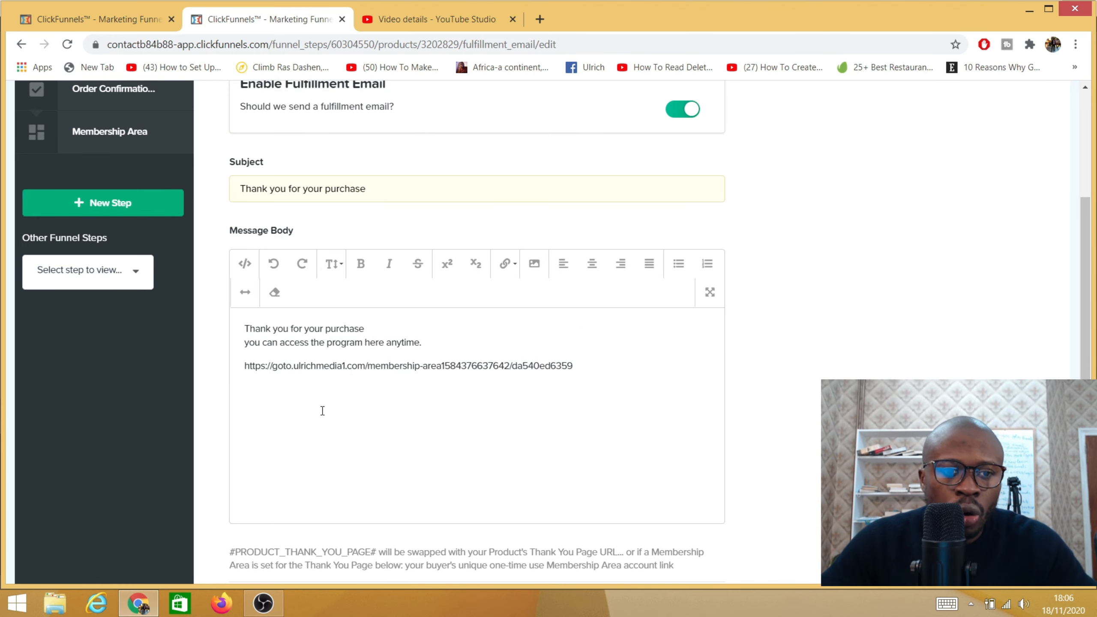
scroll(303, 415, "down", 5)
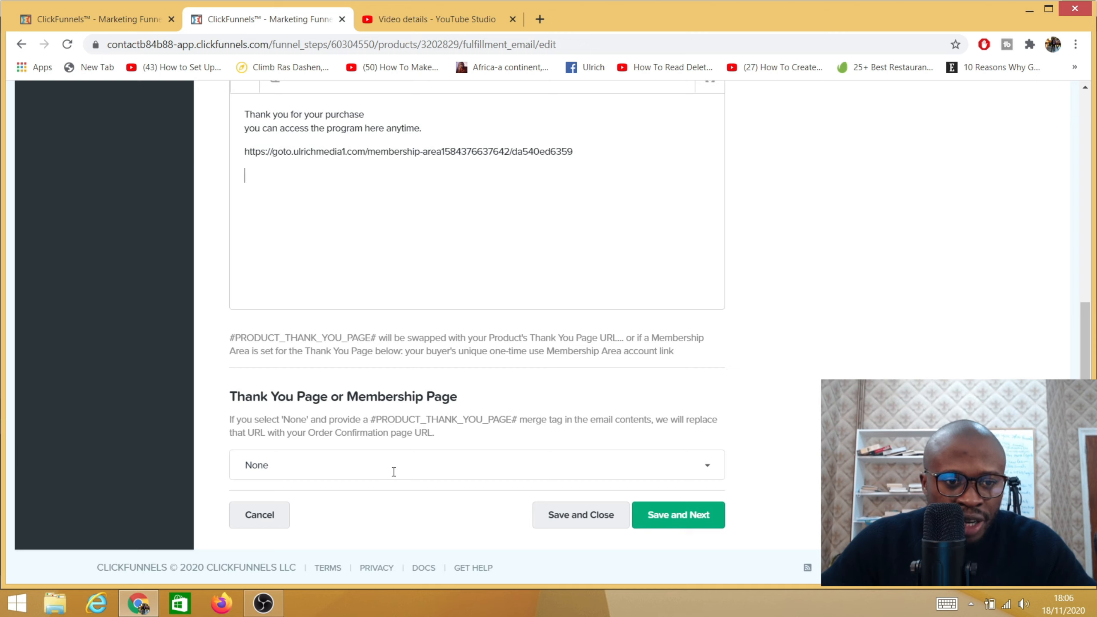
left_click(693, 468)
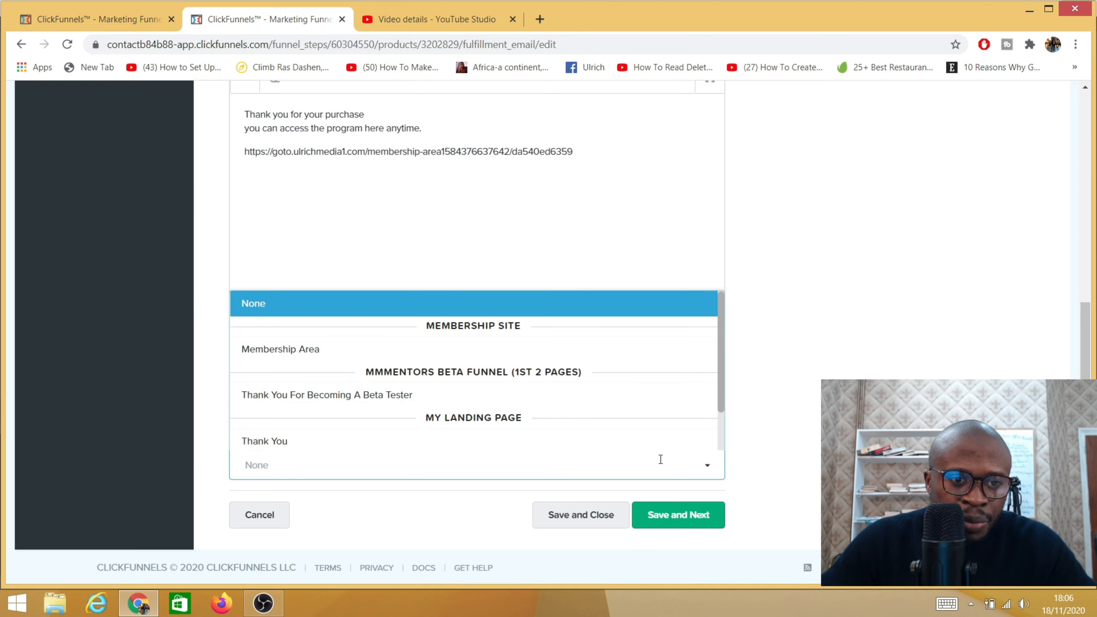
left_click(307, 354)
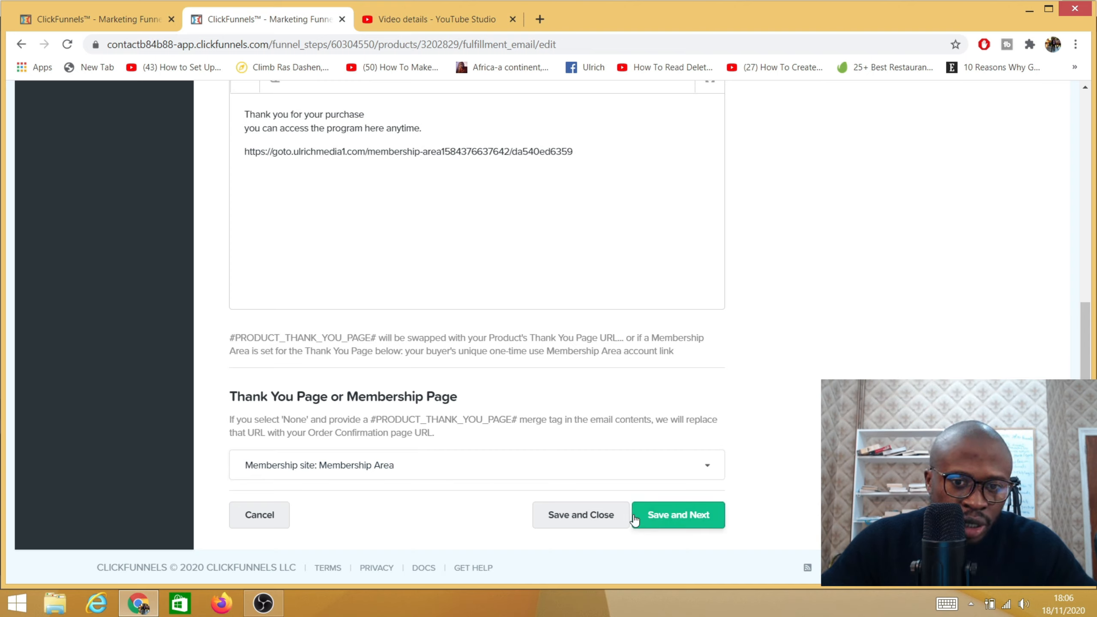
left_click(676, 523)
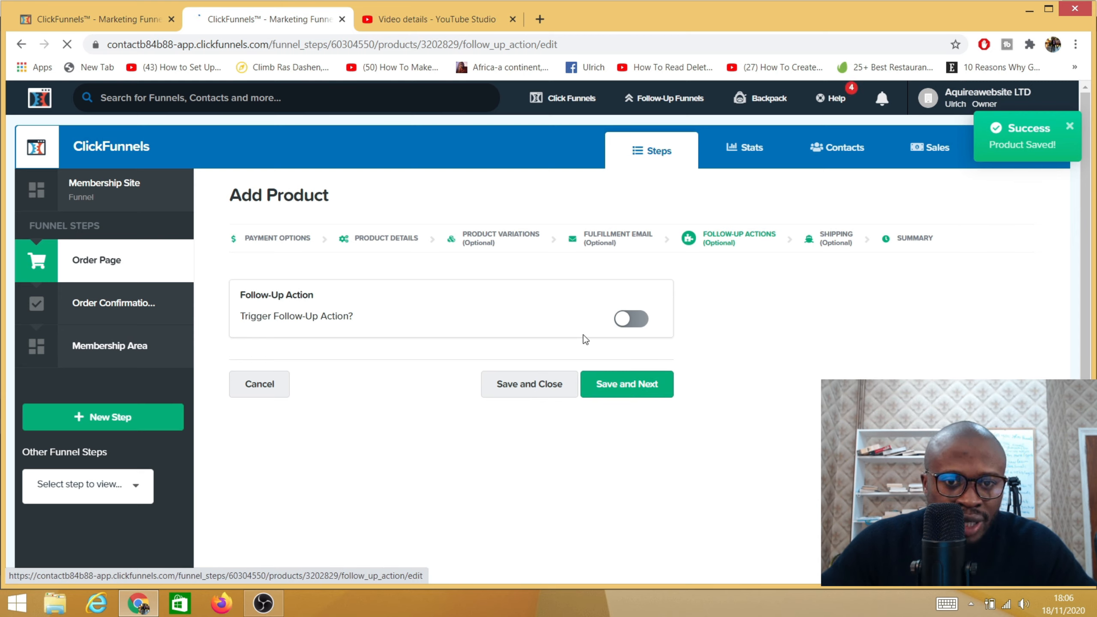
Turn on the product's follow-up action trigger and save, then save the shipping settings with the physical product option off
left_click(637, 324)
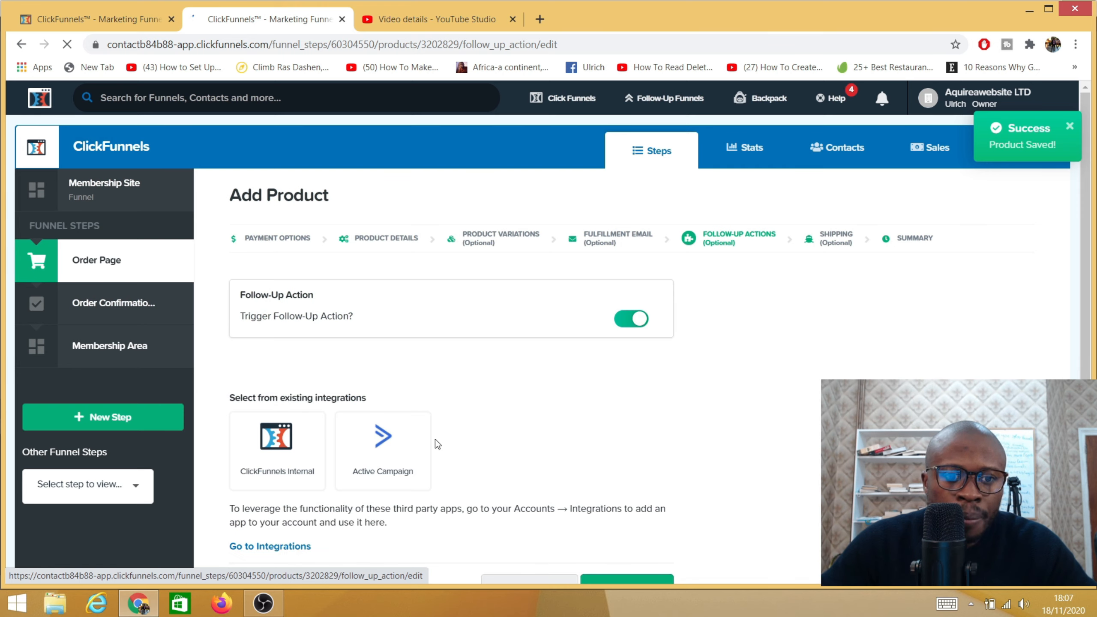
left_click(380, 462)
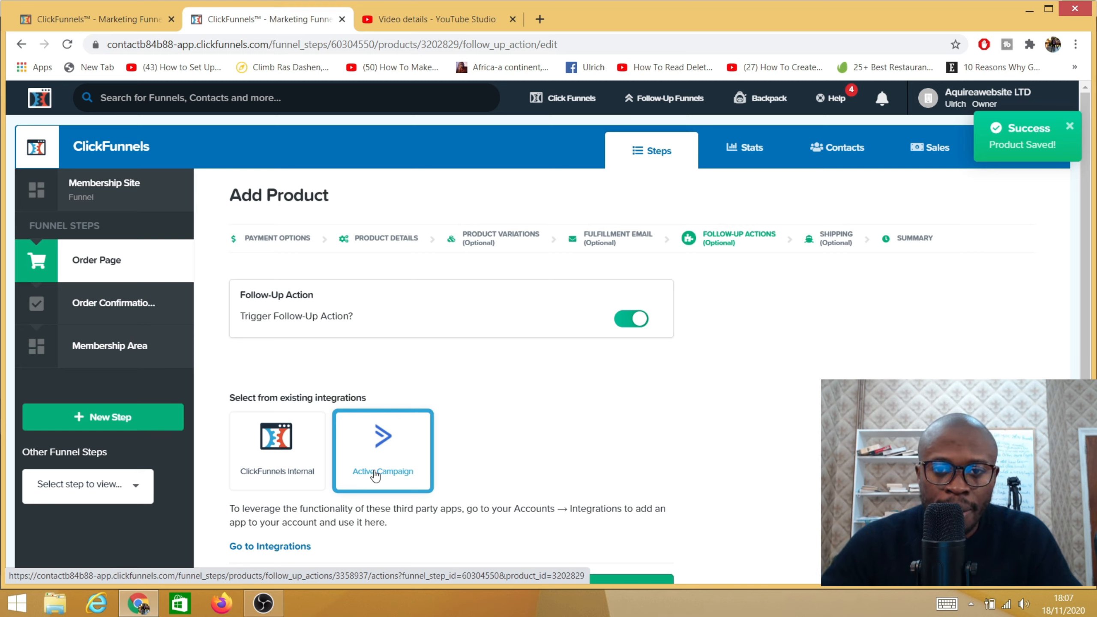
scroll(588, 458, "down", 3)
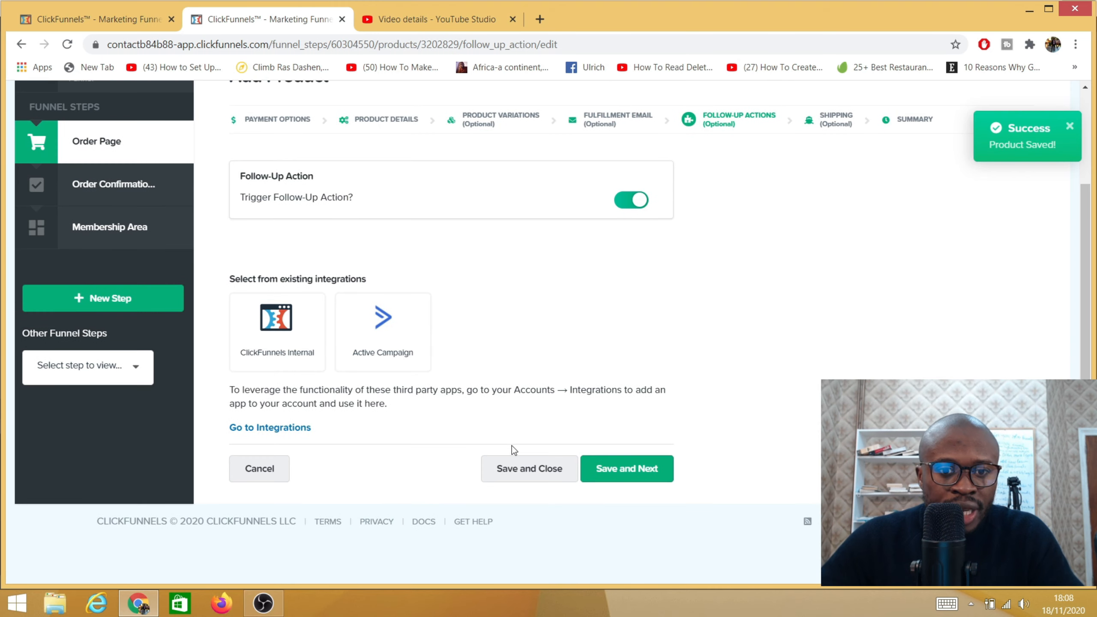
left_click(626, 470)
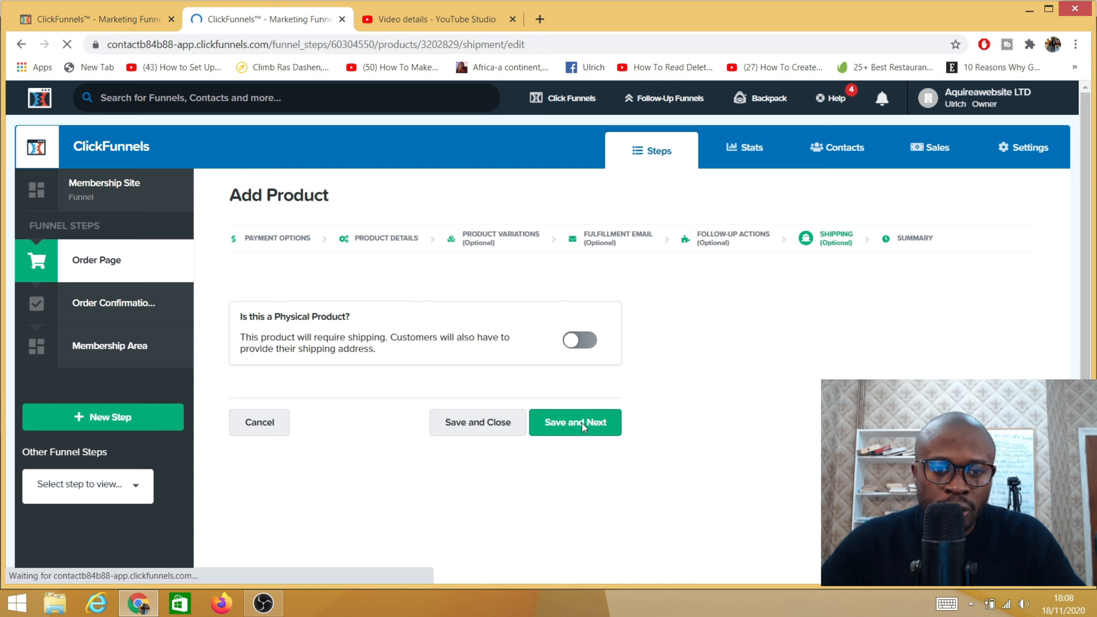
left_click(571, 435)
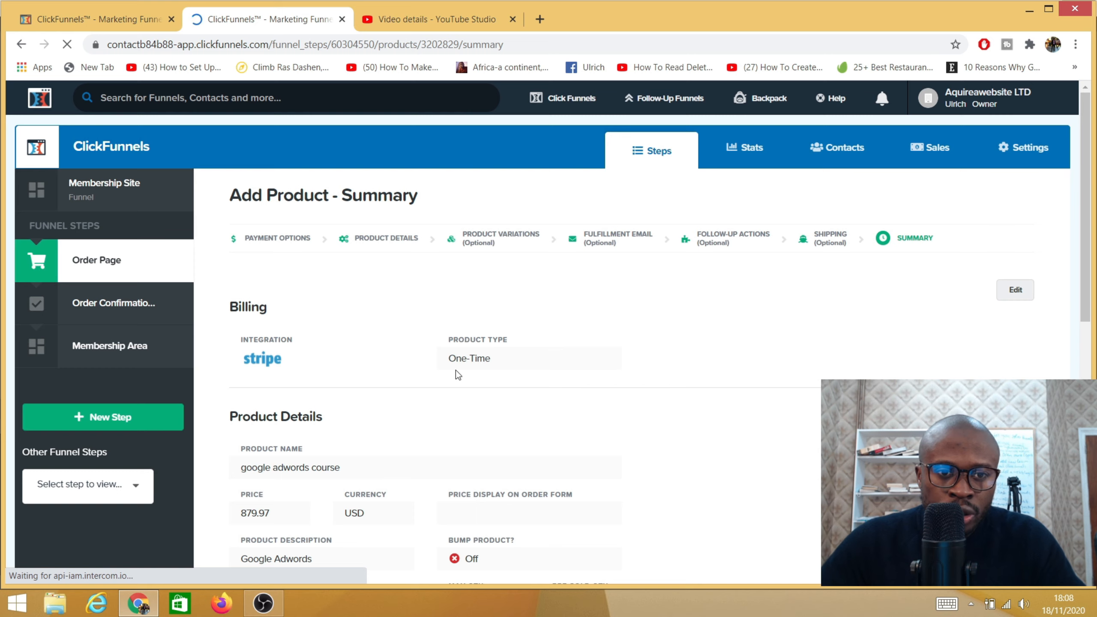
Review the saved product's summary, from billing and product details to the follow-up email
scroll(453, 343, "down", 10)
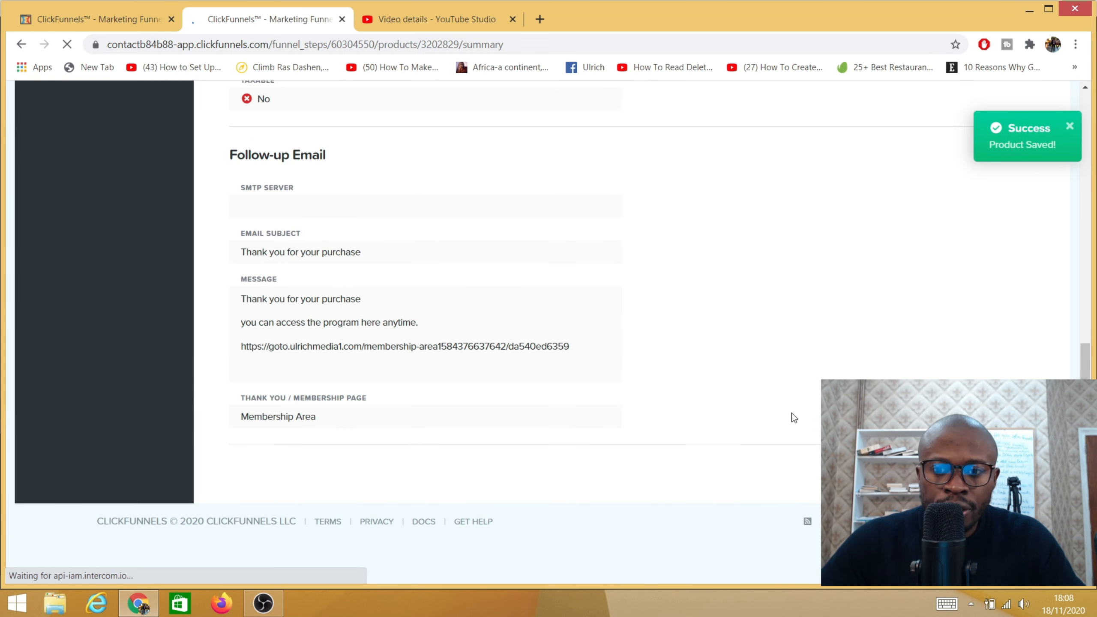
scroll(499, 344, "up", 10)
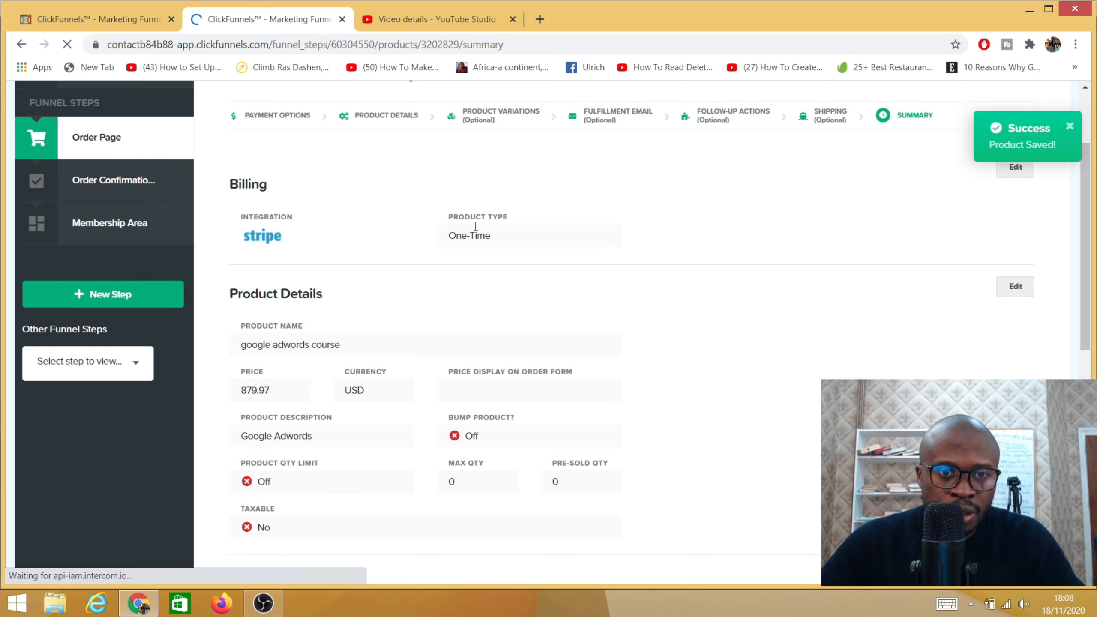
scroll(461, 282, "down", 6)
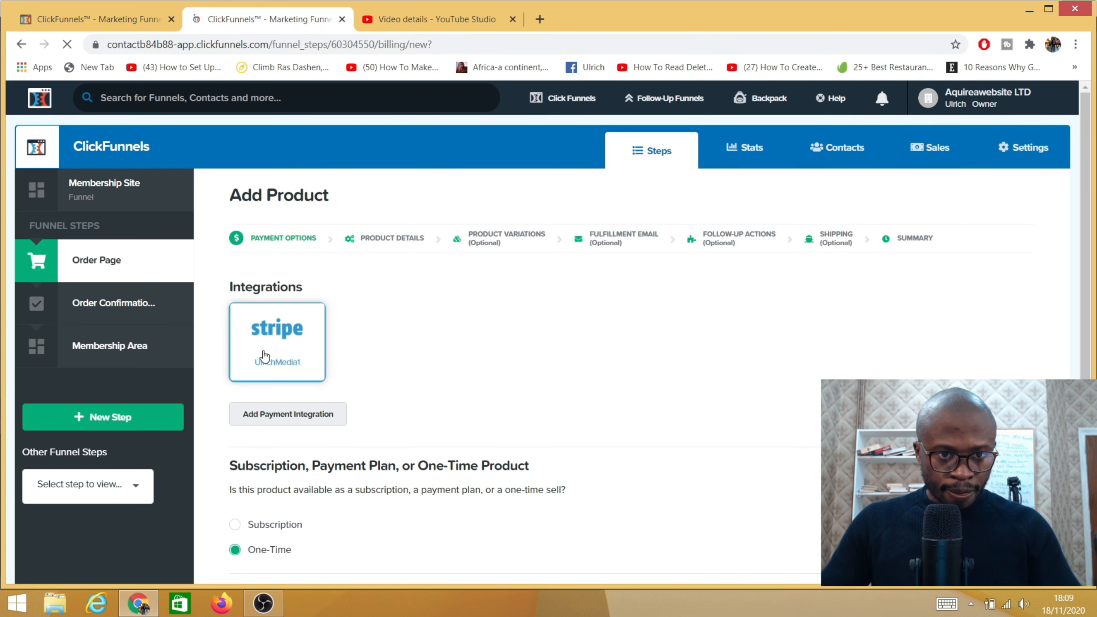
Start another product on the order page with the Stripe integration and One-Time payment, and save the payment options
left_click(267, 354)
scroll(478, 401, "down", 3)
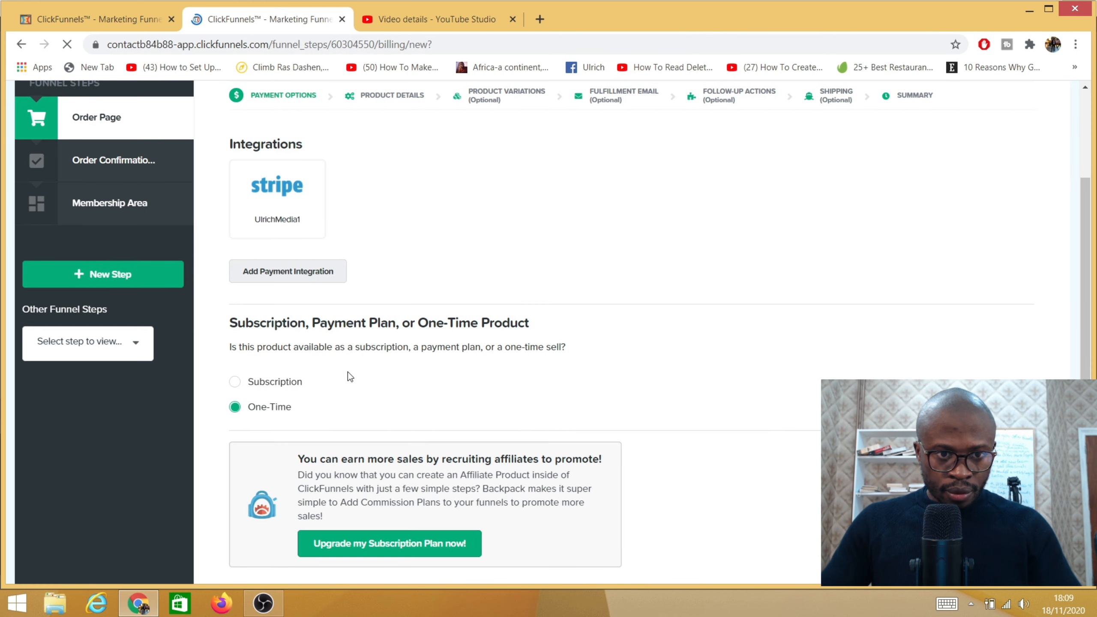
left_click(280, 203)
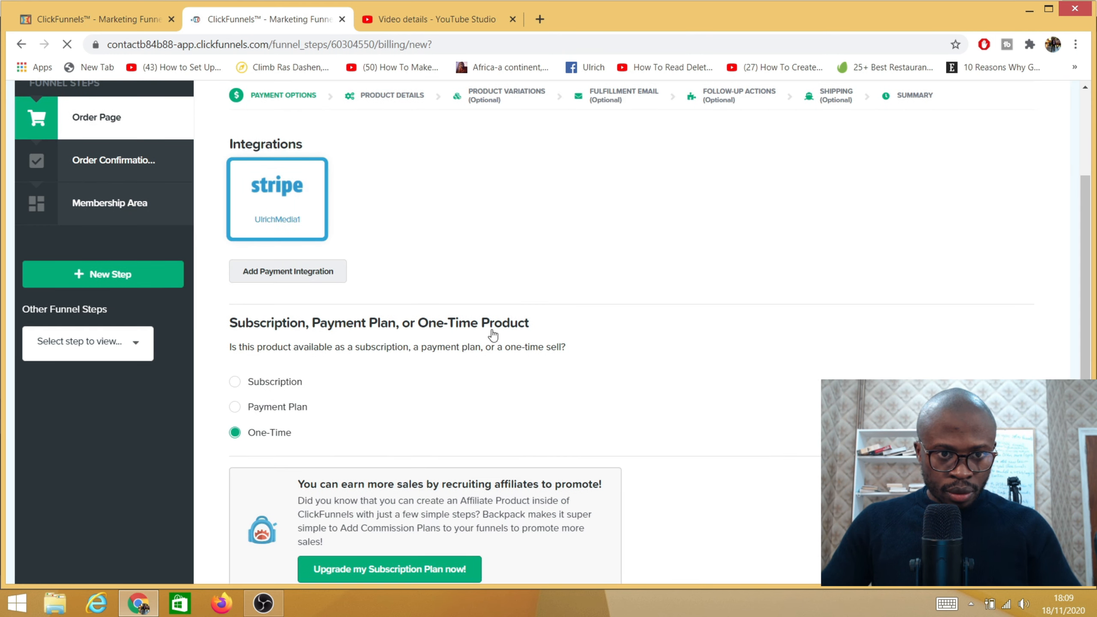
scroll(759, 385, "down", 4)
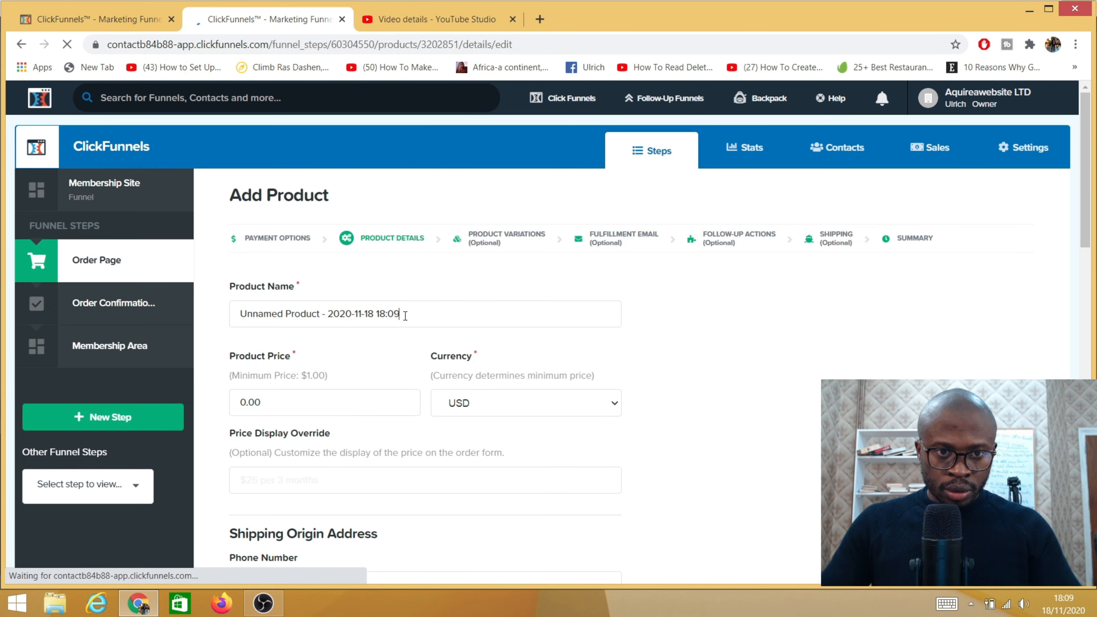
Replace the new product's default name with "Facebook ad course"
left_click_drag(401, 314, 231, 323)
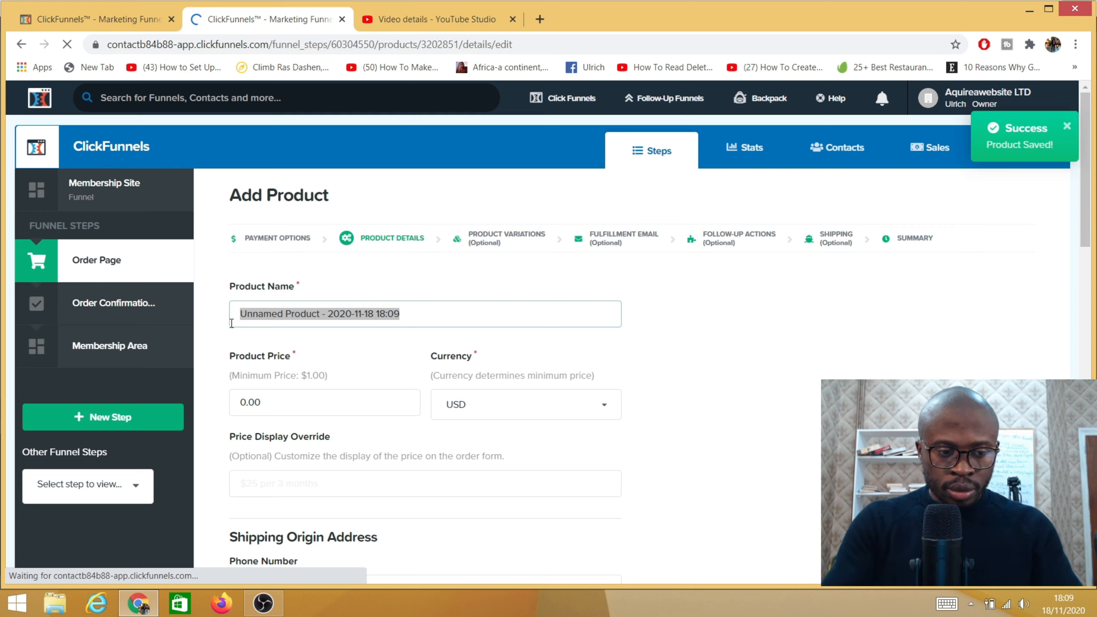
key("BackSpace")
type("Face")
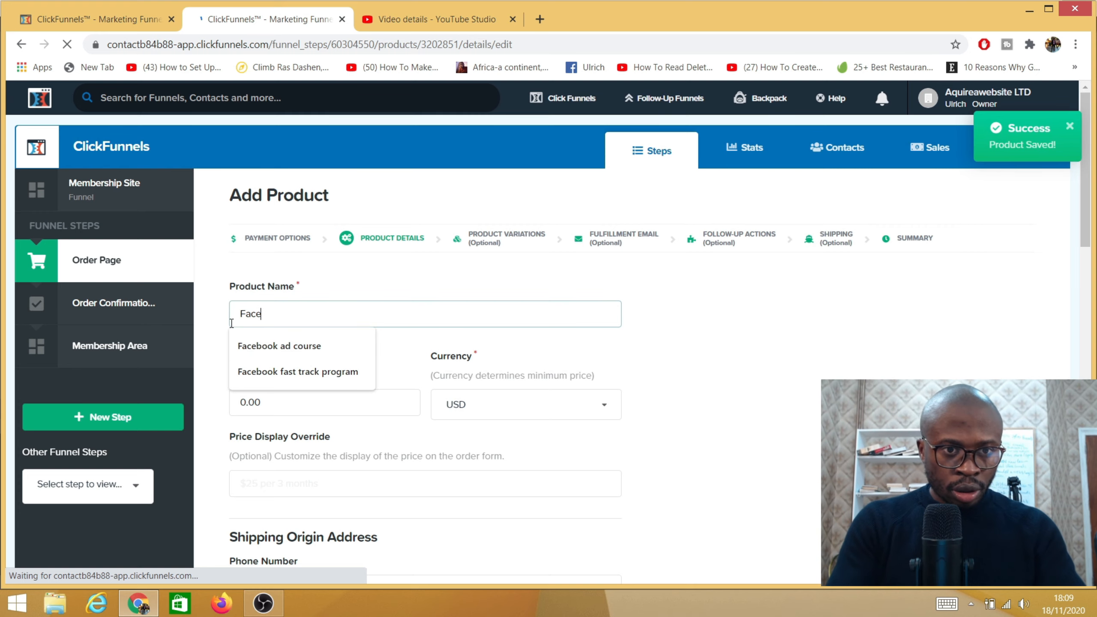
left_click(299, 346)
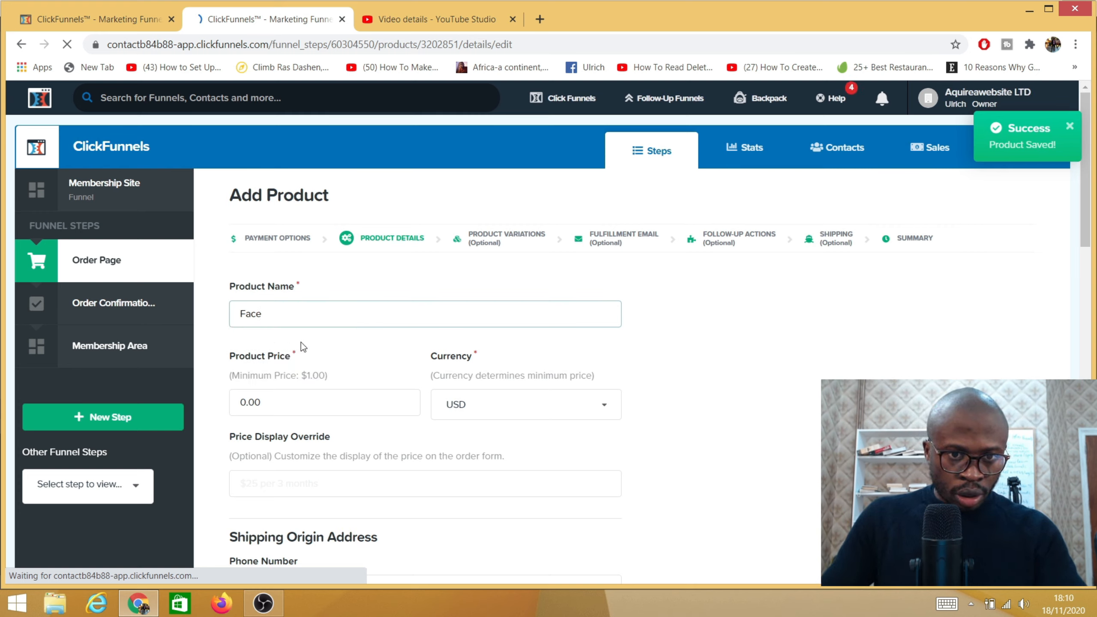
Set the Facebook ad course's product price to 987.00 USD
left_click(241, 403)
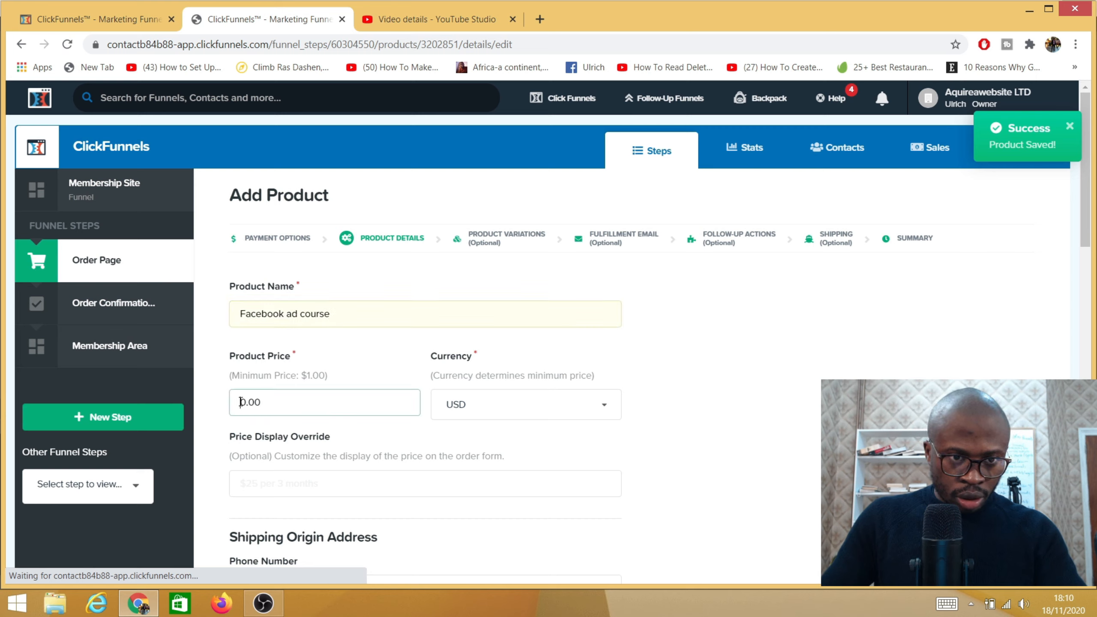
type("19")
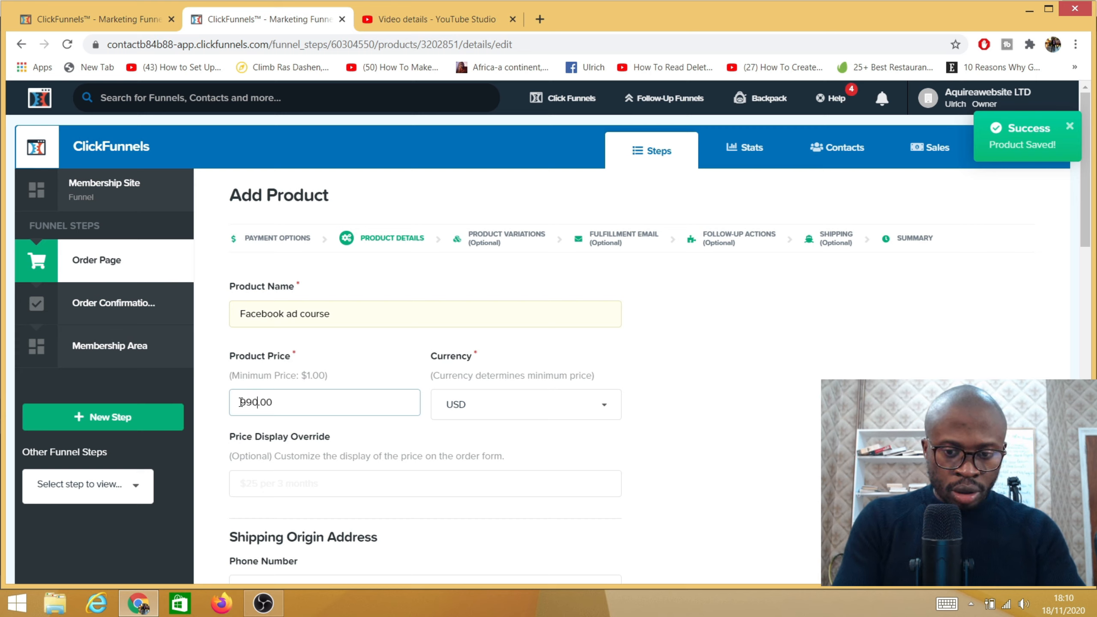
key("BackSpace")
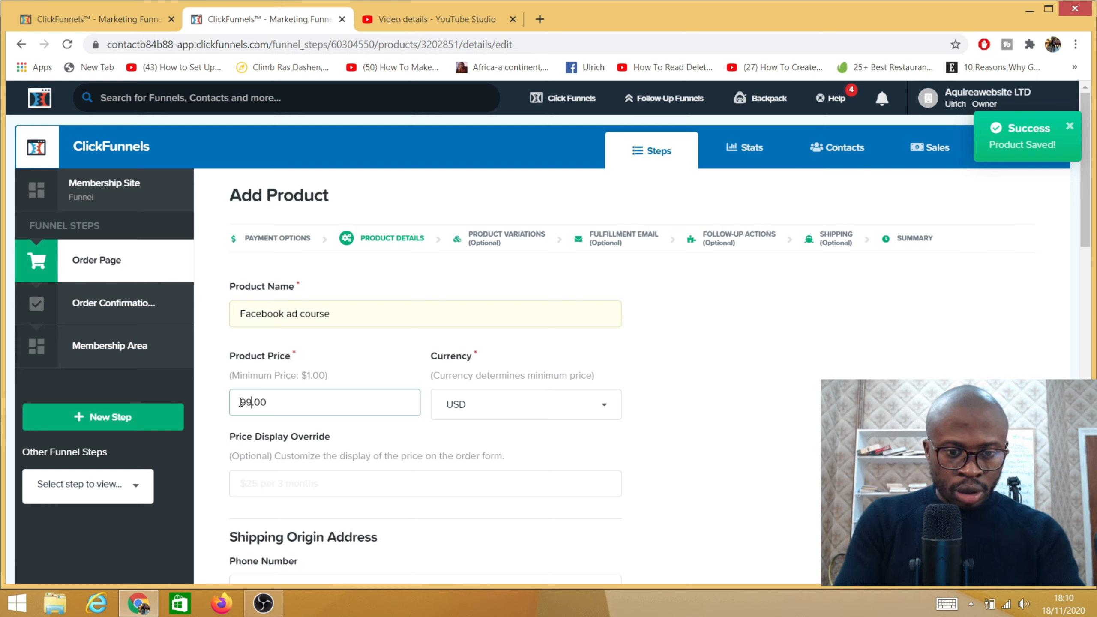
type("8")
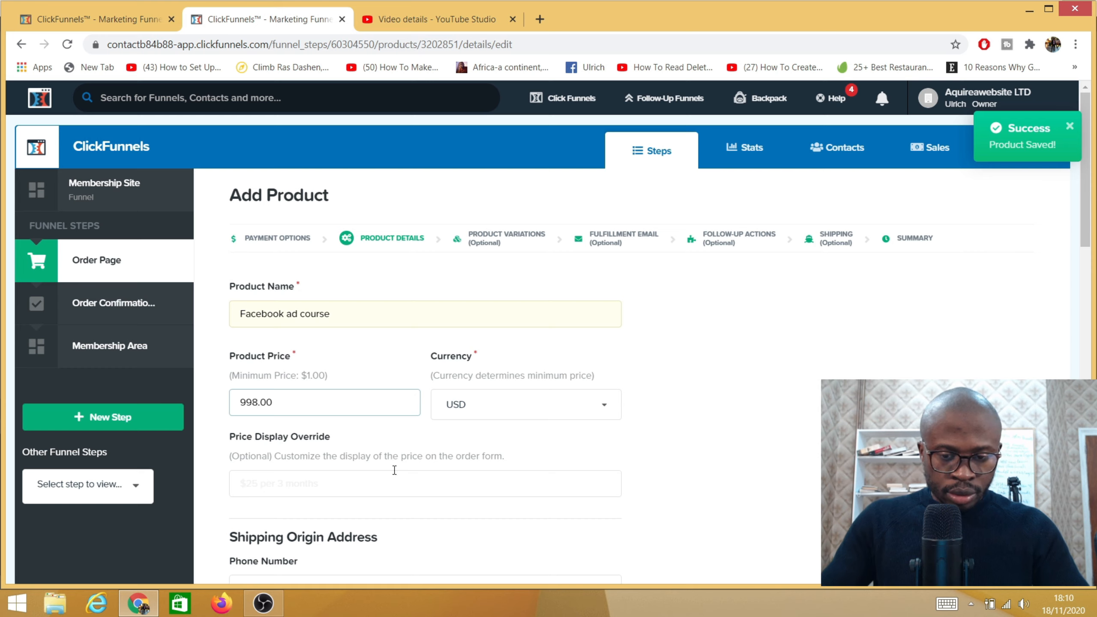
key("BackSpace")
key("BackSpace")
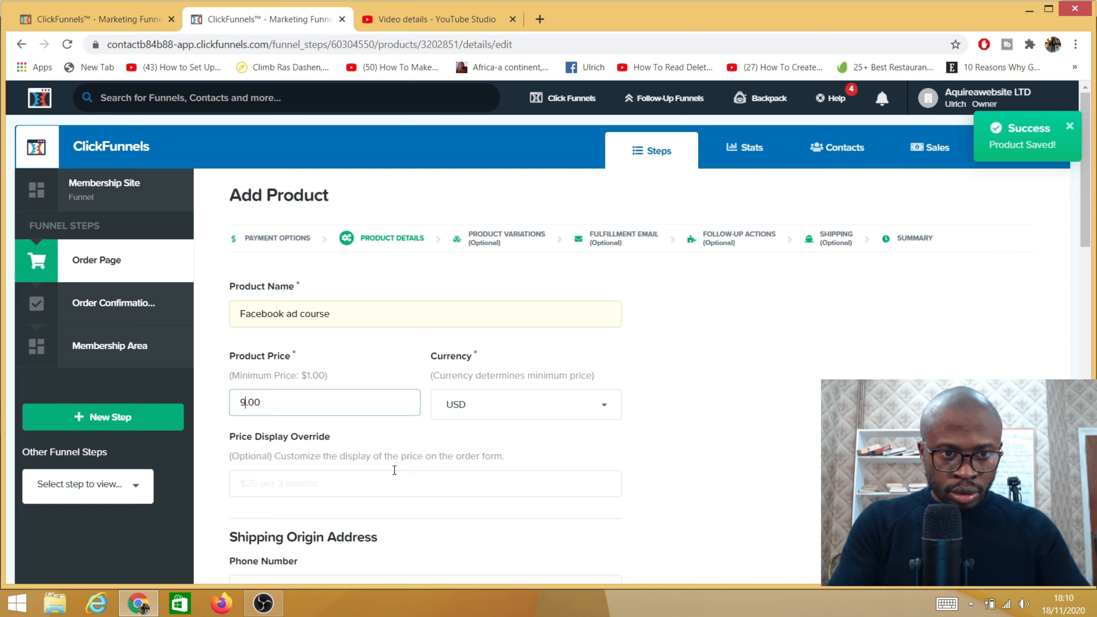
type("87")
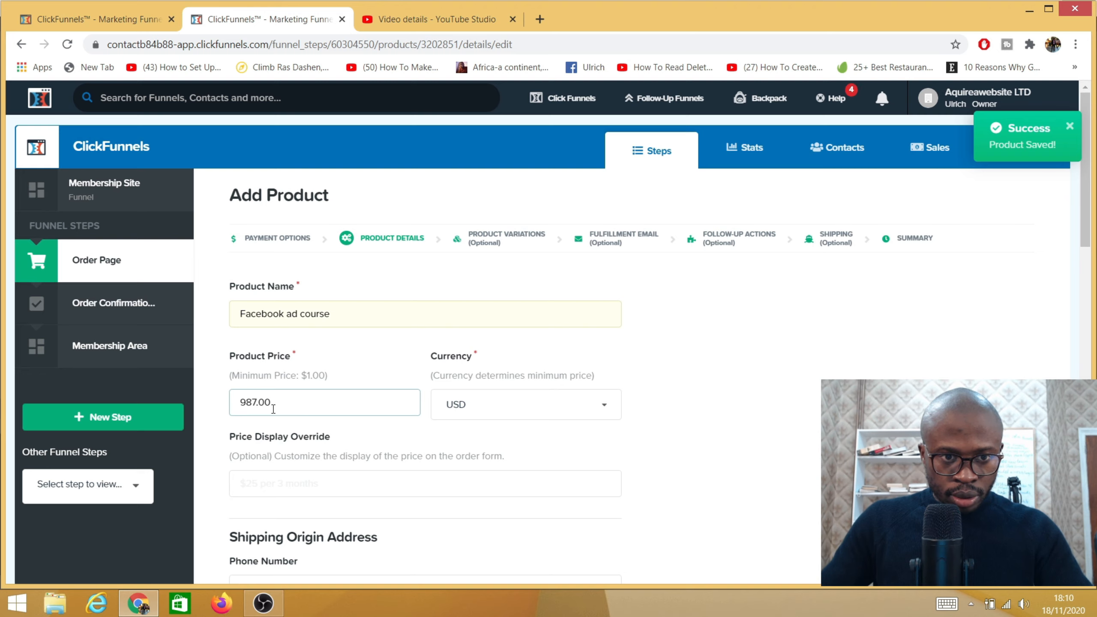
Enter "Facebook ad course" as the product's billing description
scroll(418, 424, "down", 10)
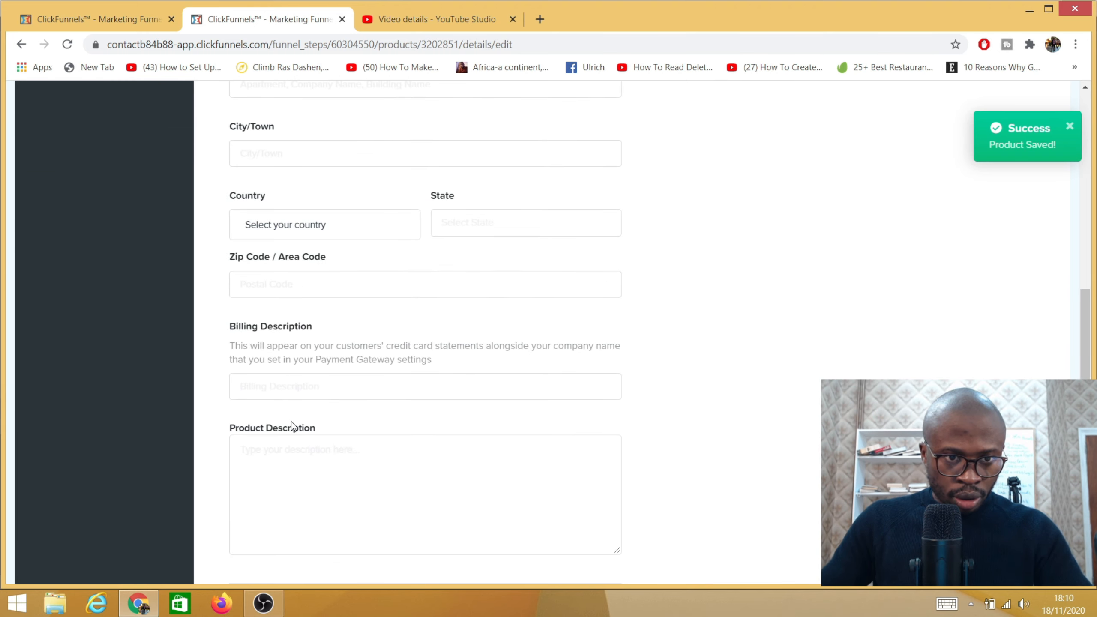
left_click(272, 396)
type("face")
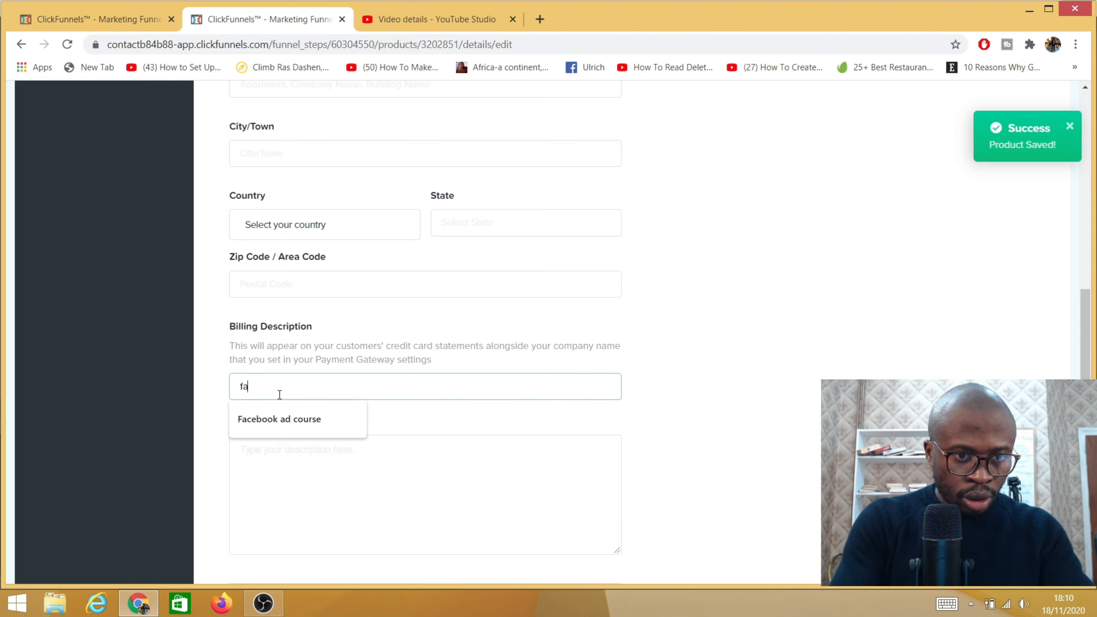
left_click(278, 419)
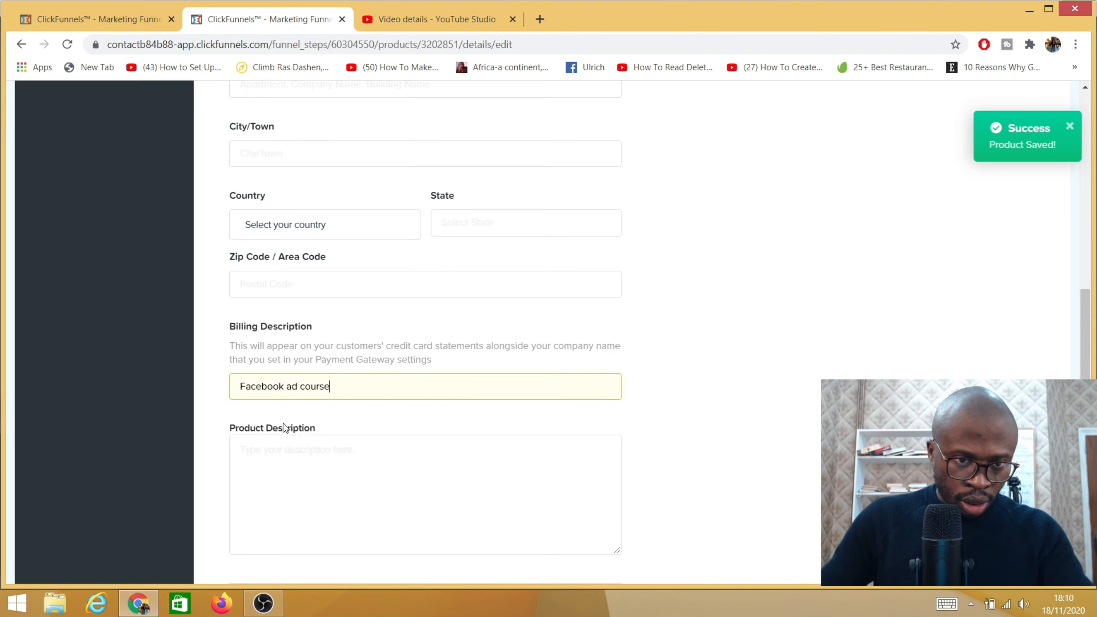
Copy the billing description text "Facebook ad course" into the product description
left_click_drag(350, 379, 262, 378)
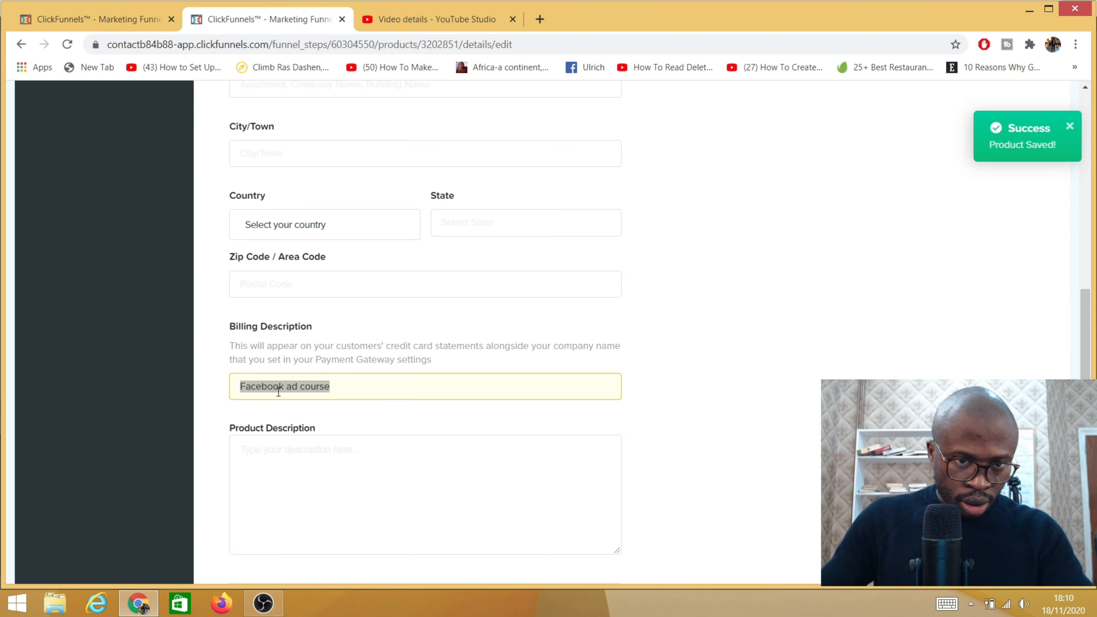
right_click(280, 388)
left_click(339, 179)
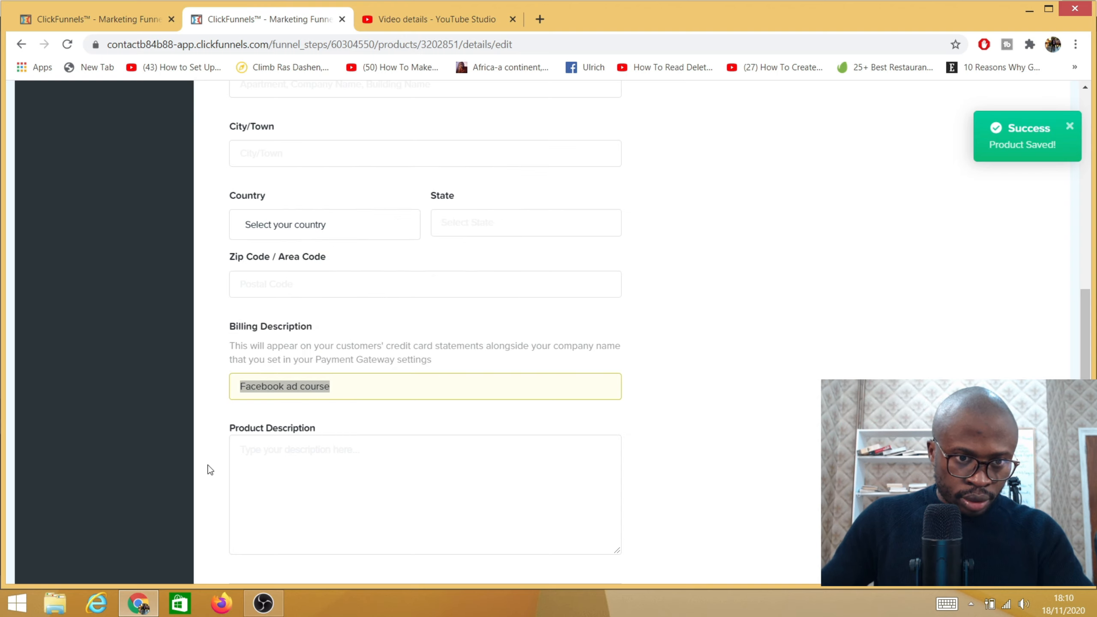
left_click(286, 466)
right_click(281, 467)
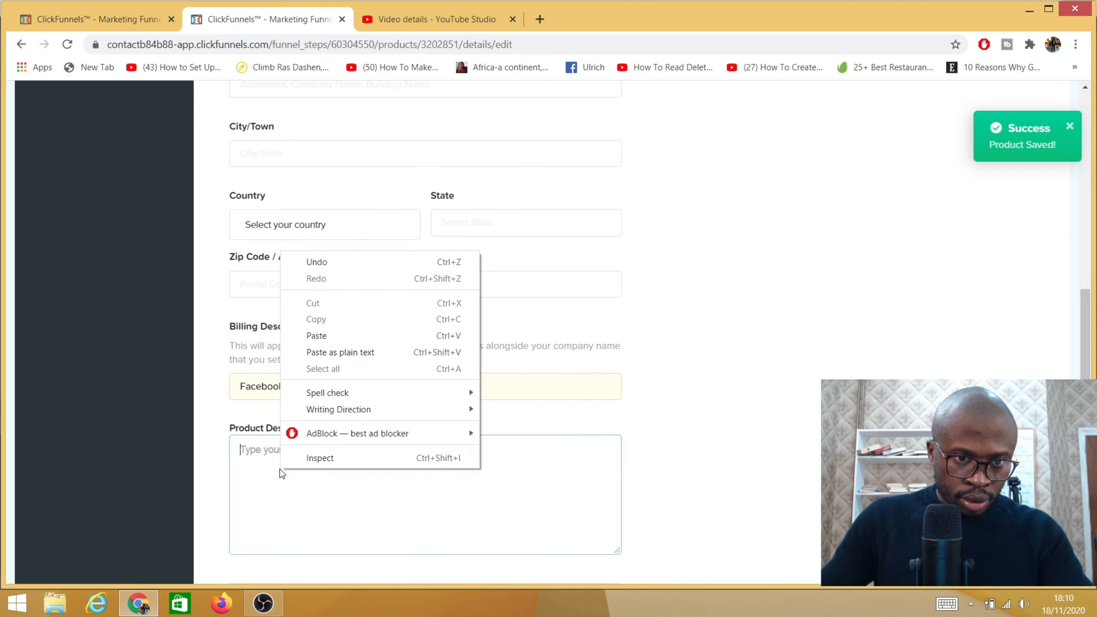
left_click(334, 340)
scroll(683, 377, "down", 10)
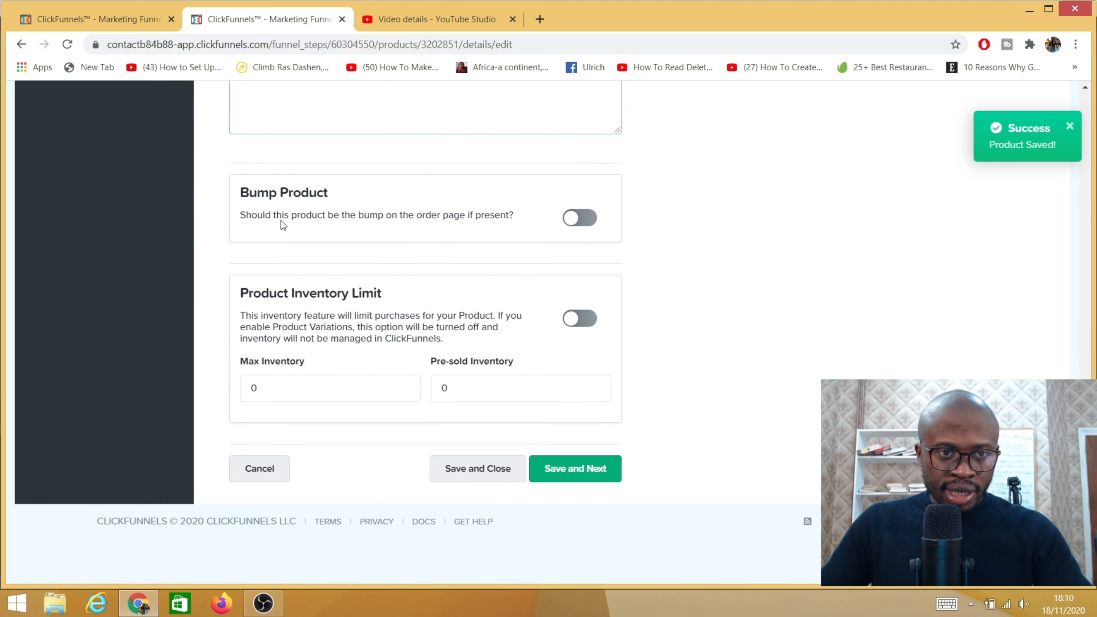
Continue past the optional product variations and enable the fulfillment email for the Facebook ad course
left_click(583, 478)
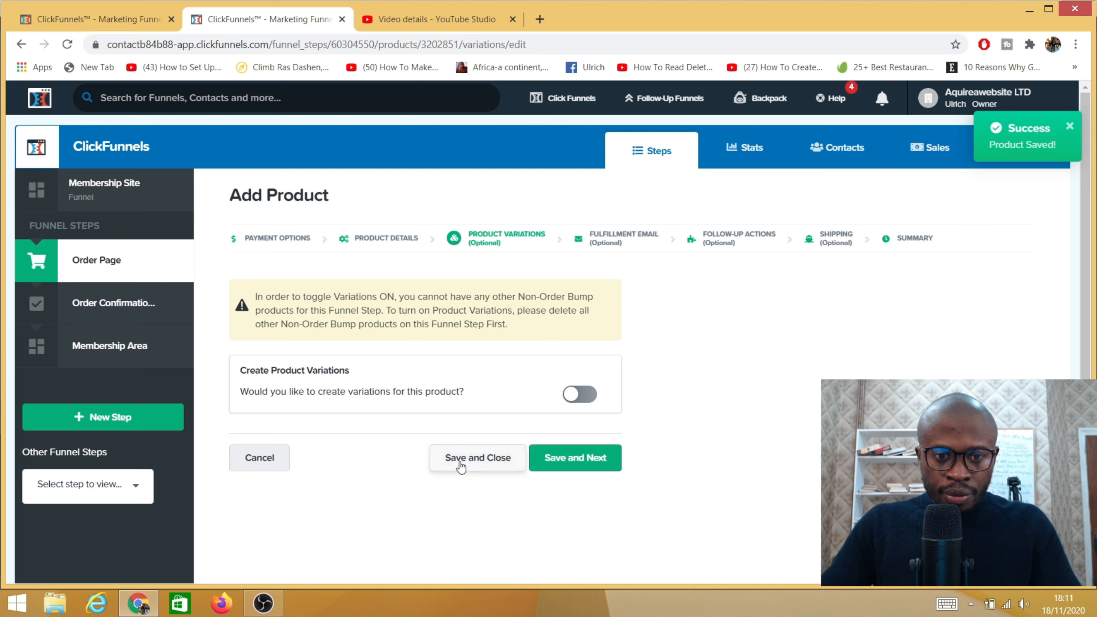
left_click(578, 461)
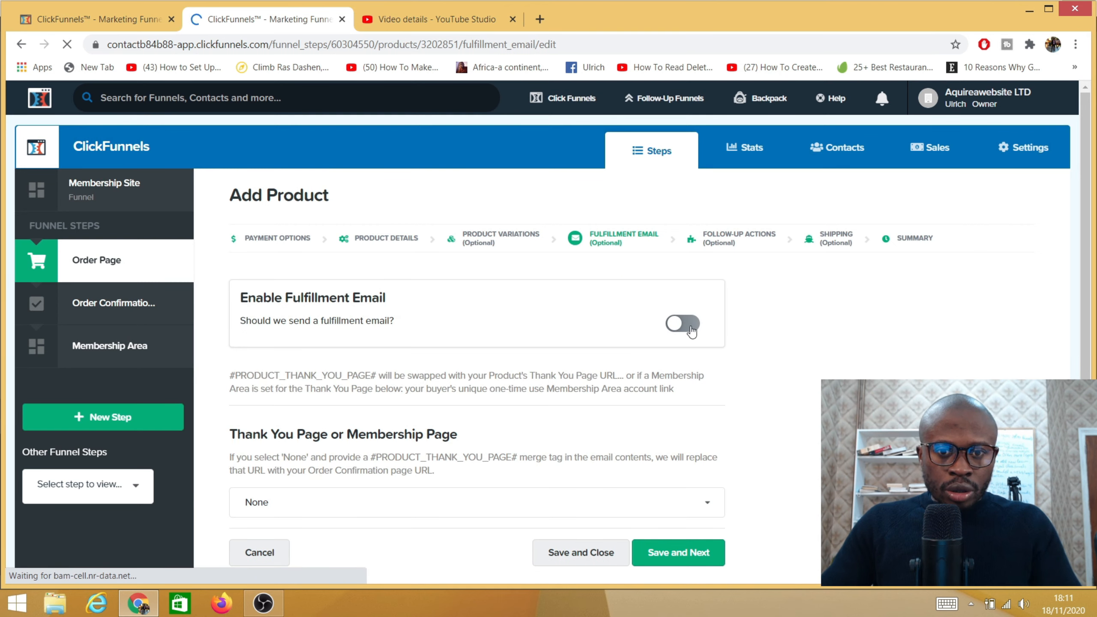
left_click(690, 325)
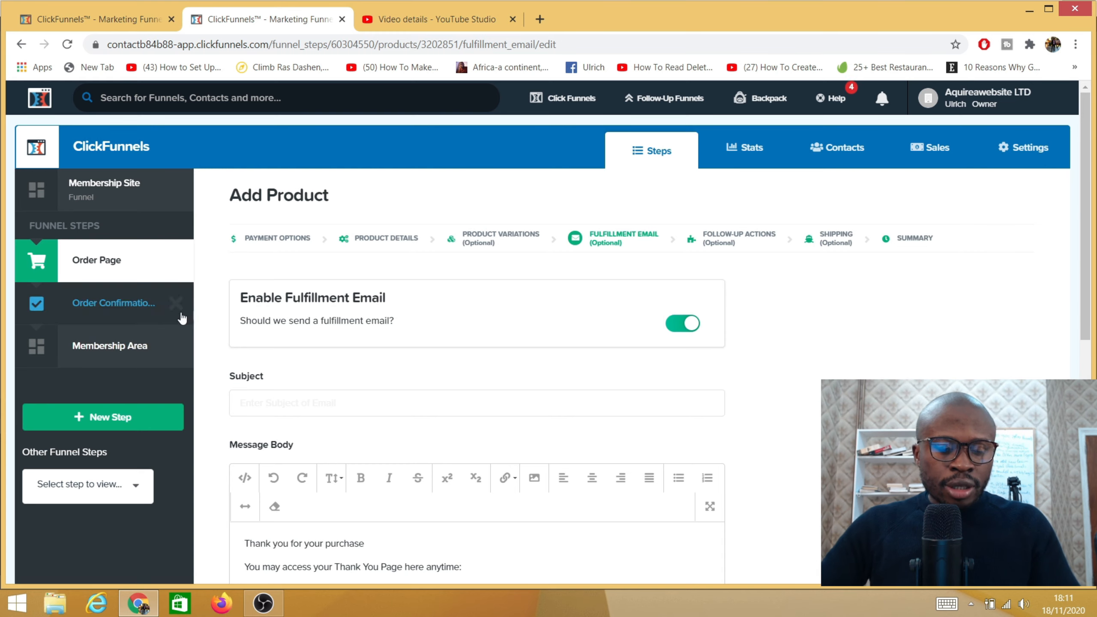
Set the fulfillment email subject to "Thank you for your purchase", then save and close the product
scroll(283, 344, "down", 5)
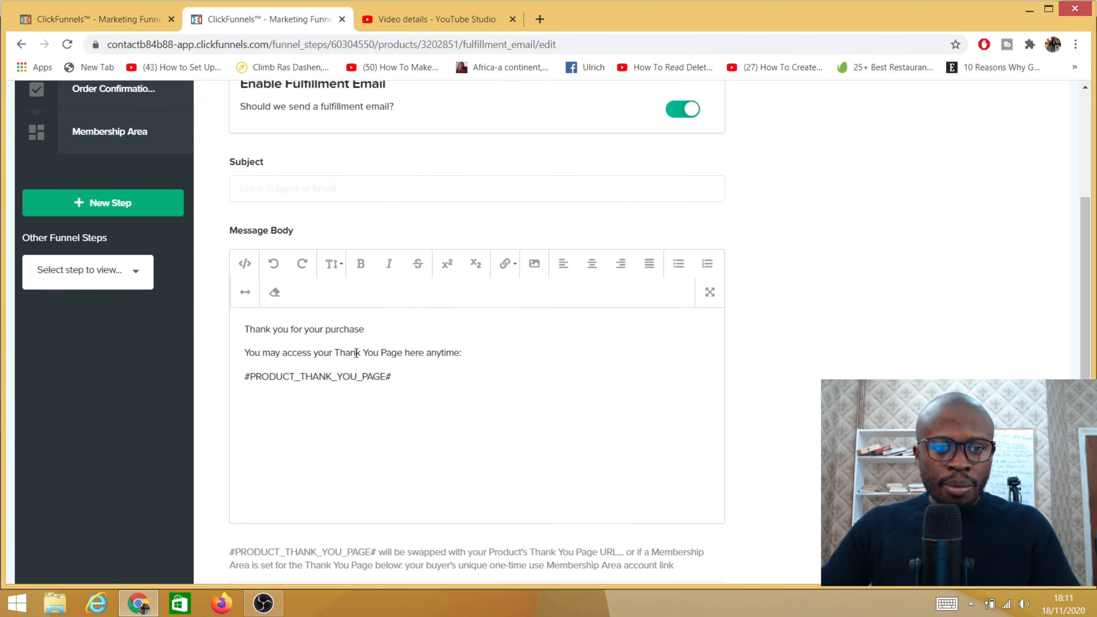
scroll(295, 353, "up", 2)
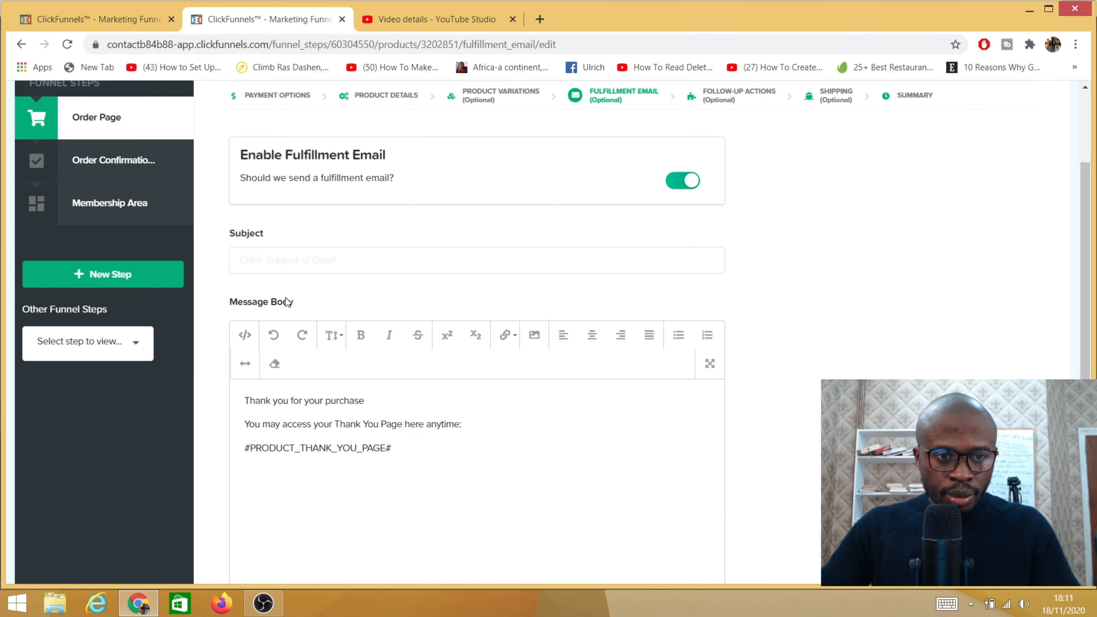
left_click(267, 264)
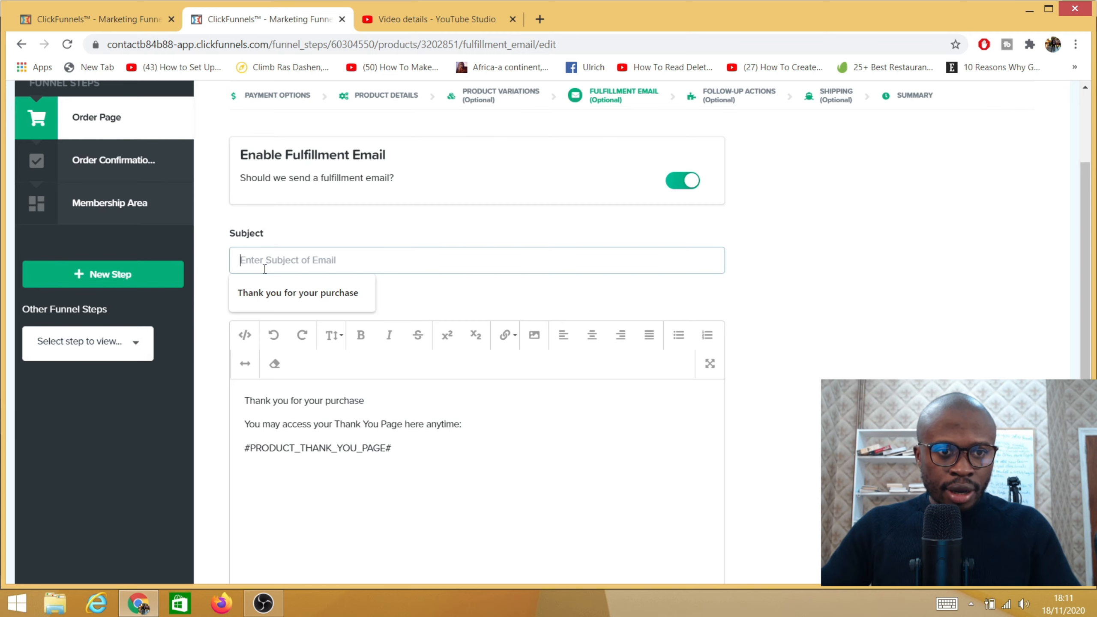
left_click(272, 291)
scroll(373, 293, "down", 6)
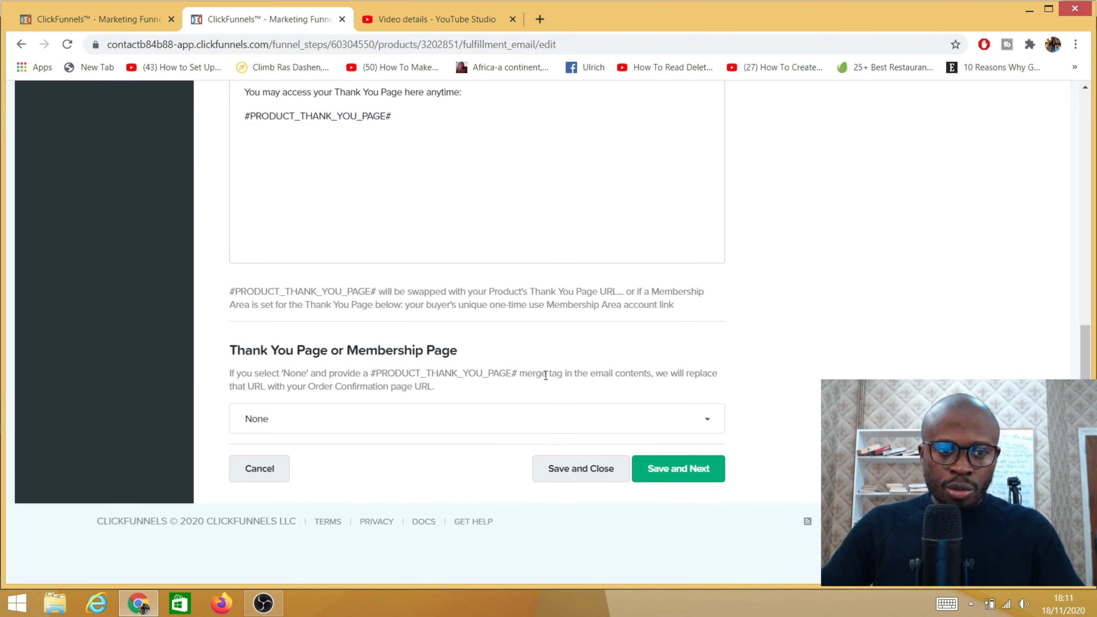
scroll(488, 343, "up", 10)
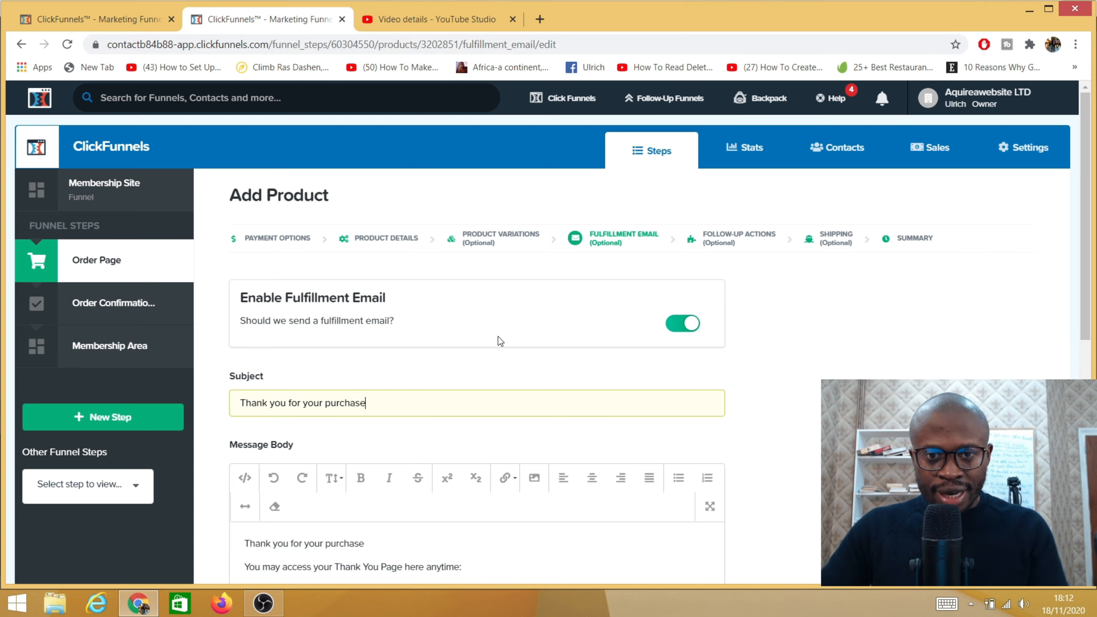
scroll(540, 363, "down", 5)
scroll(504, 370, "down", 6)
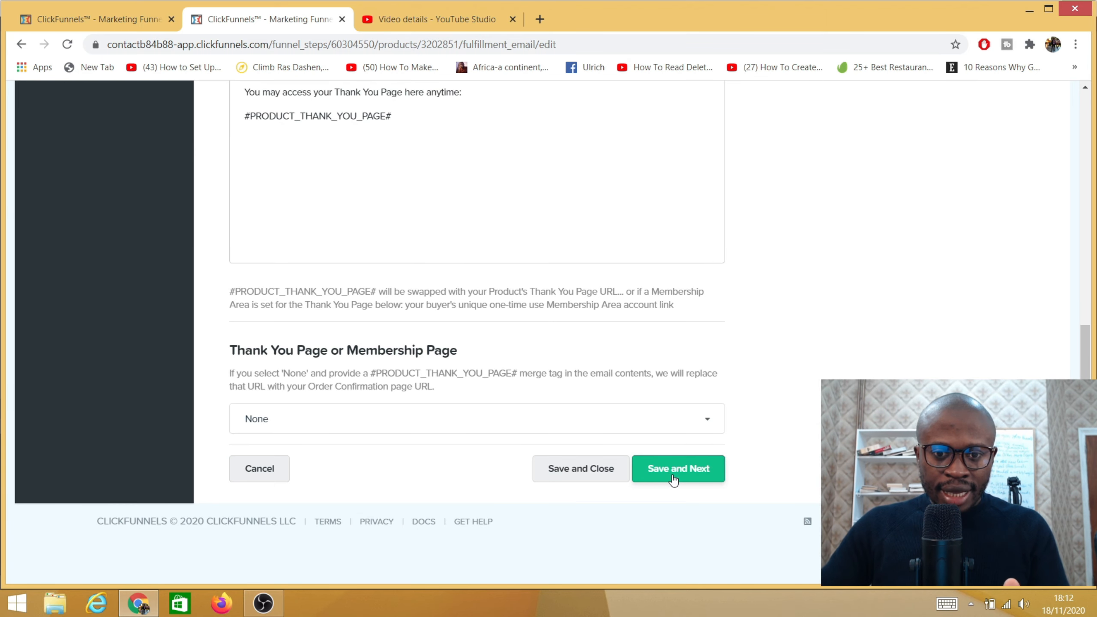
left_click(581, 480)
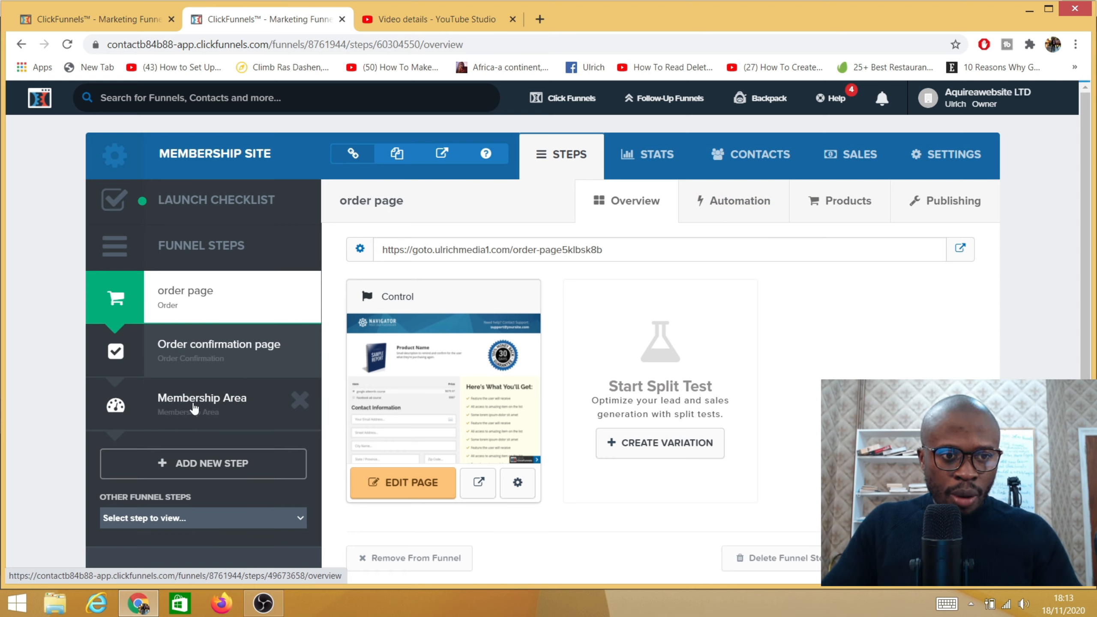
Create a Membership Area lesson section named "Google ad course" that requires purchase of the google adwords course product
left_click(189, 409)
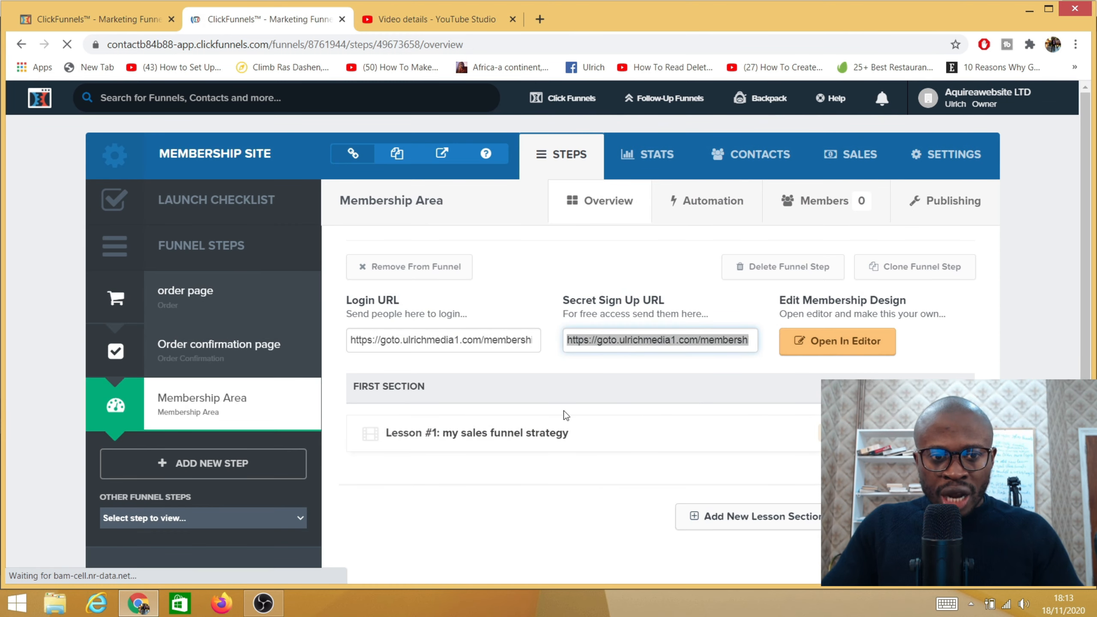
scroll(579, 329, "down", 2)
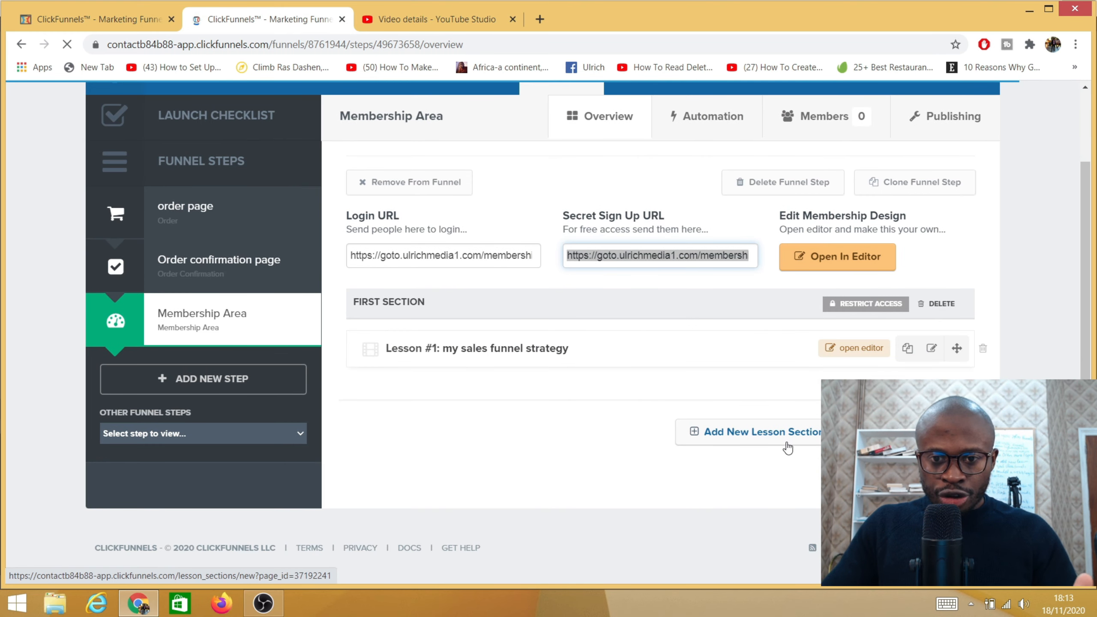
left_click(718, 436)
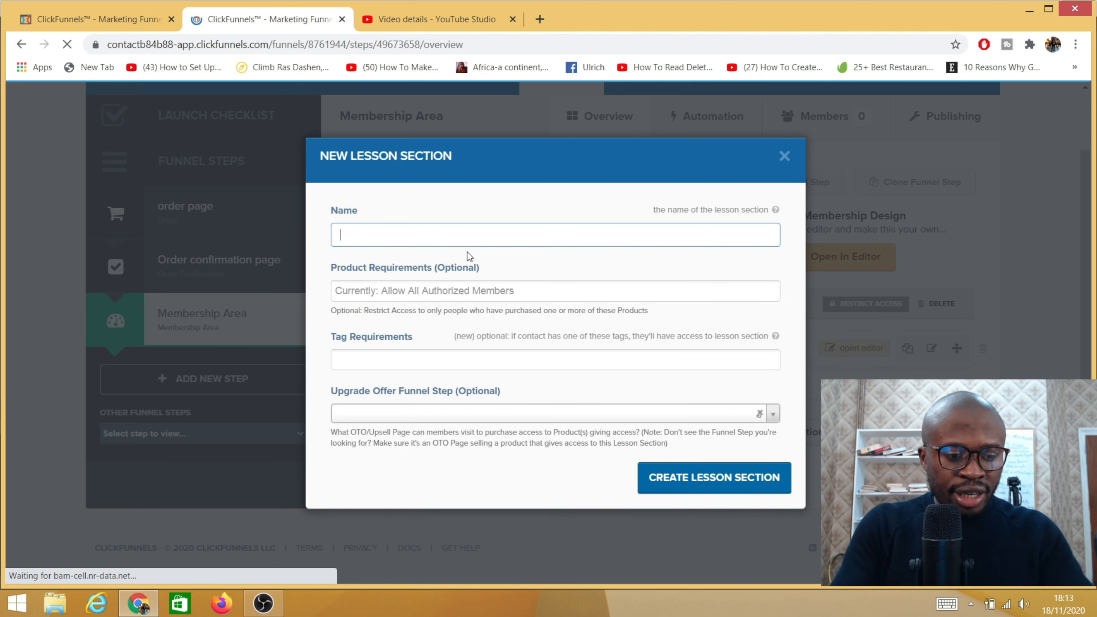
type("G")
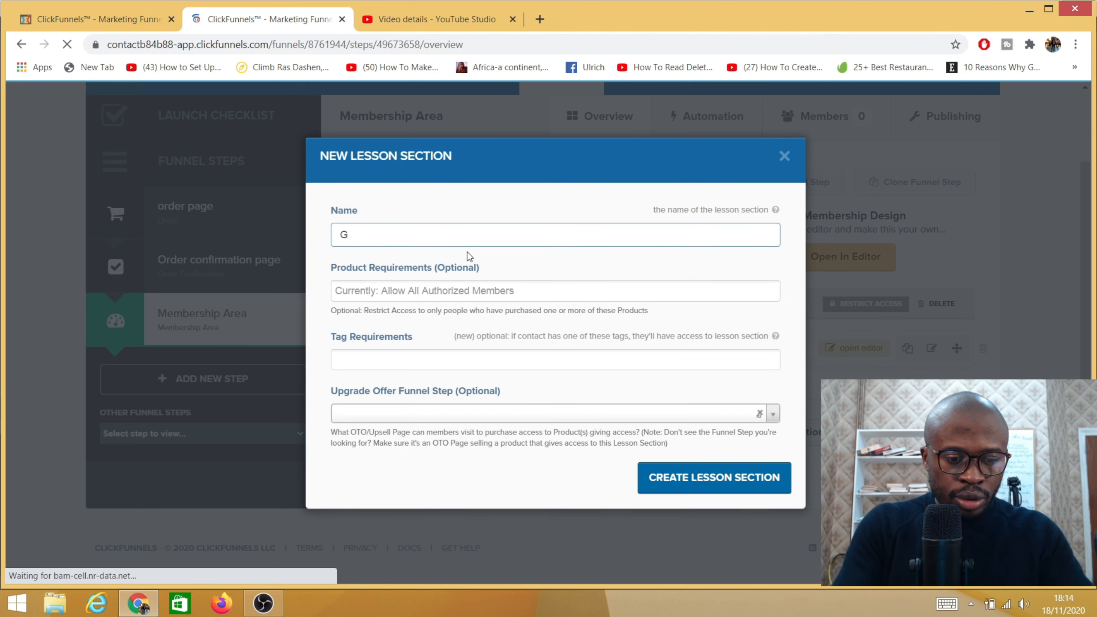
type("oogle ad course")
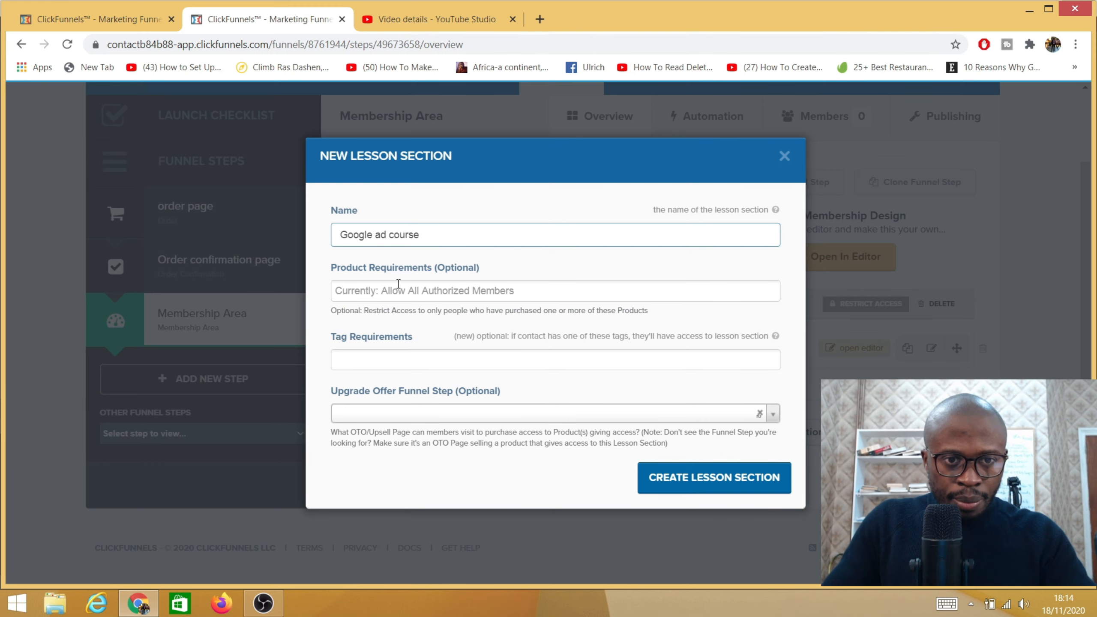
left_click(622, 292)
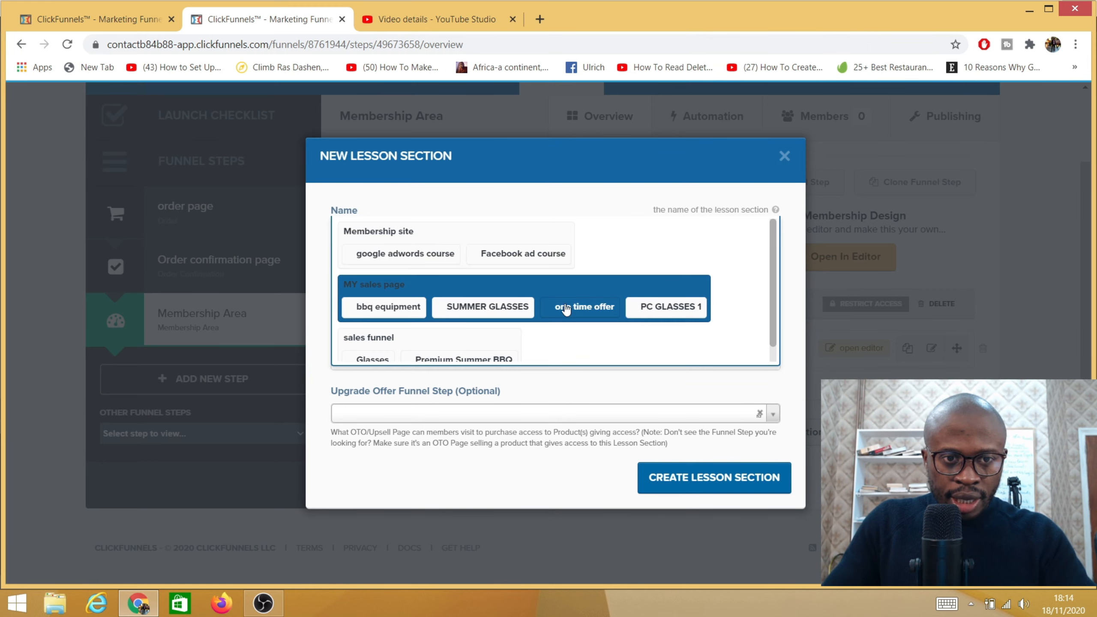
left_click(405, 262)
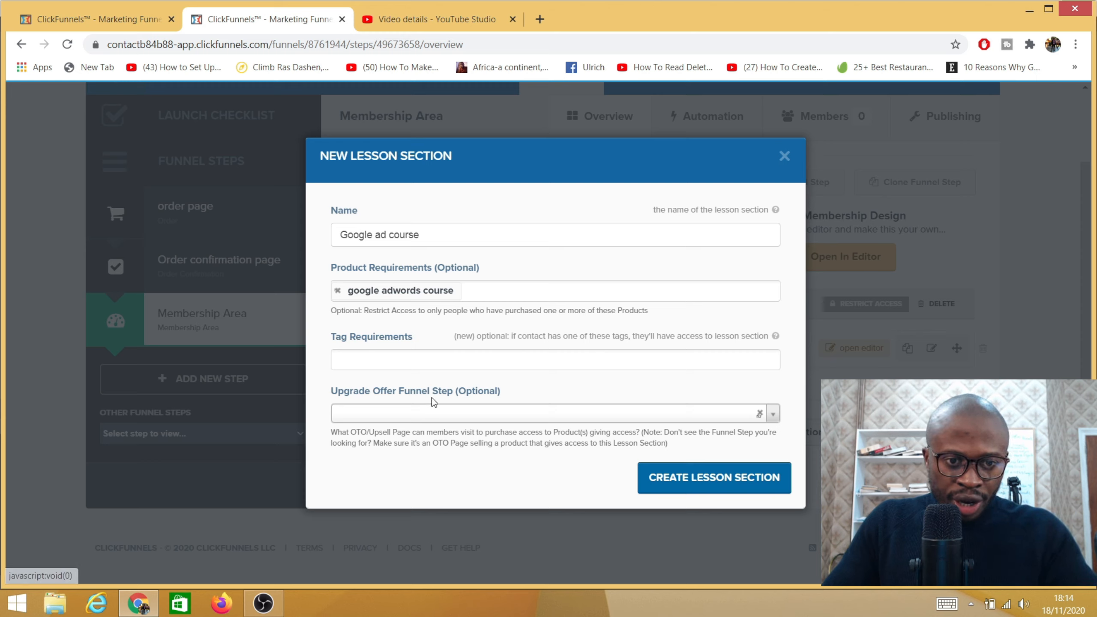
left_click(687, 480)
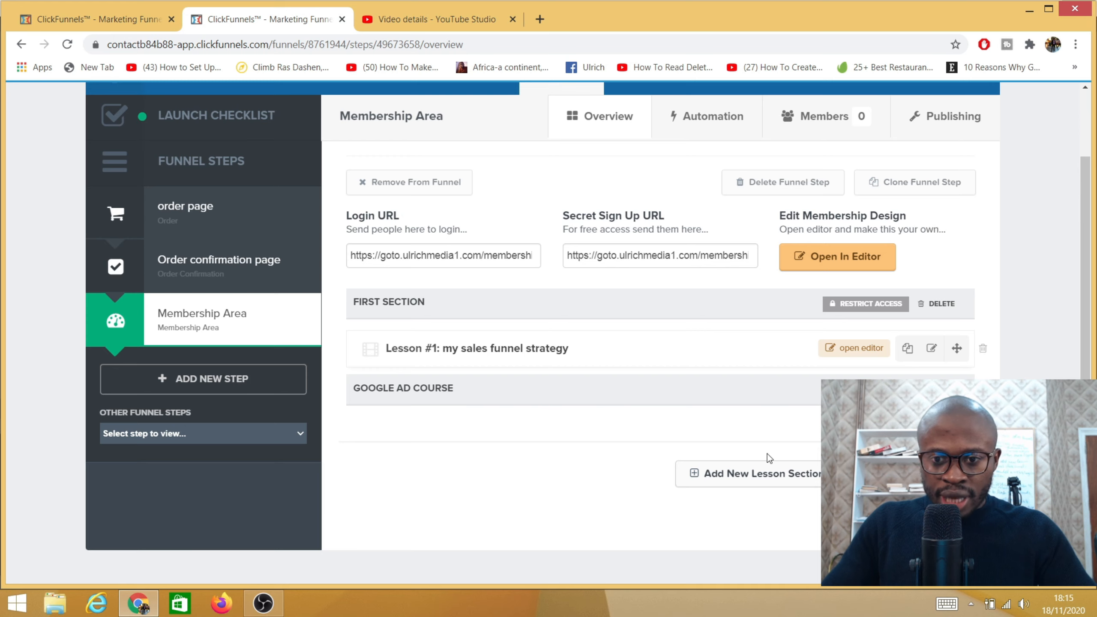
Start a new lesson in the Google ad course section and name it "Google ad details"
left_click(908, 474)
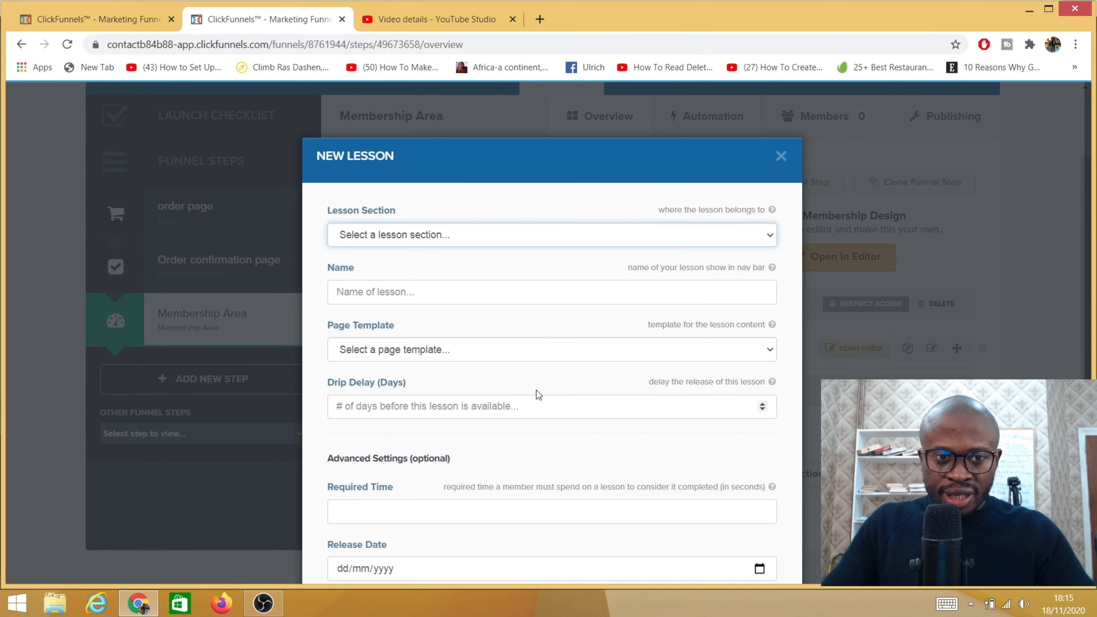
left_click(460, 243)
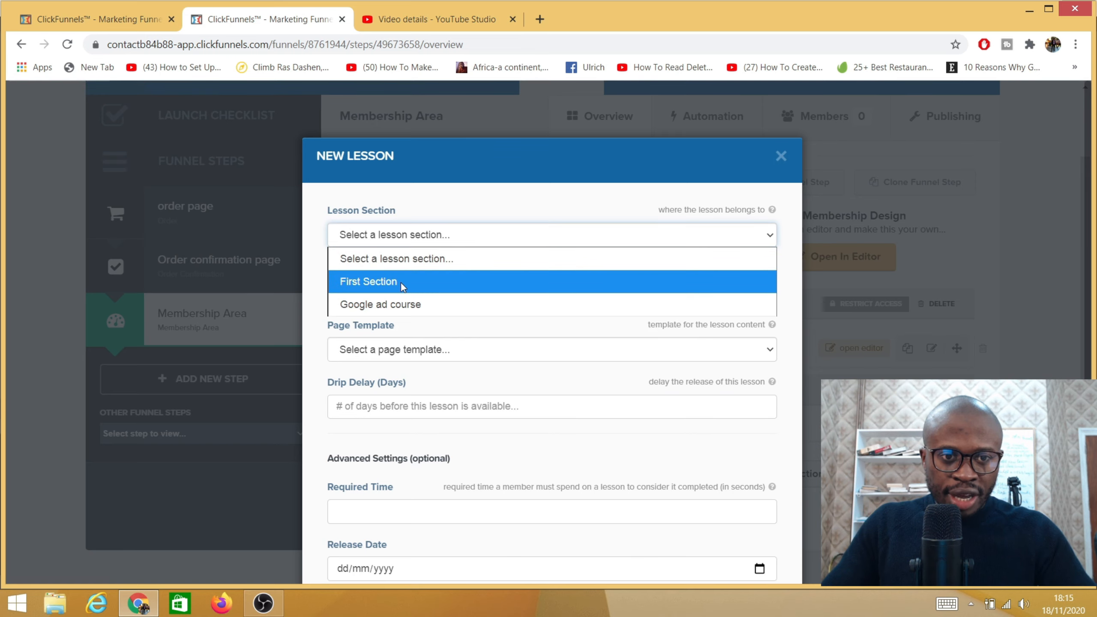
left_click(398, 306)
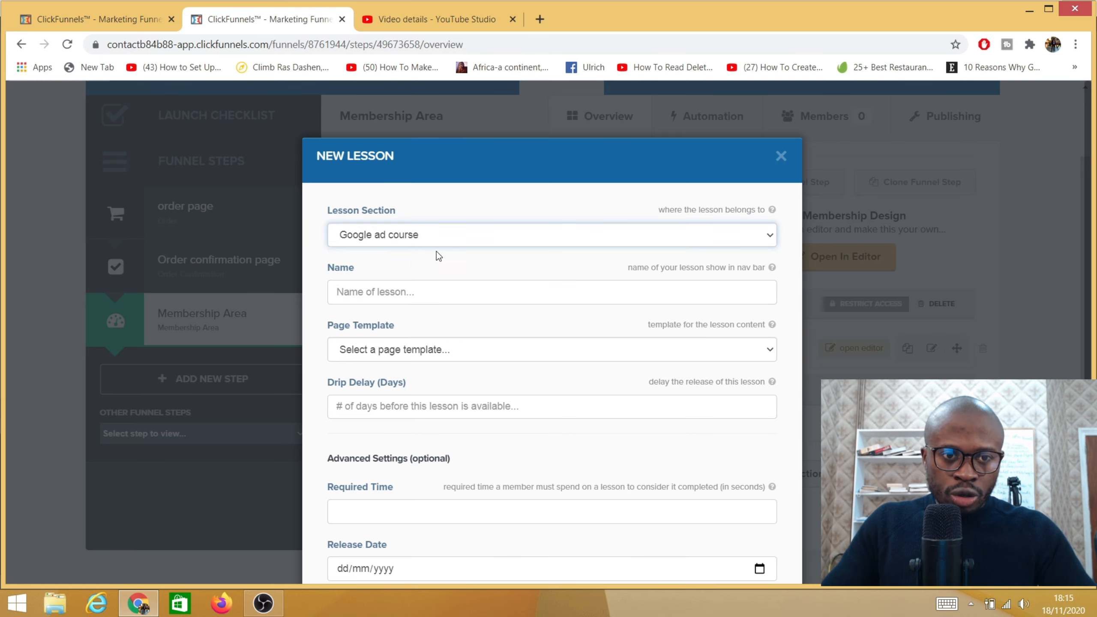
left_click(380, 299)
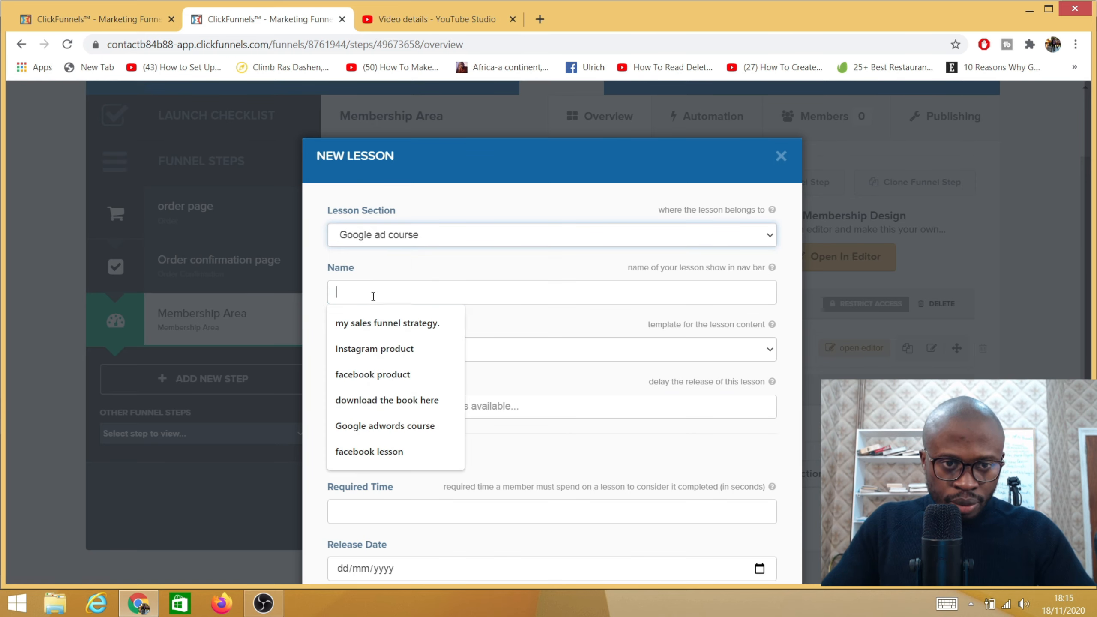
left_click(421, 235)
left_click(421, 235)
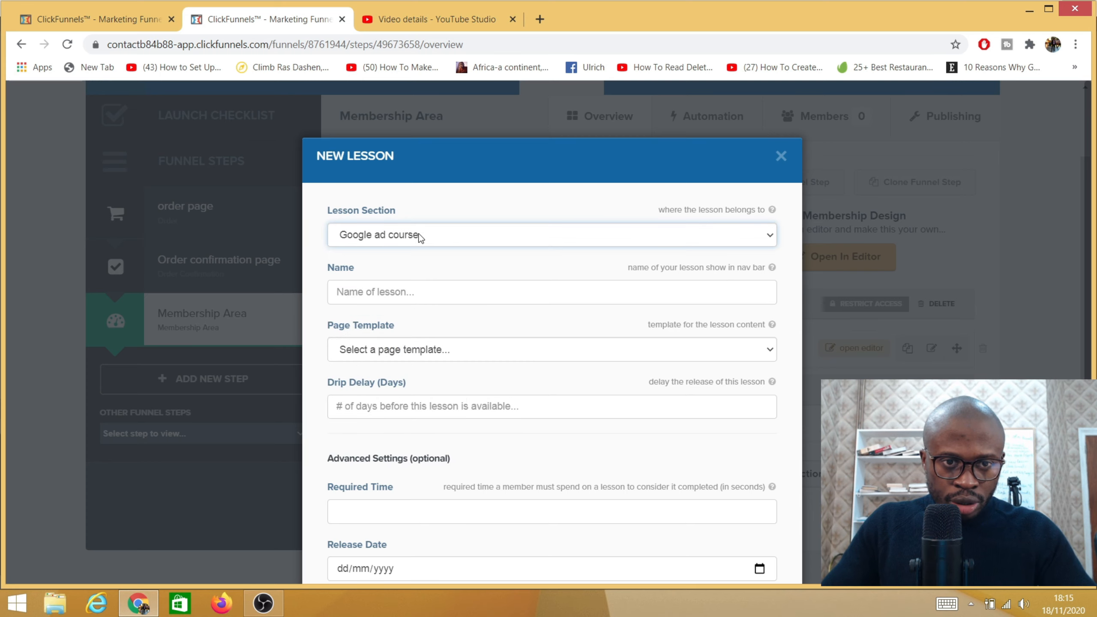
left_click(403, 235)
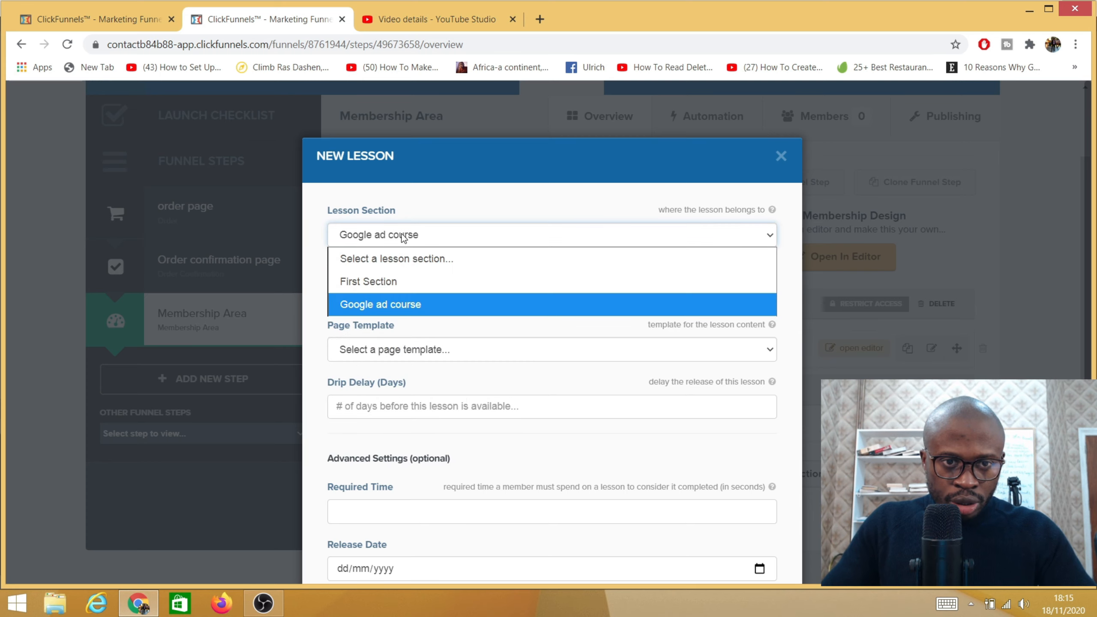
left_click(424, 239)
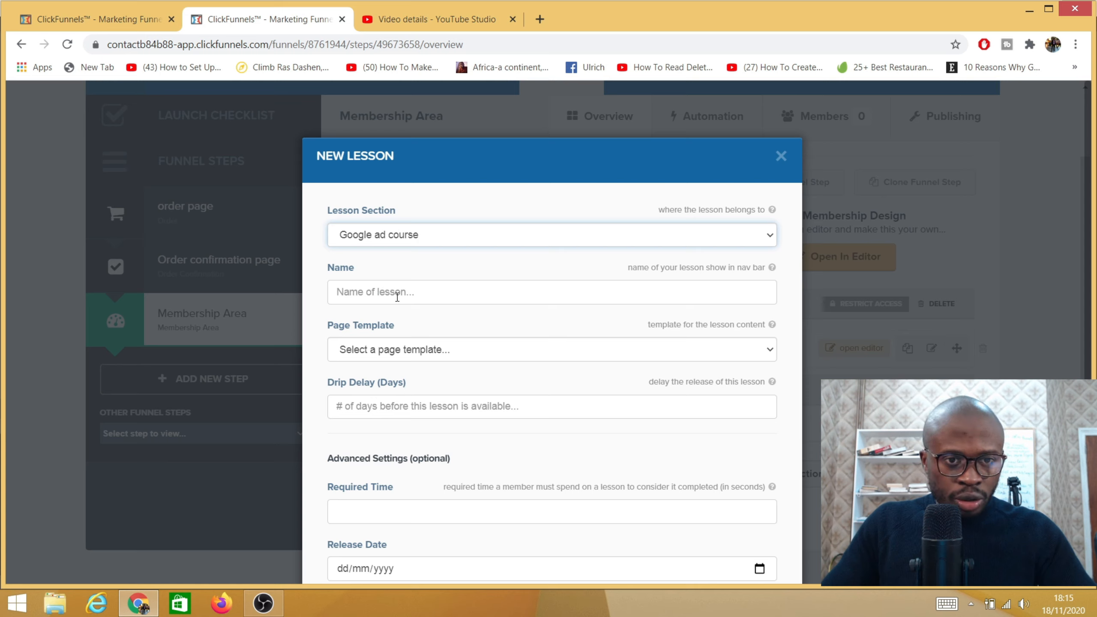
left_click(359, 298)
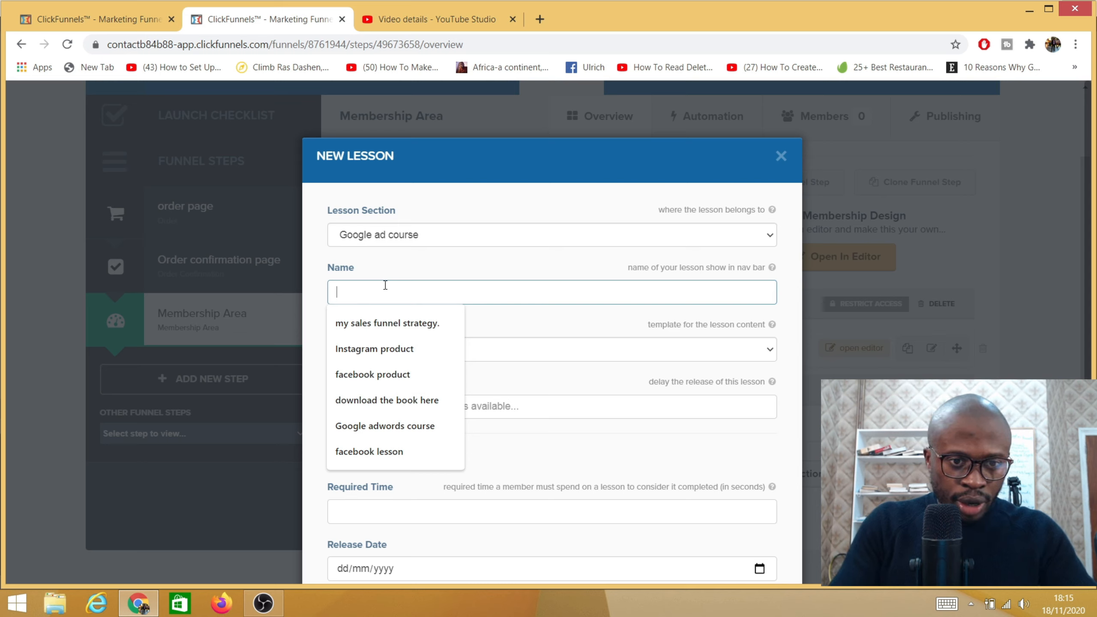
type("Google ad details")
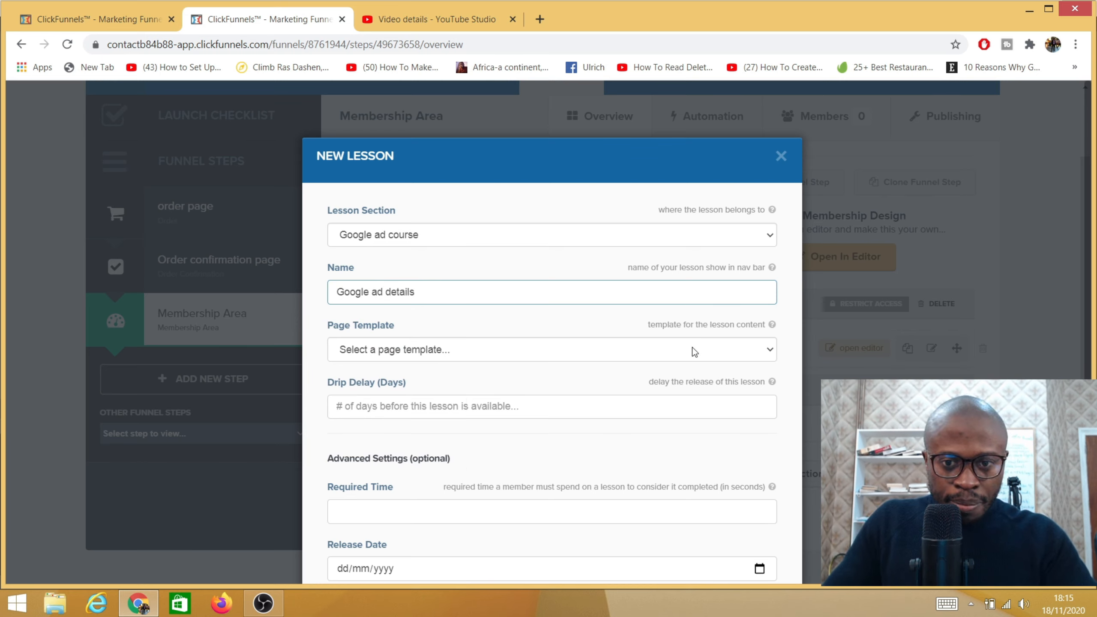
Assign the Video Lesson page template to the new lesson and set its drip delay to 0 days
left_click(719, 352)
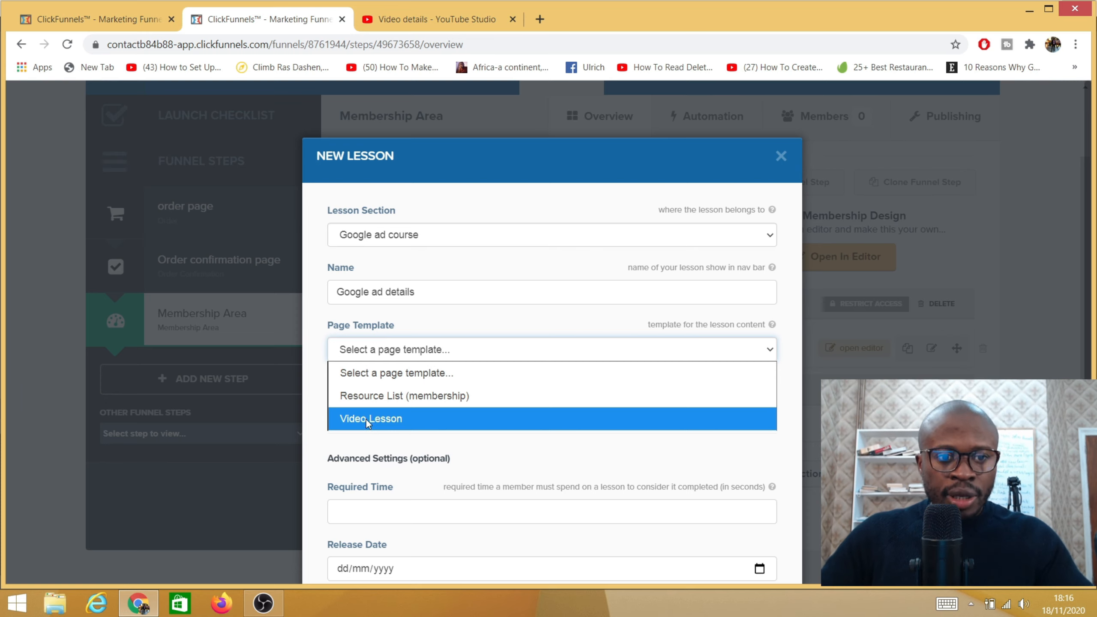
left_click(363, 418)
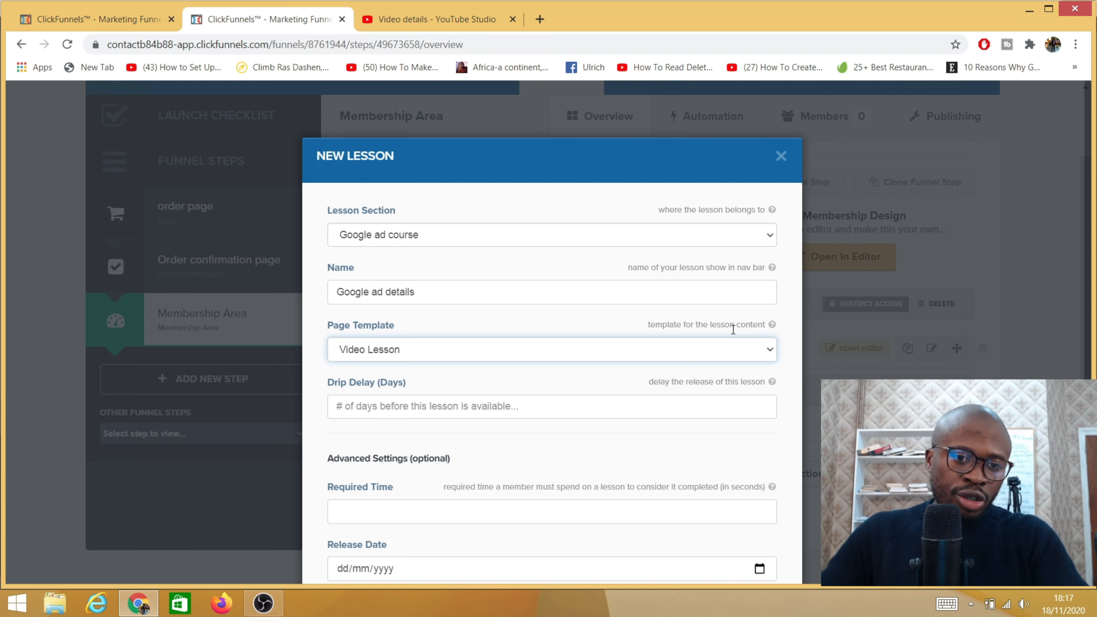
left_click(765, 409)
left_click(765, 409)
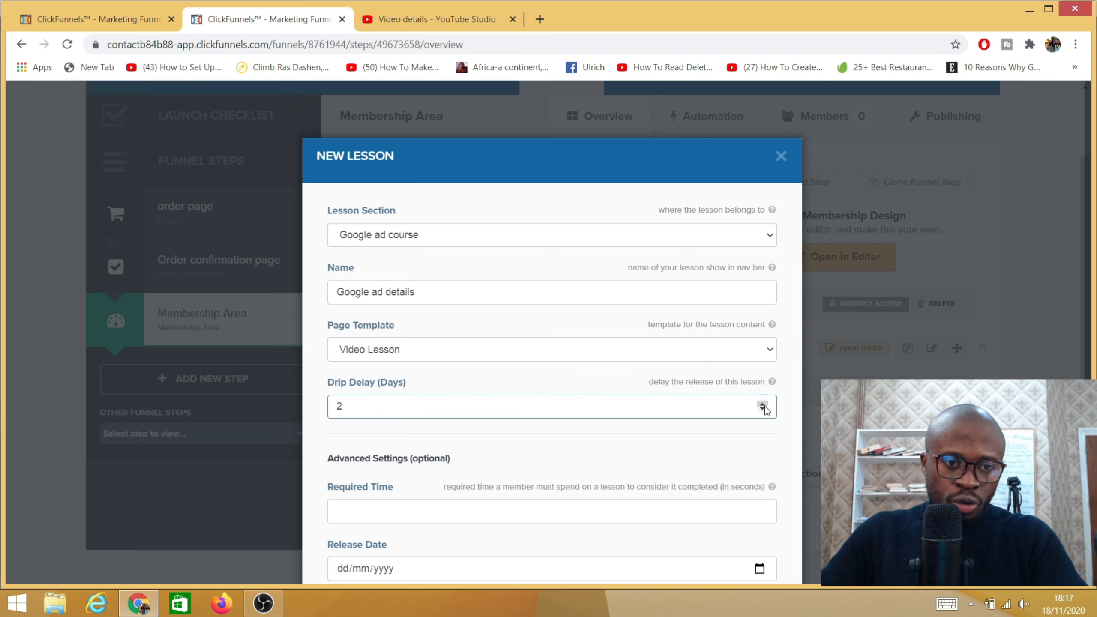
left_click(762, 411)
left_click(762, 410)
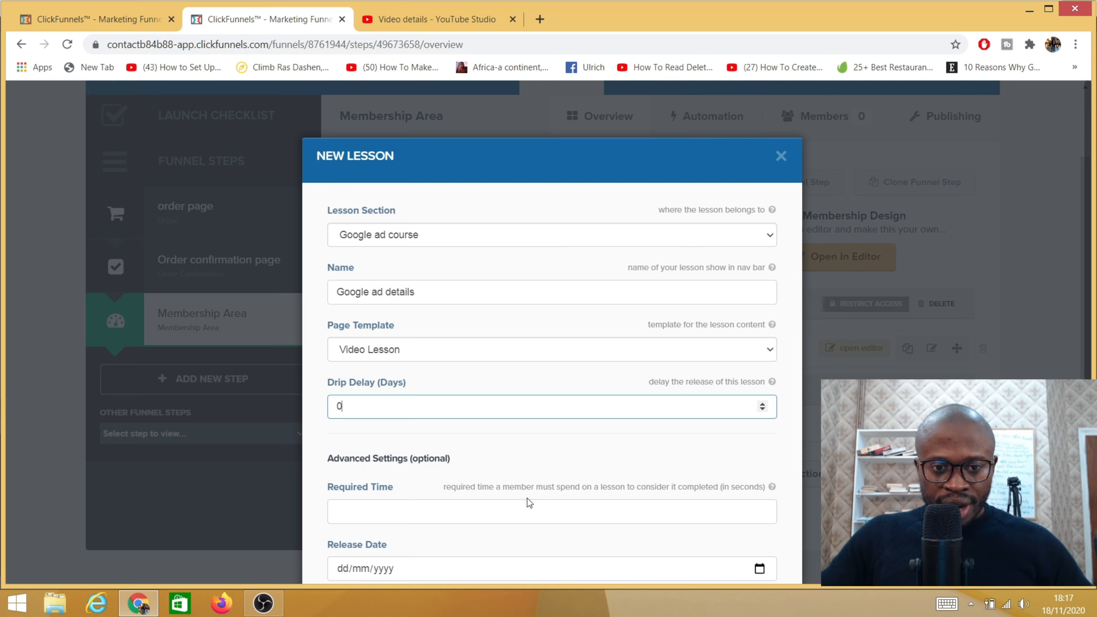
Set the new lesson's required time to 0 seconds and create the lesson
left_click(762, 510)
left_click(763, 510)
left_click(763, 510)
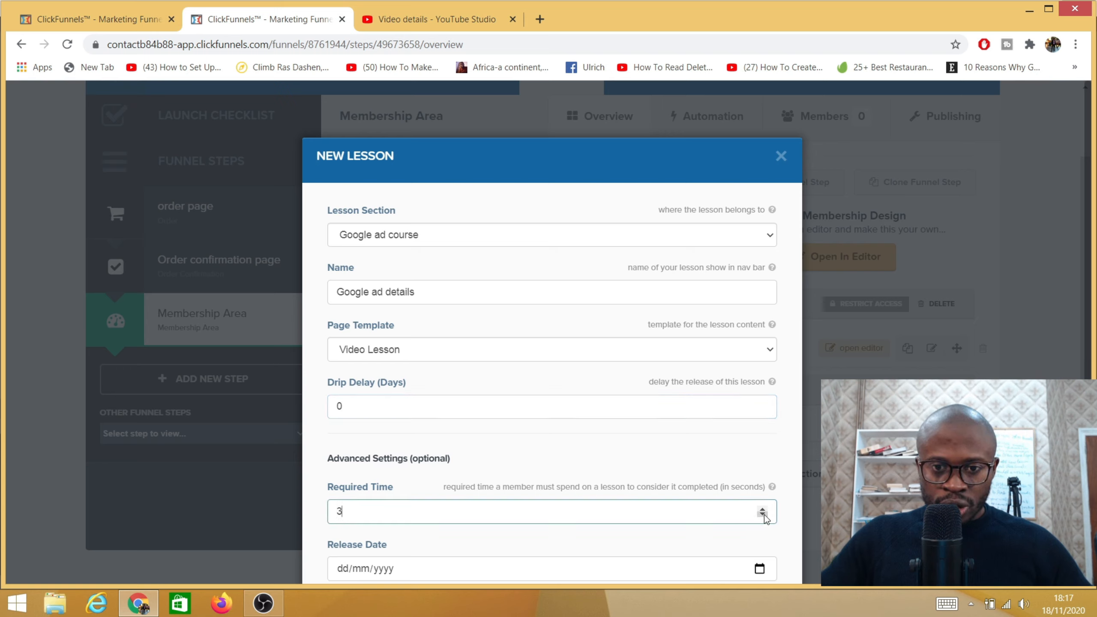
left_click(763, 515)
left_click(762, 514)
left_click(762, 515)
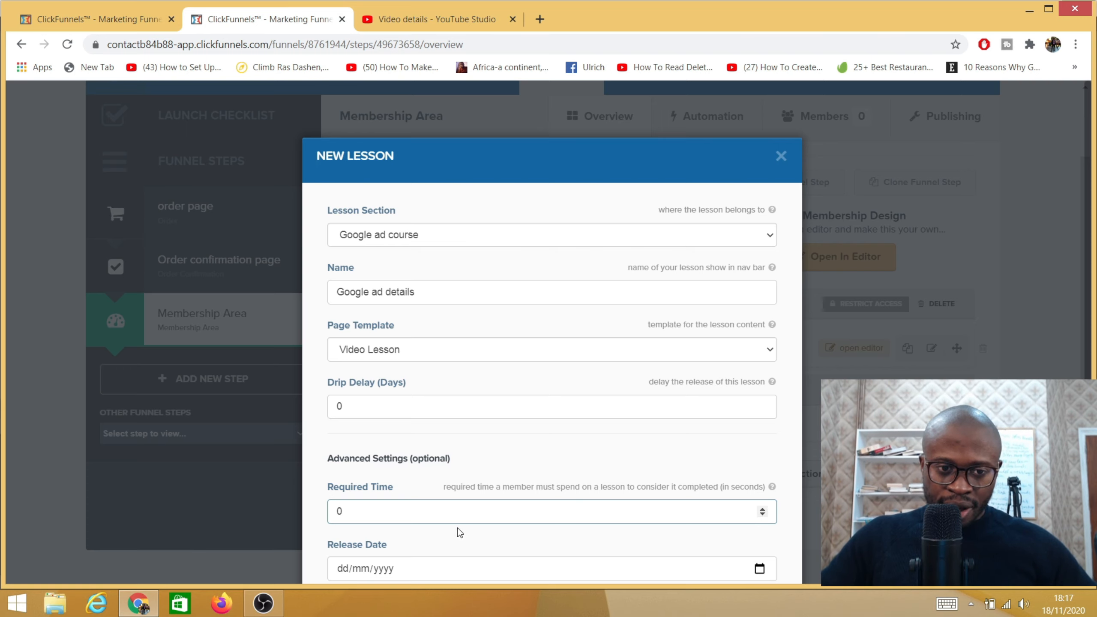
scroll(441, 507, "down", 1)
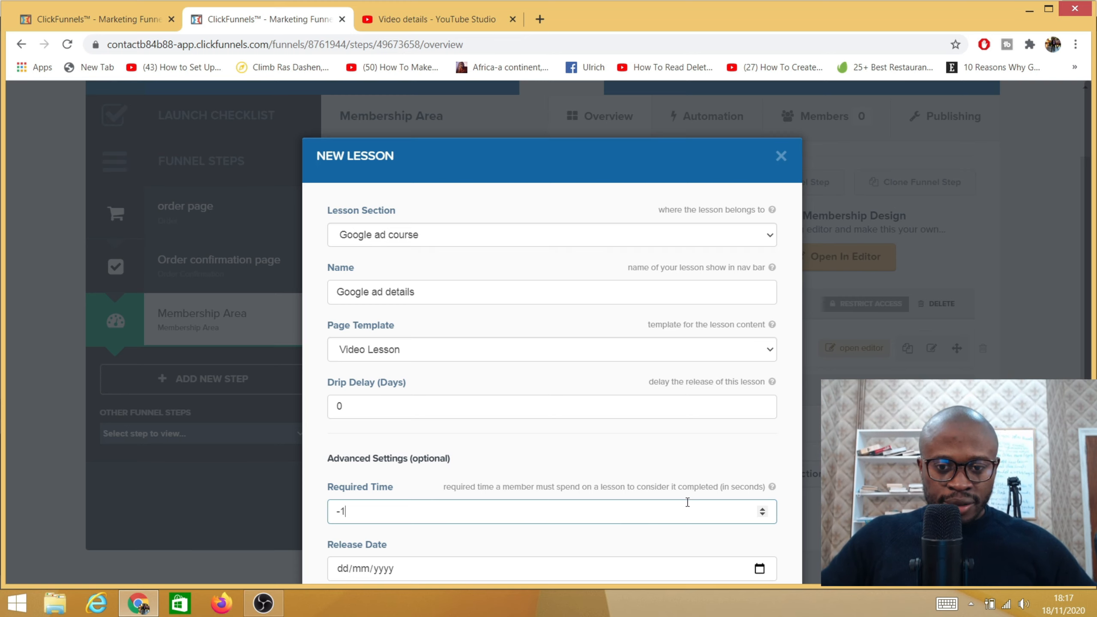
left_click(762, 514)
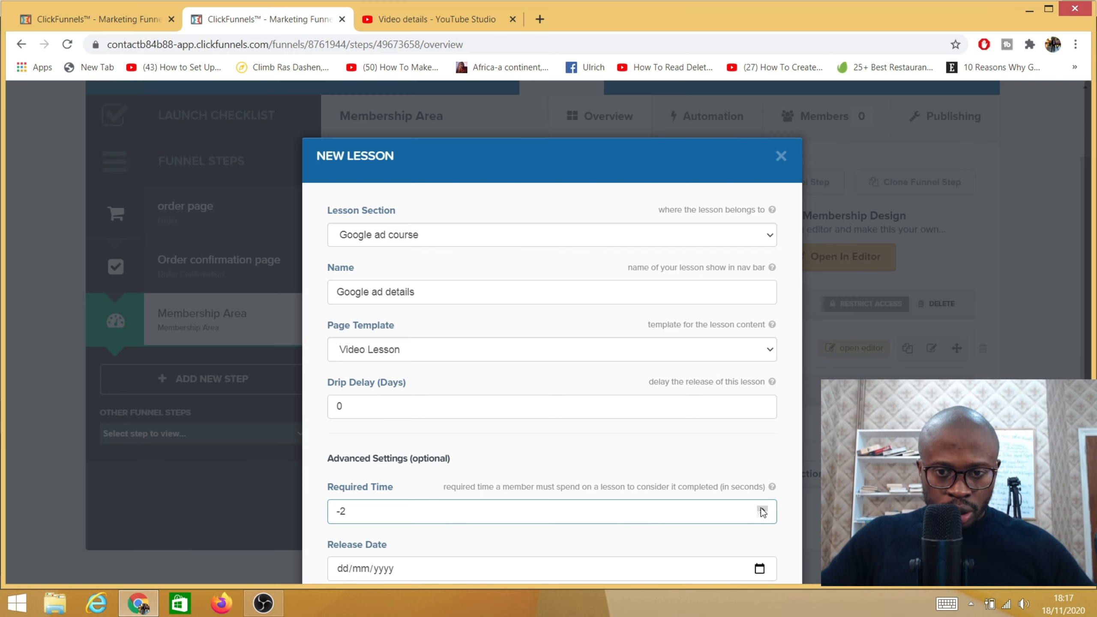
double_click(762, 509)
scroll(572, 541, "down", 3)
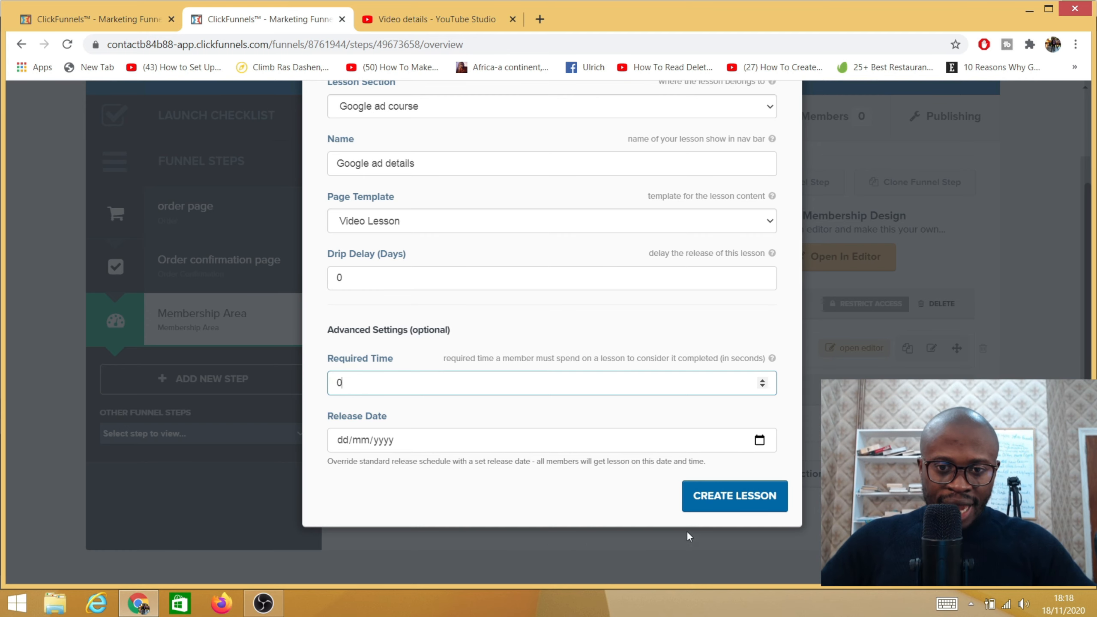
left_click(730, 501)
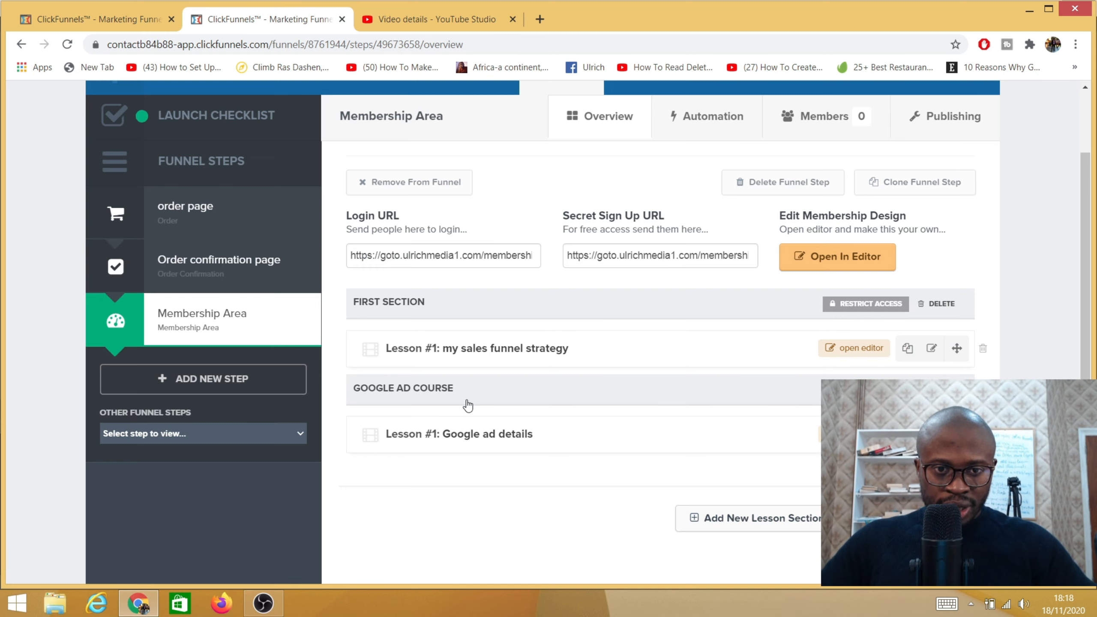
Open the Google ad details lesson in the editor and set its video element's type to YouTube
scroll(538, 478, "down", 2)
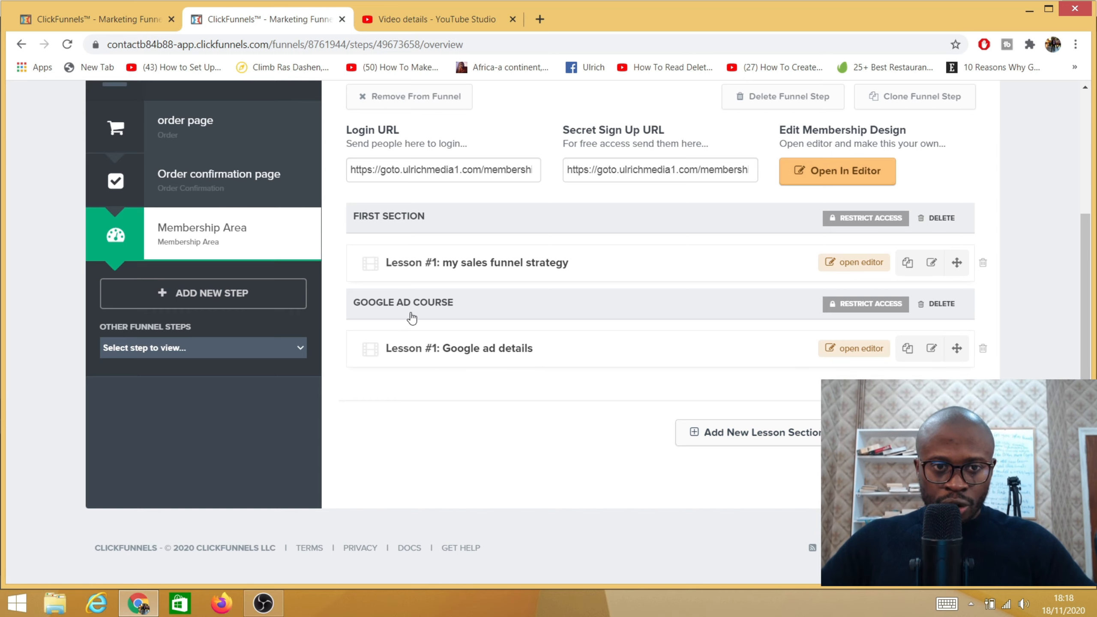
left_click(848, 356)
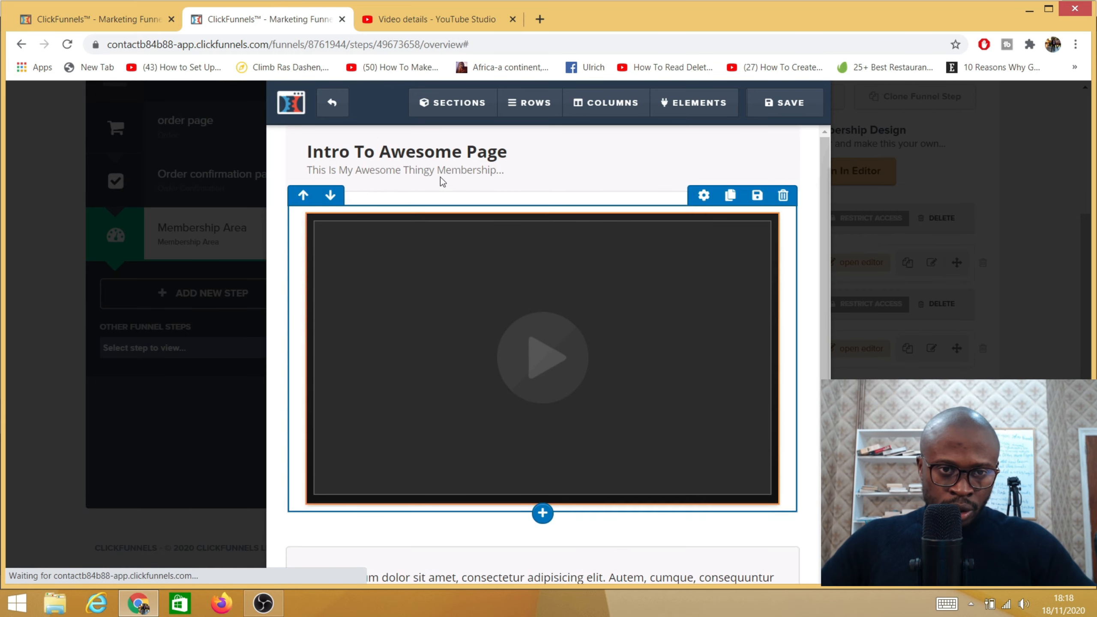
left_click(418, 173)
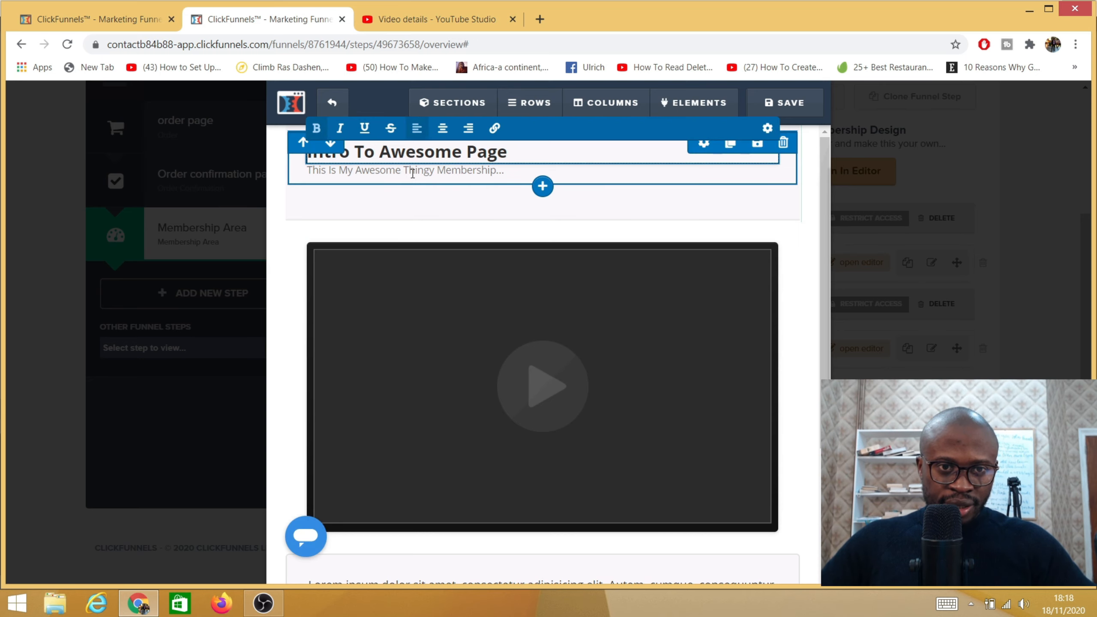
left_click(510, 151)
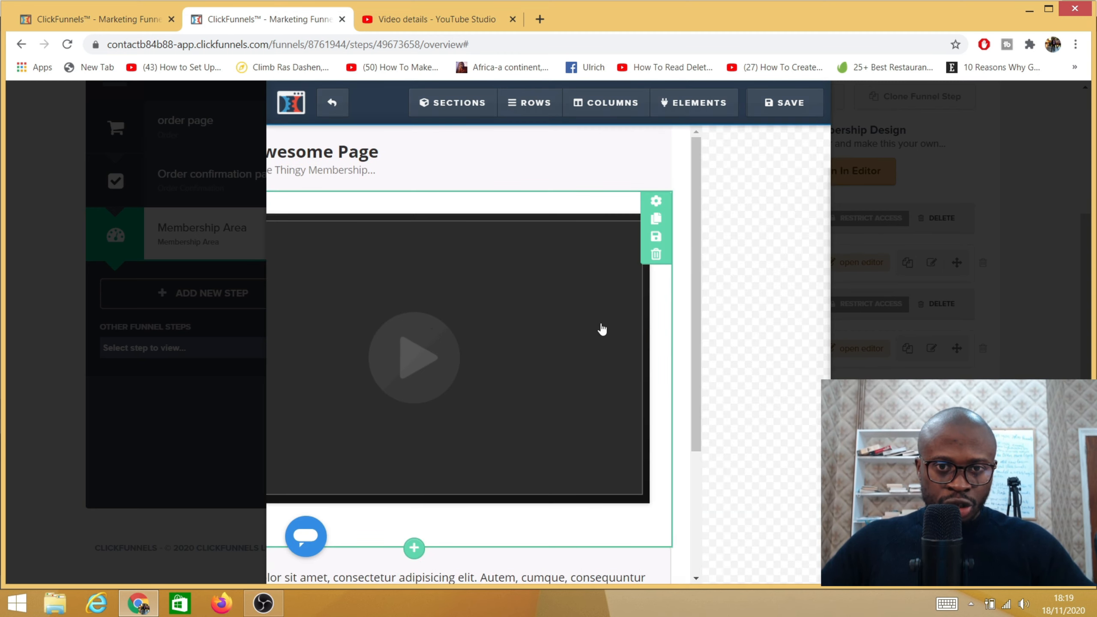
left_click(558, 330)
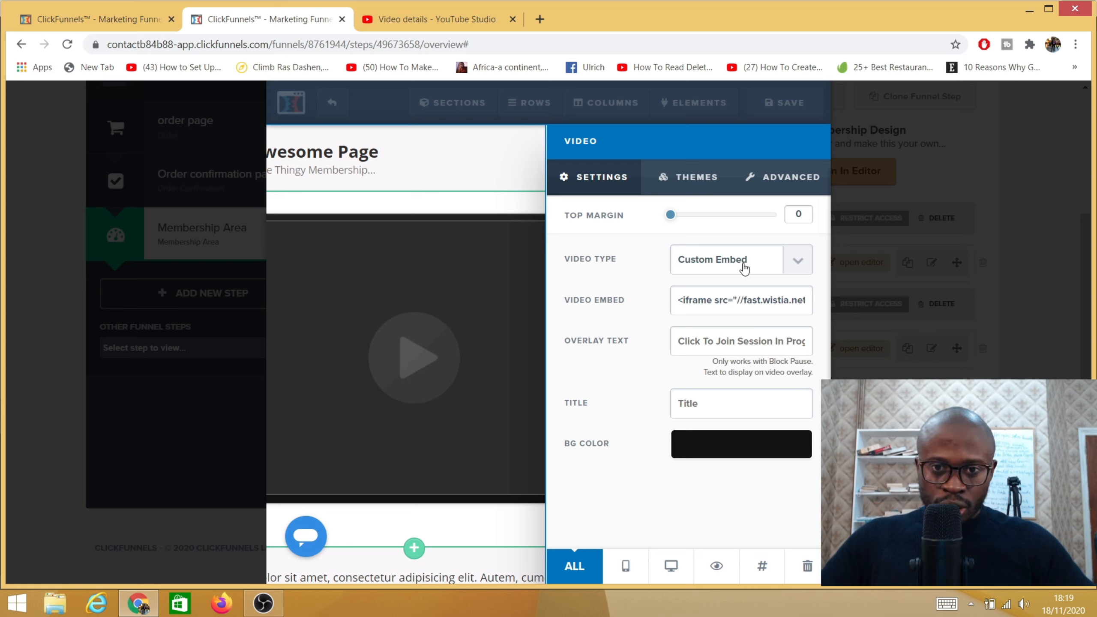
left_click(798, 269)
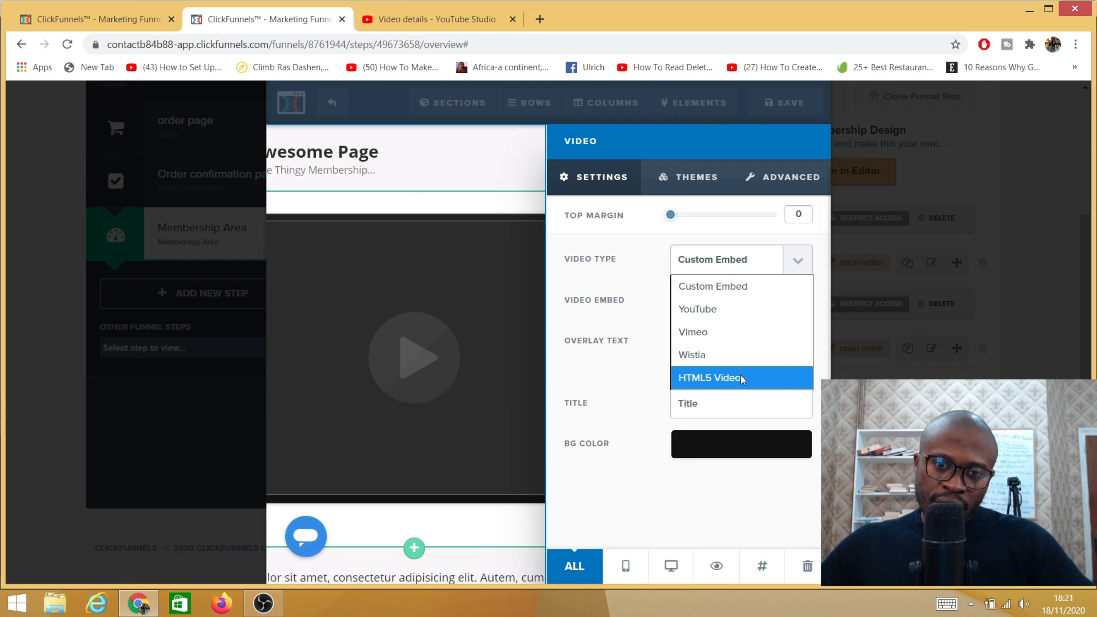
left_click(710, 309)
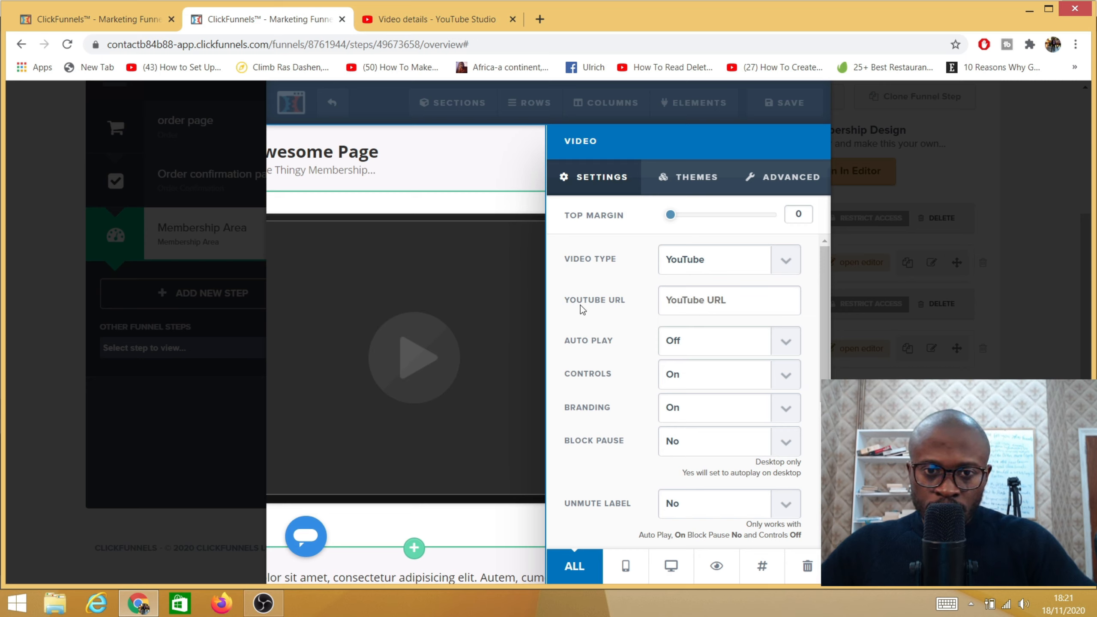
Switch to YouTube Studio and copy the video link of the one time offer video
left_click(714, 301)
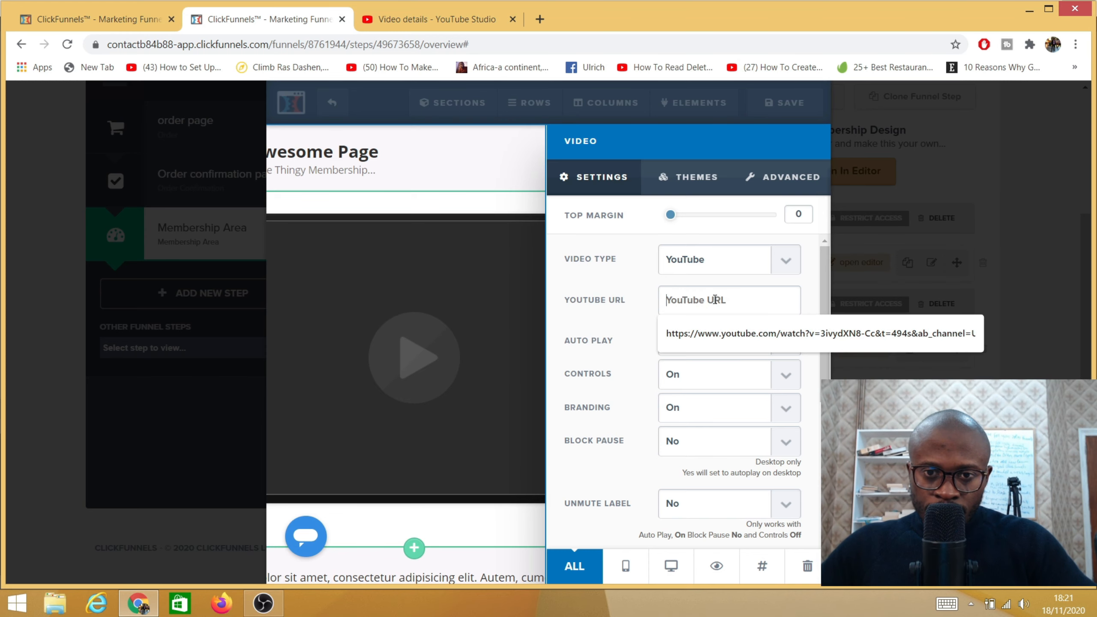
left_click(429, 20)
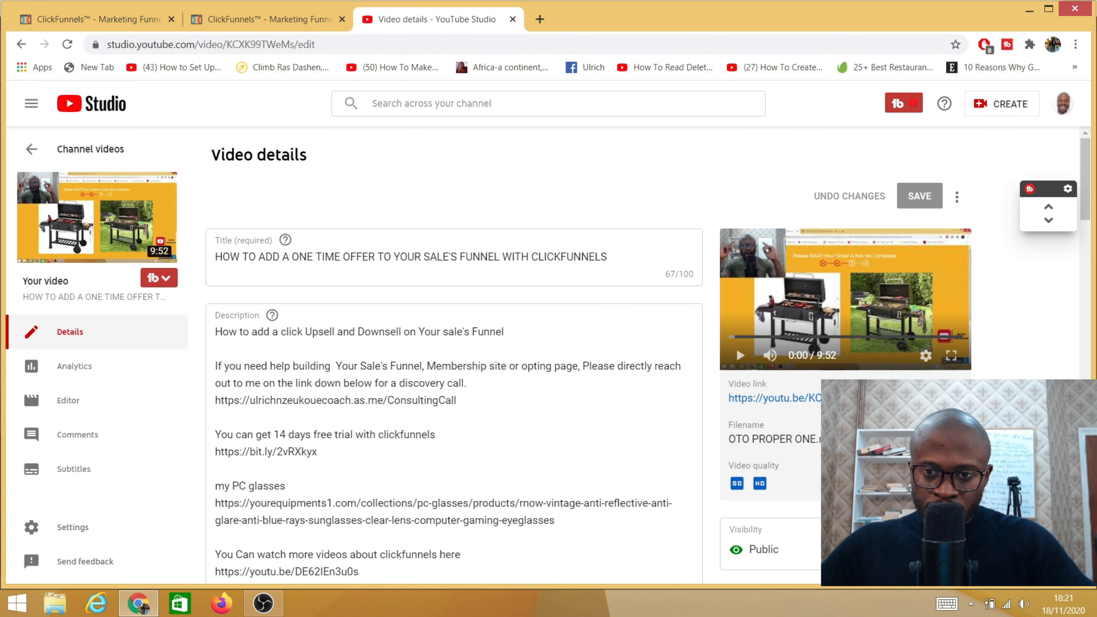
left_click(907, 545)
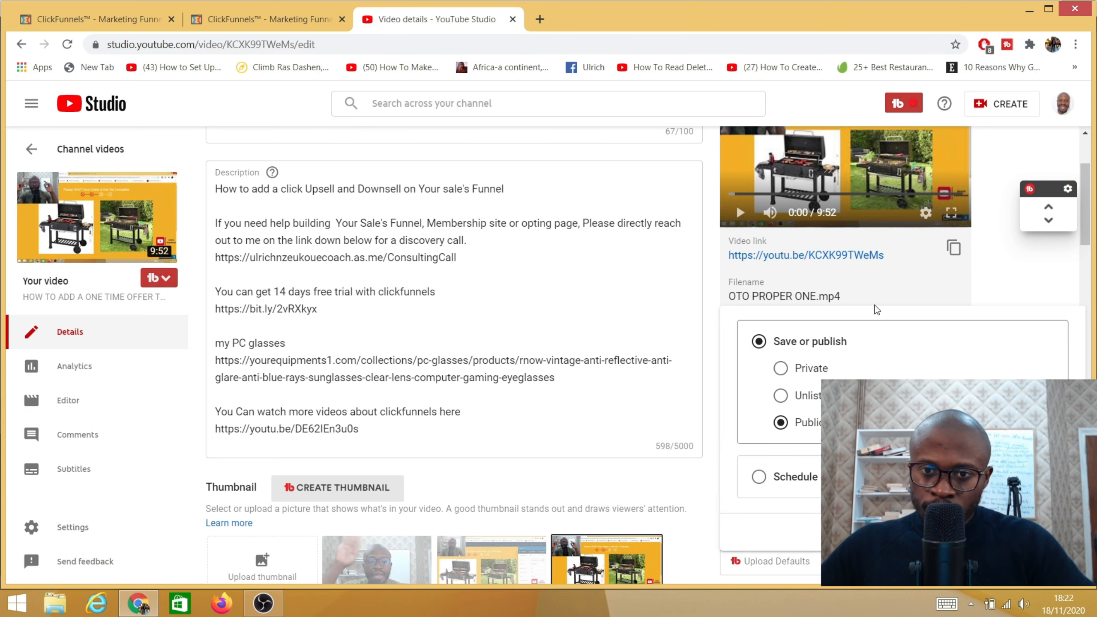
left_click(954, 248)
left_click(268, 19)
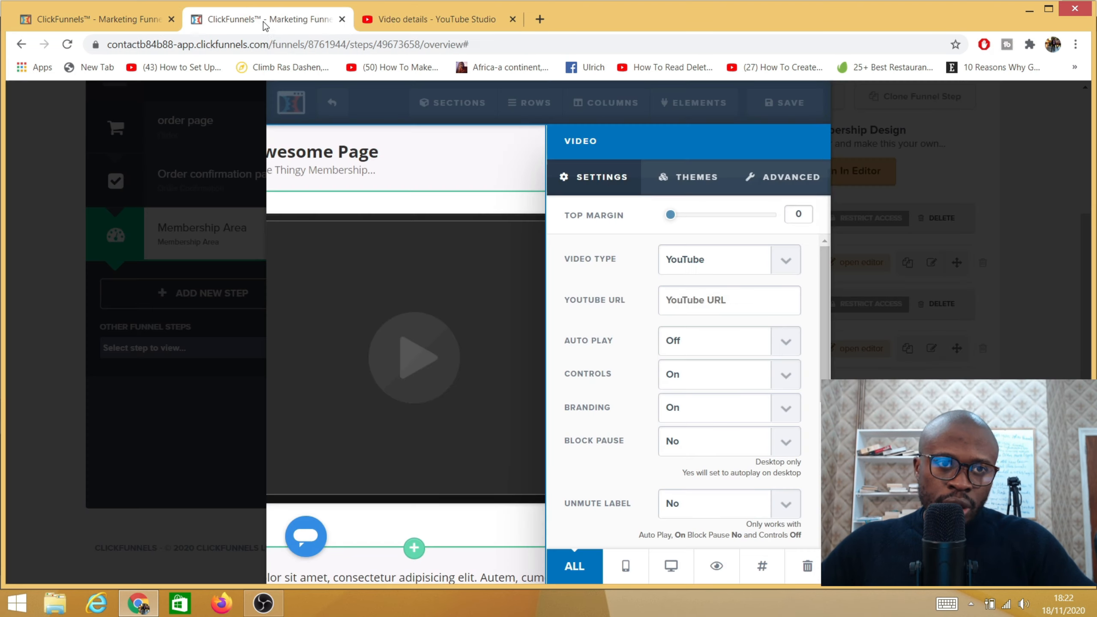
left_click(691, 303)
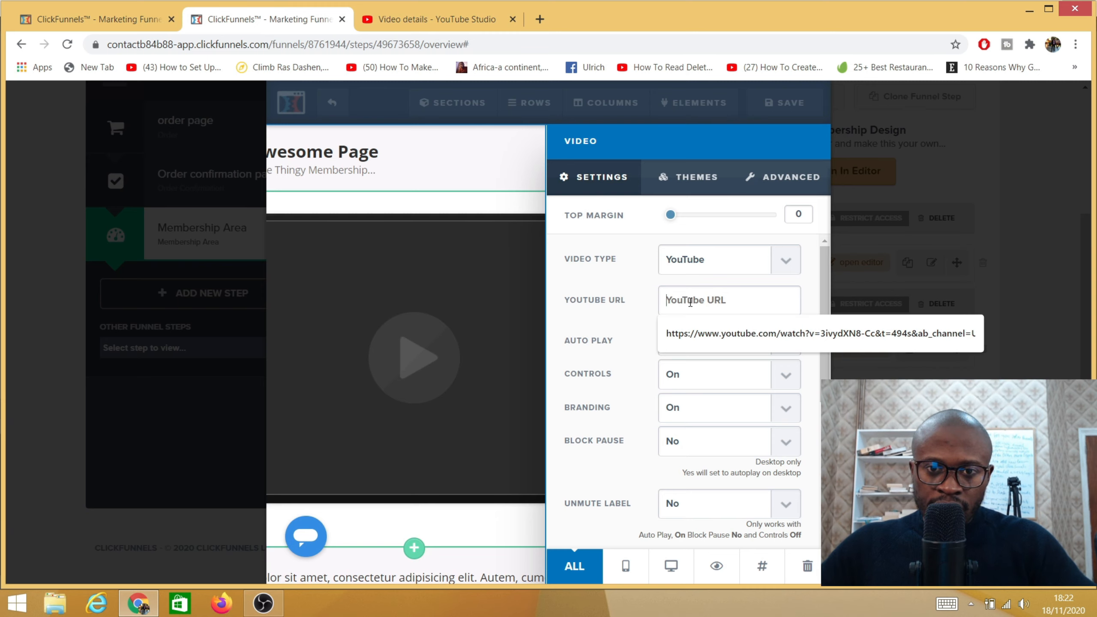
right_click(687, 301)
left_click(722, 383)
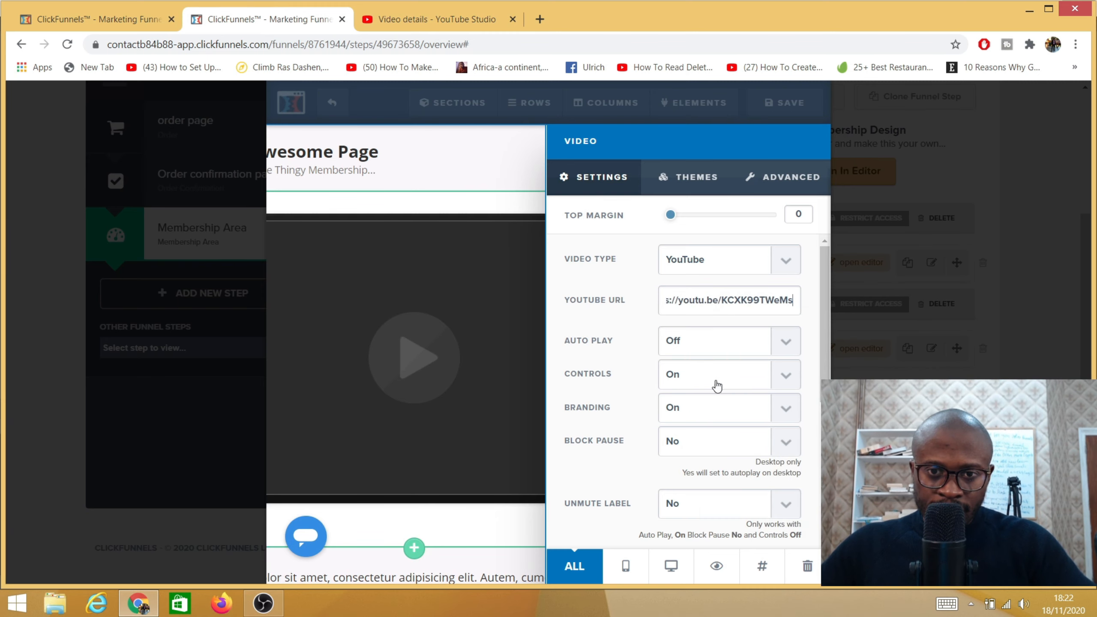
scroll(631, 452, "down", 3)
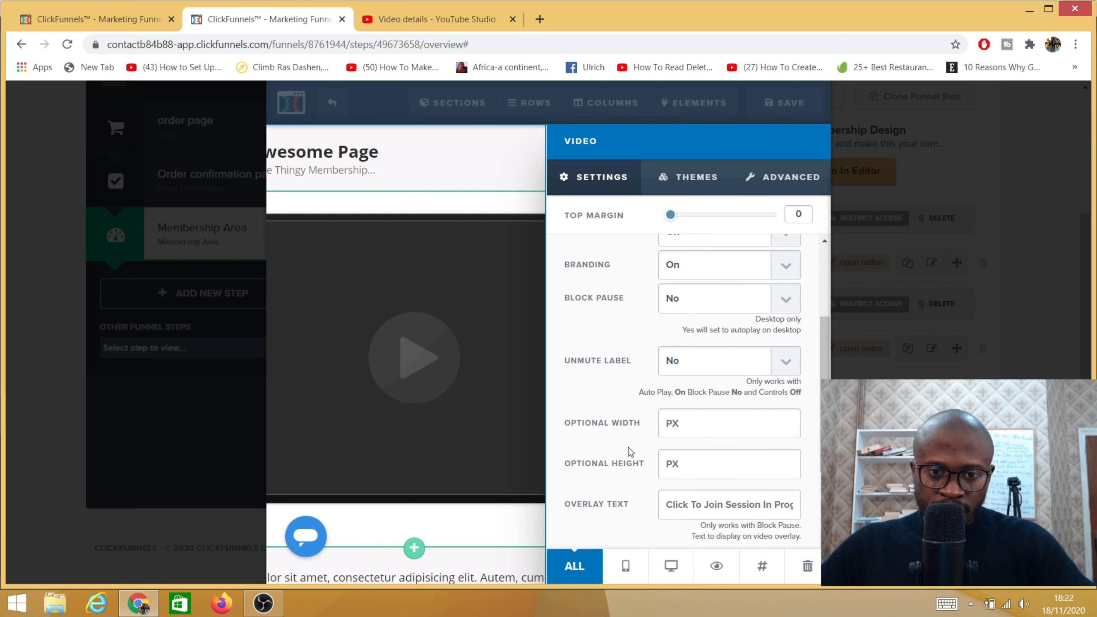
scroll(679, 410, "up", 3)
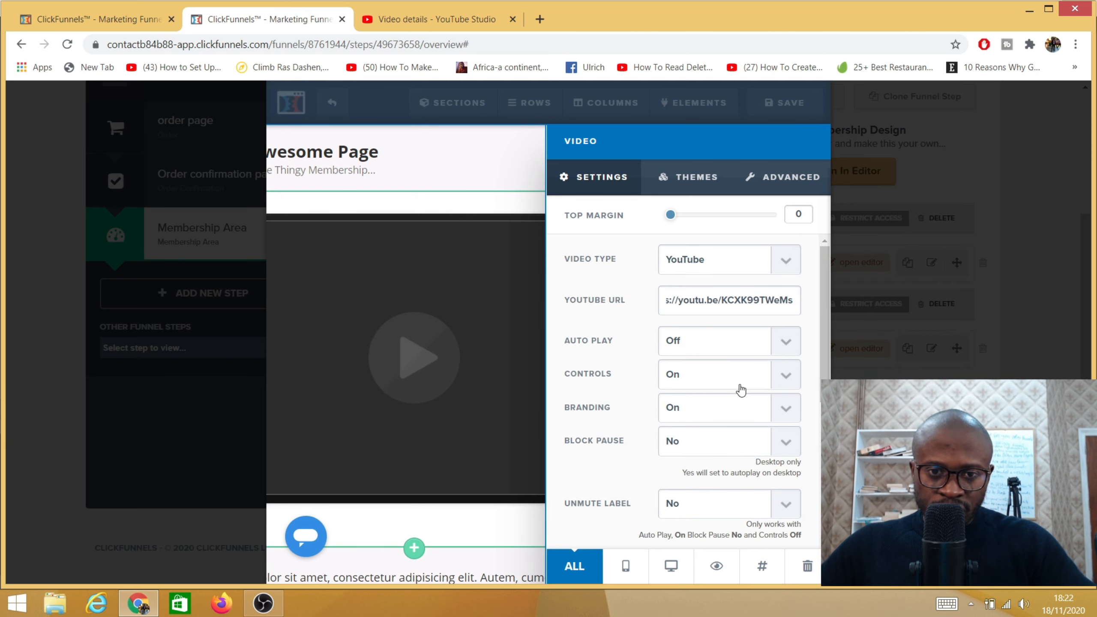
scroll(695, 407, "down", 3)
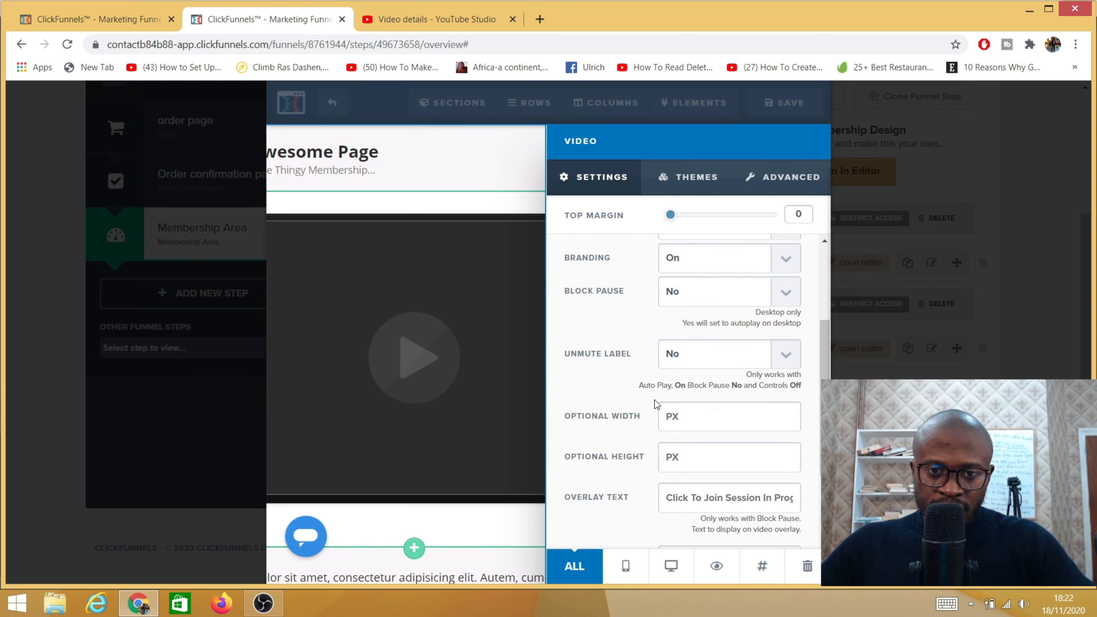
scroll(661, 405, "down", 3)
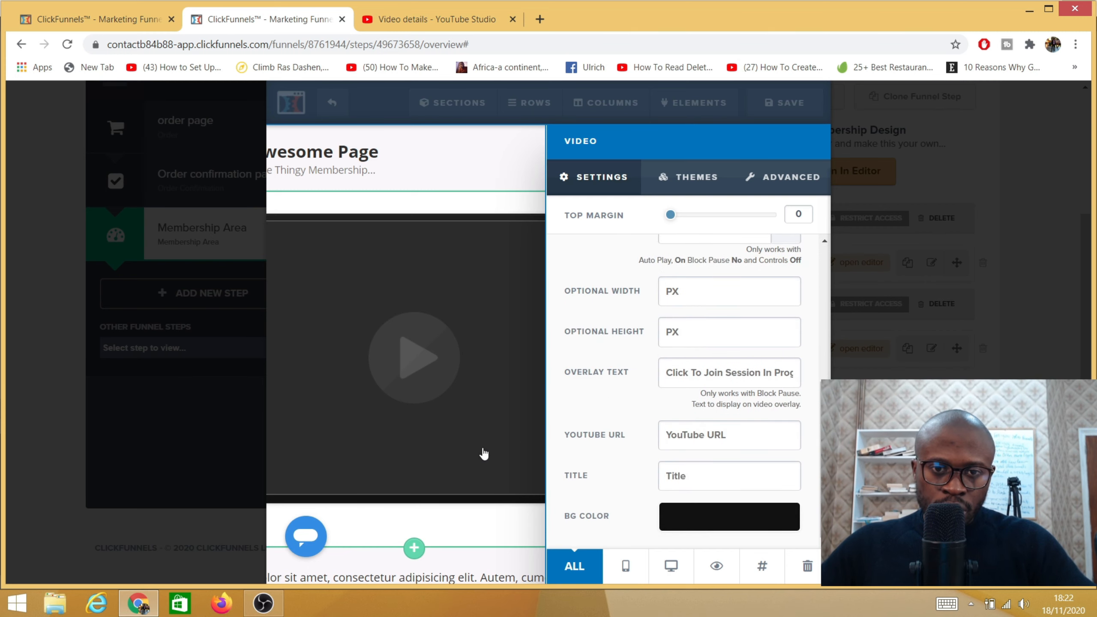
left_click(466, 389)
Review the lesson page down to its download resources, then save it and exit the editor
scroll(540, 303, "down", 5)
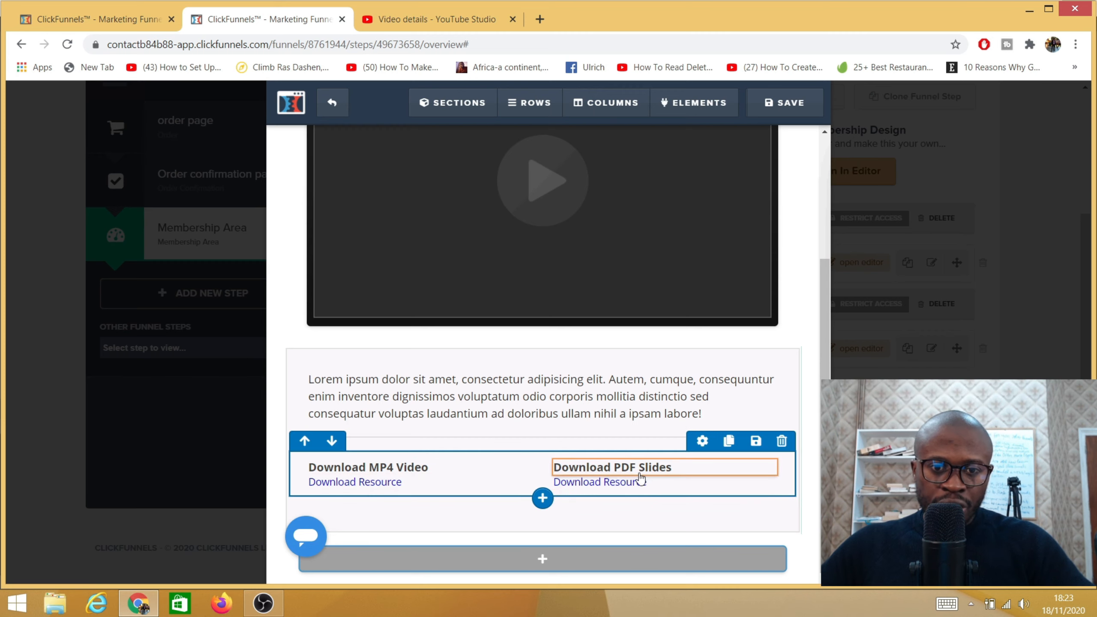
scroll(636, 439, "up", 1)
scroll(636, 439, "up", 4)
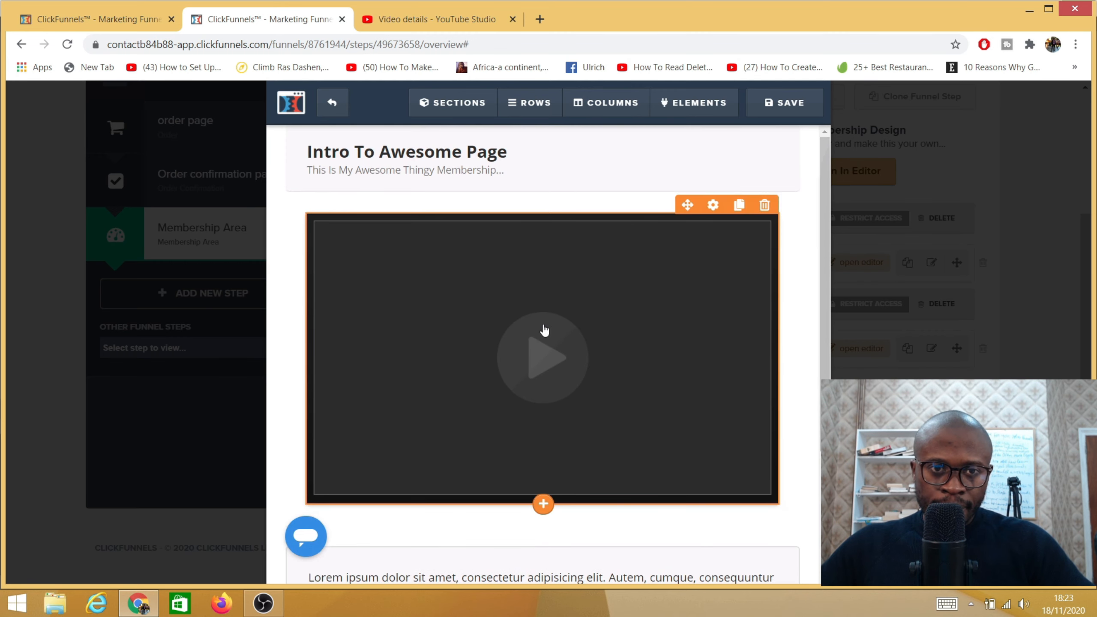
scroll(557, 432, "down", 3)
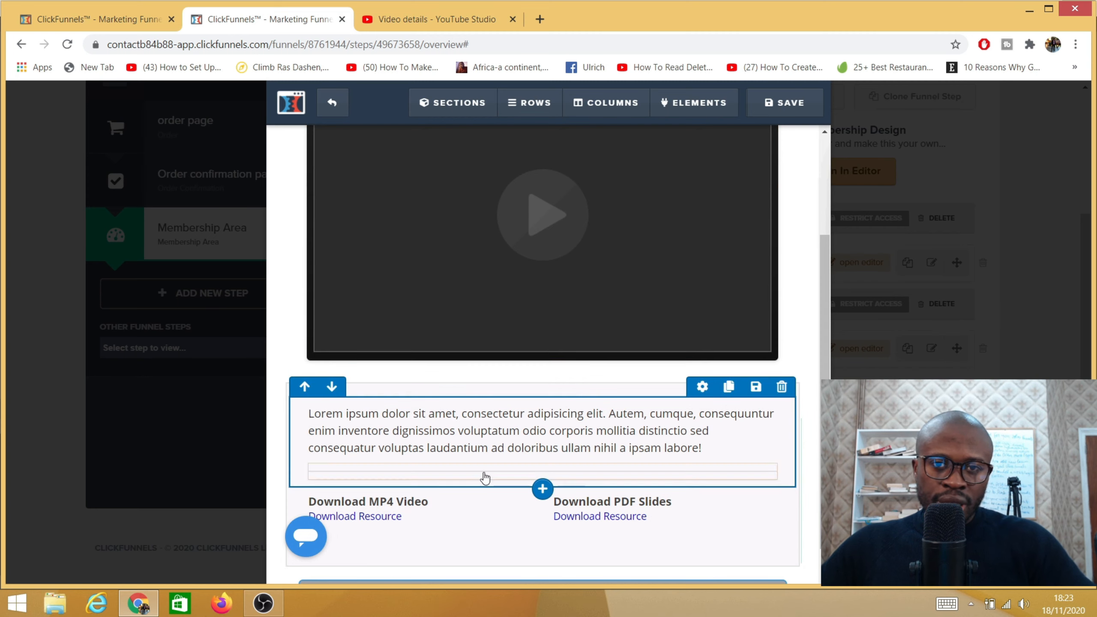
scroll(493, 466, "up", 3)
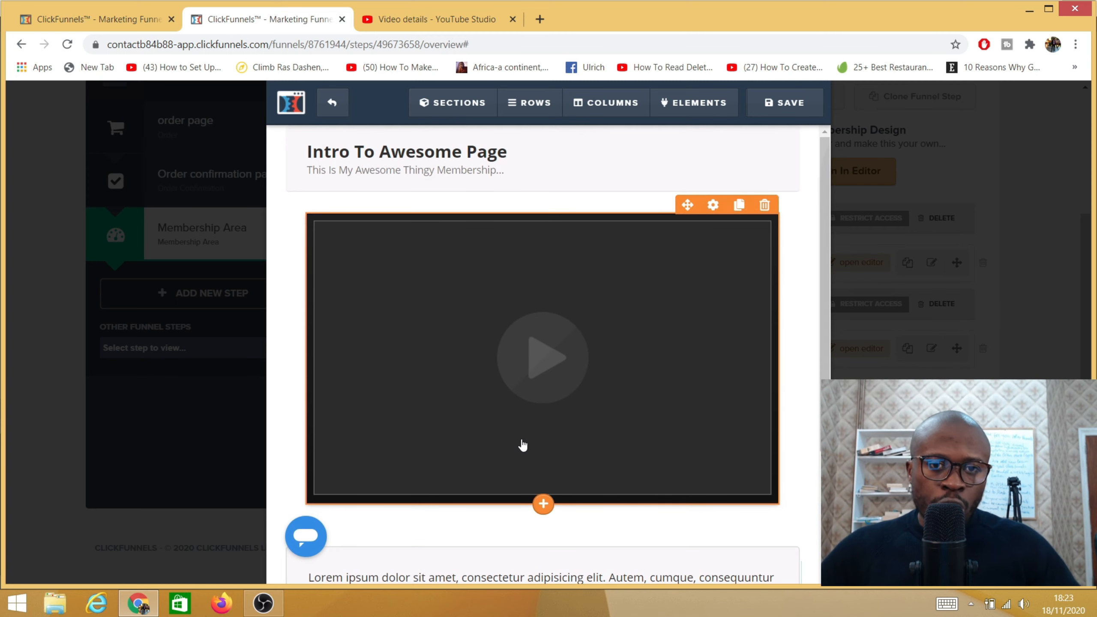
left_click(791, 108)
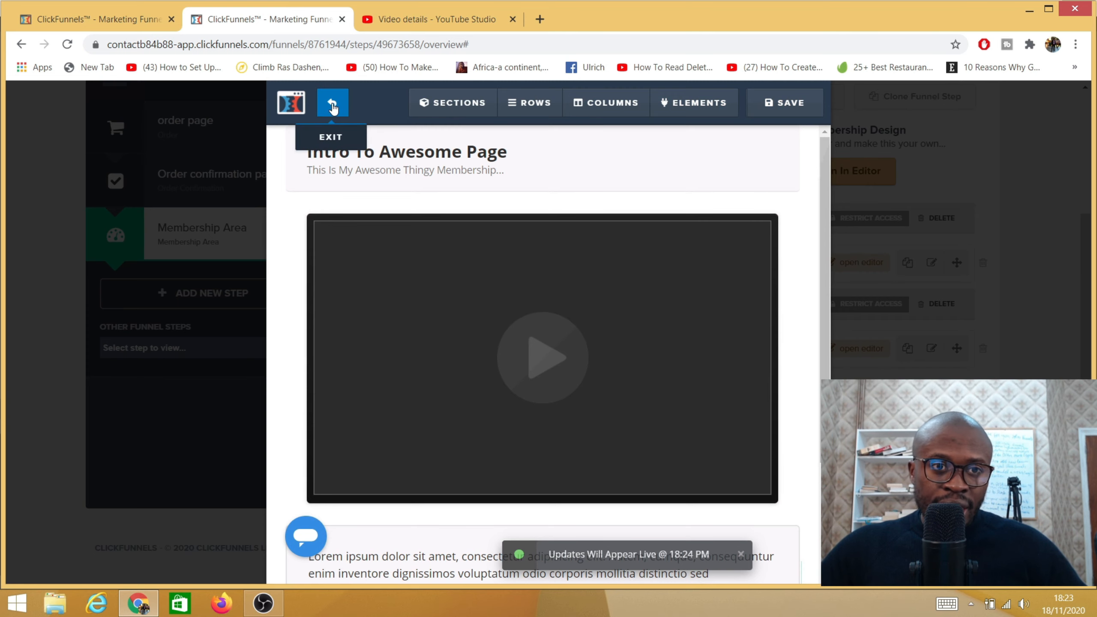
left_click(332, 108)
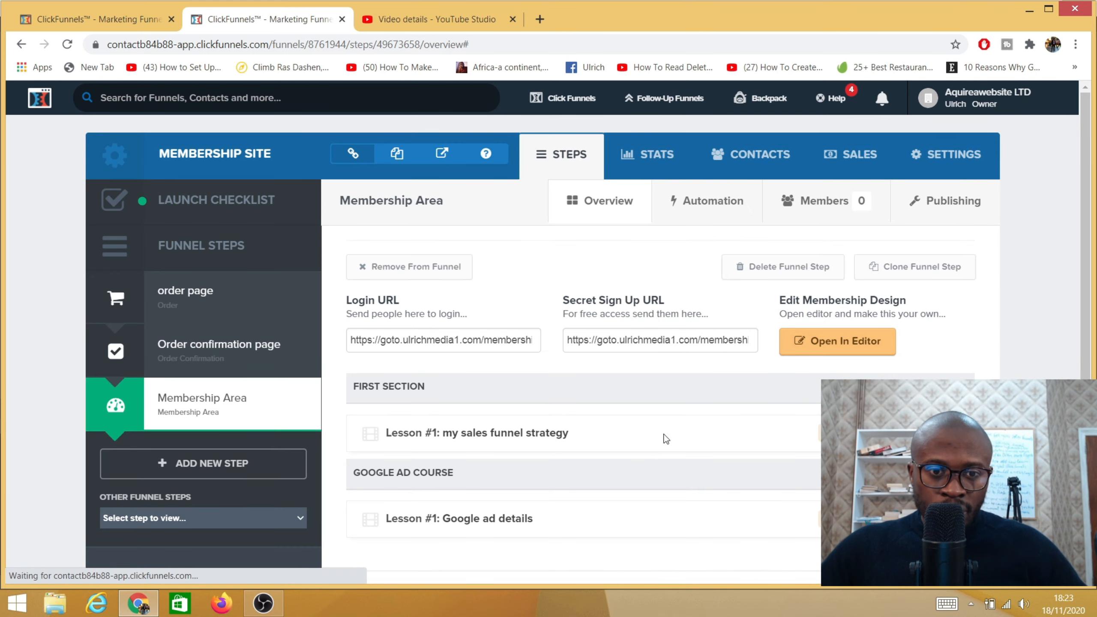
Start a new lesson in the Google ad course section and name it "useful pdf files"
scroll(683, 489, "down", 3)
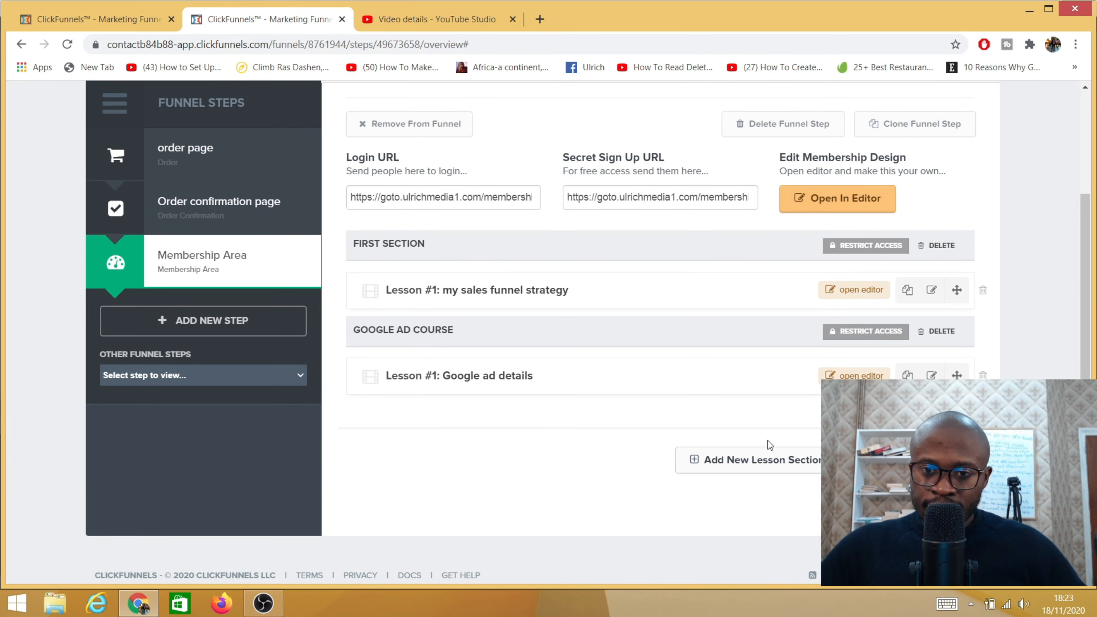
left_click(912, 461)
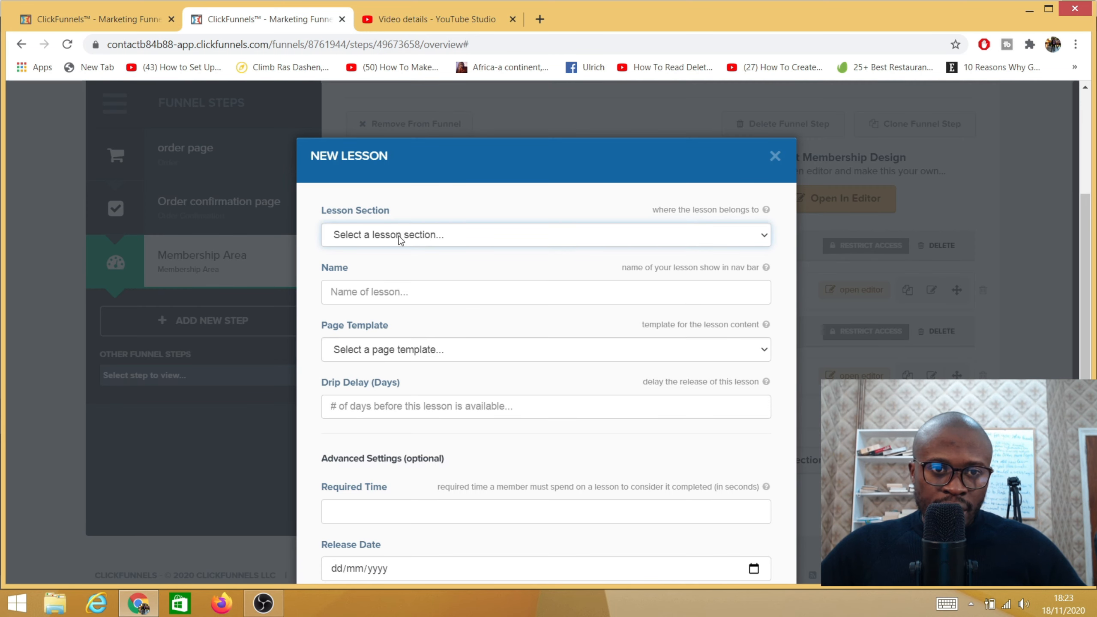
left_click(417, 238)
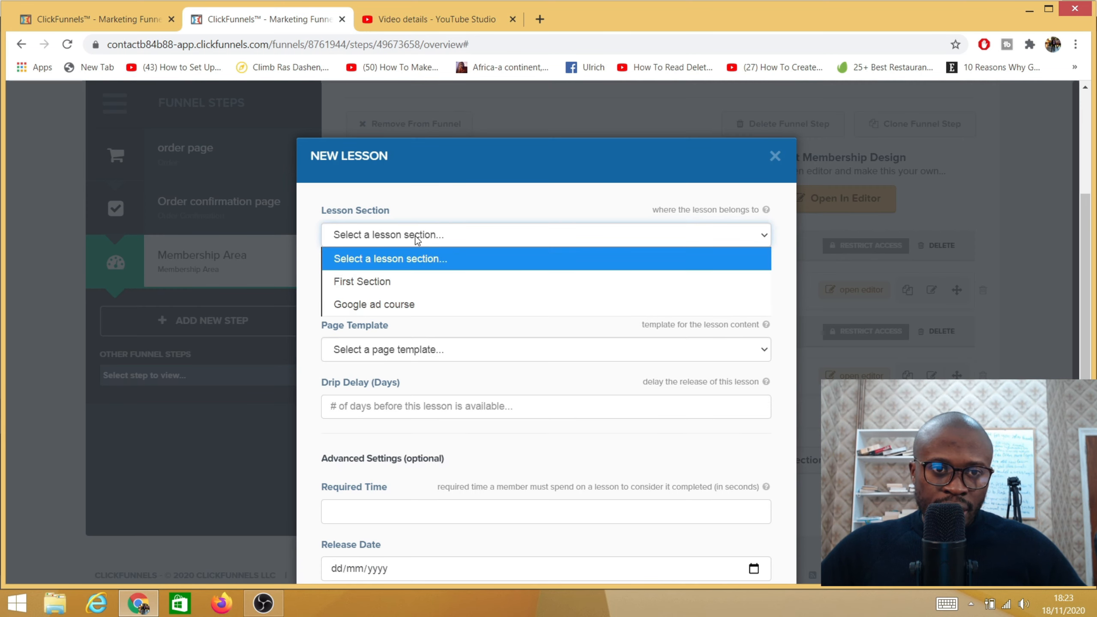
left_click(372, 305)
left_click(375, 297)
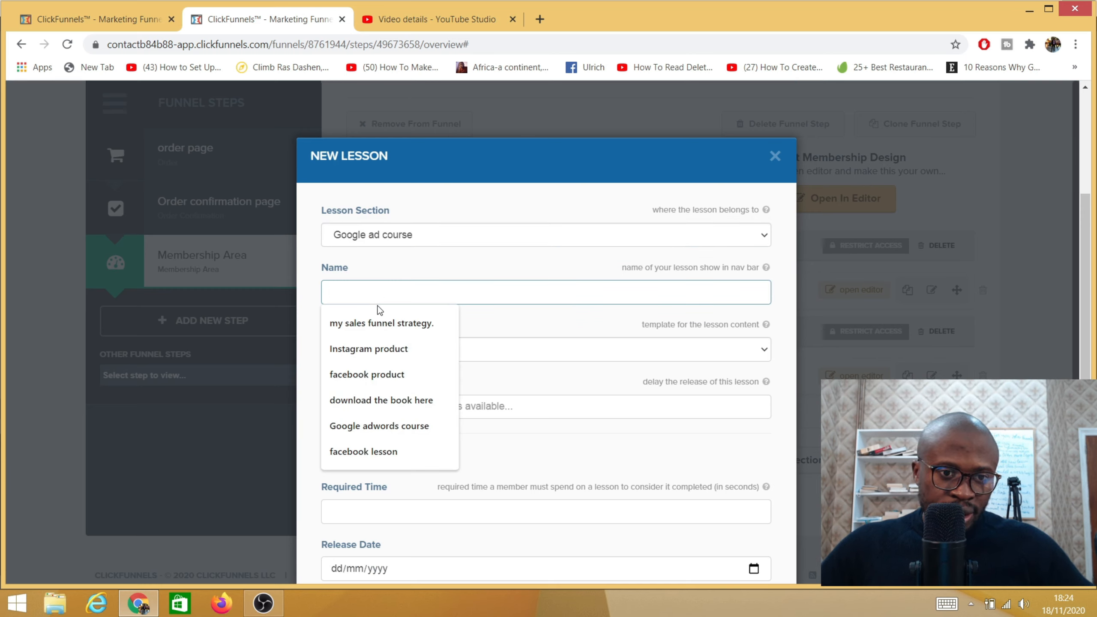
type("pd")
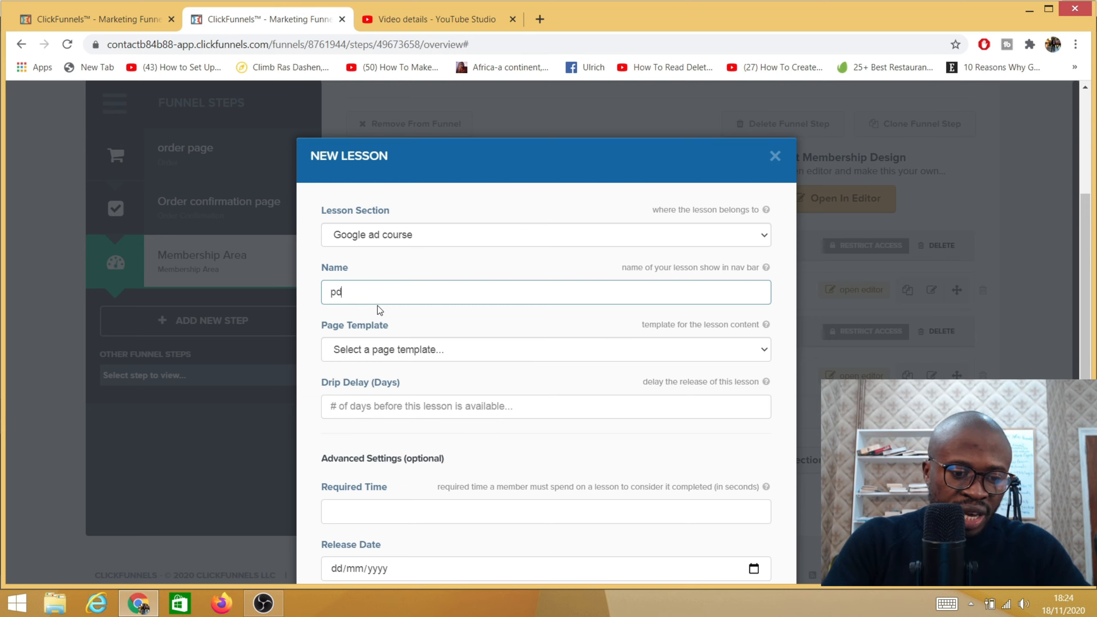
type("f")
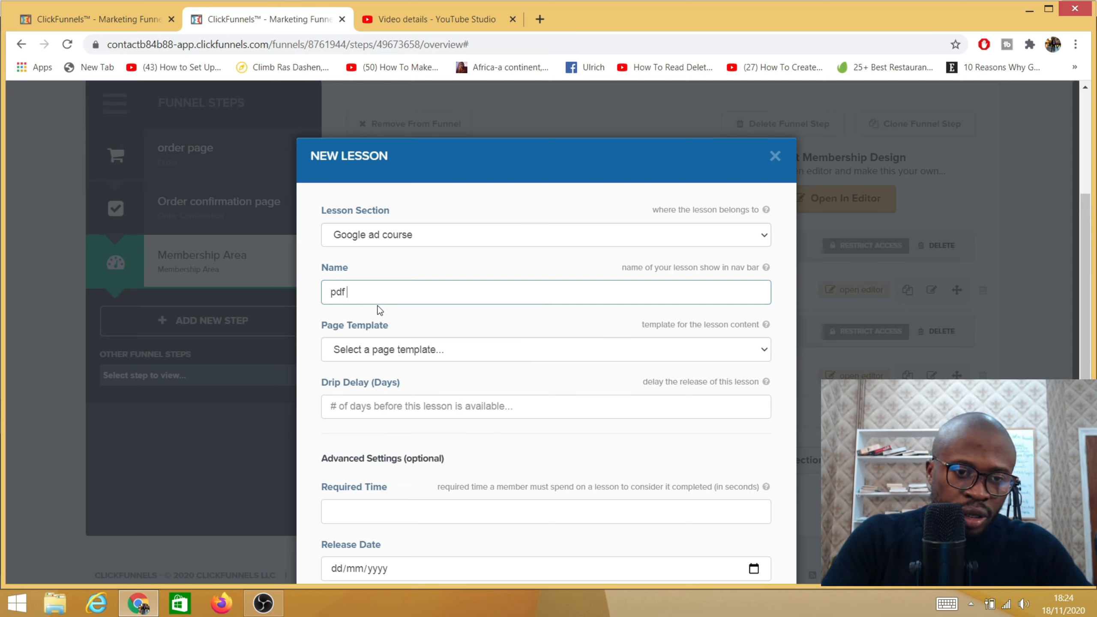
type(" files")
key("Home")
type("useful")
Assign the Resource List (membership) page template to the new lesson and create it
left_click(475, 354)
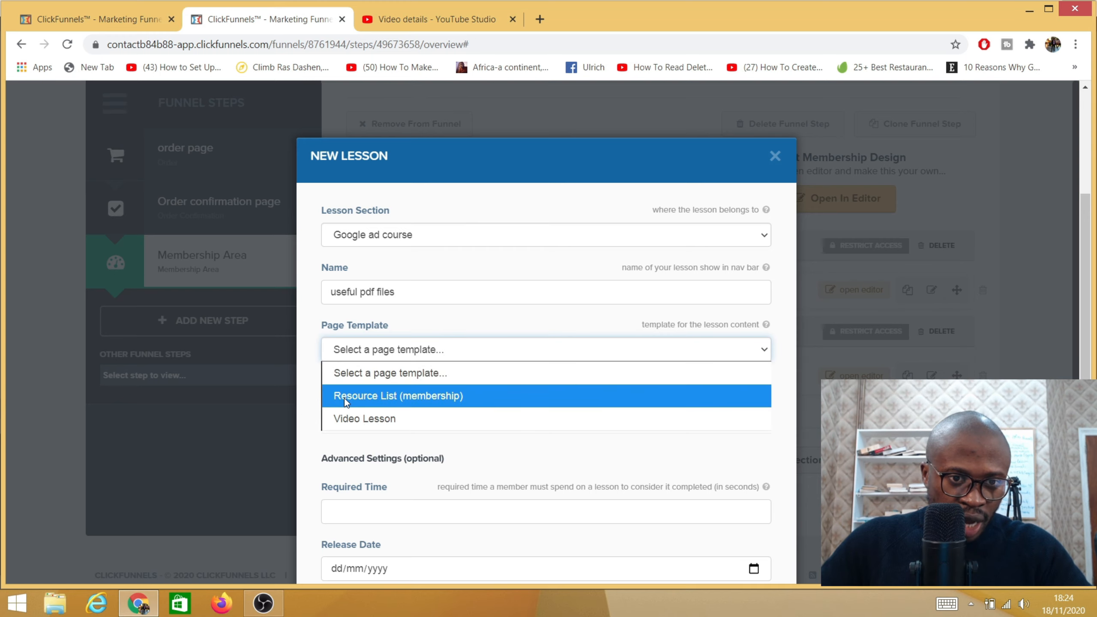
left_click(413, 398)
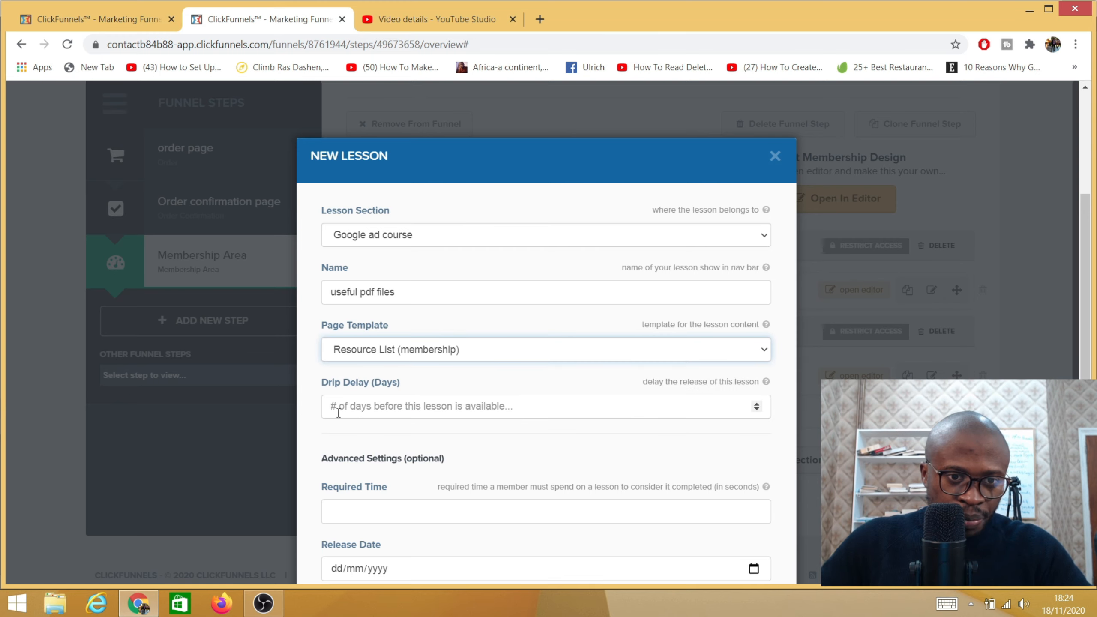
scroll(472, 522, "down", 3)
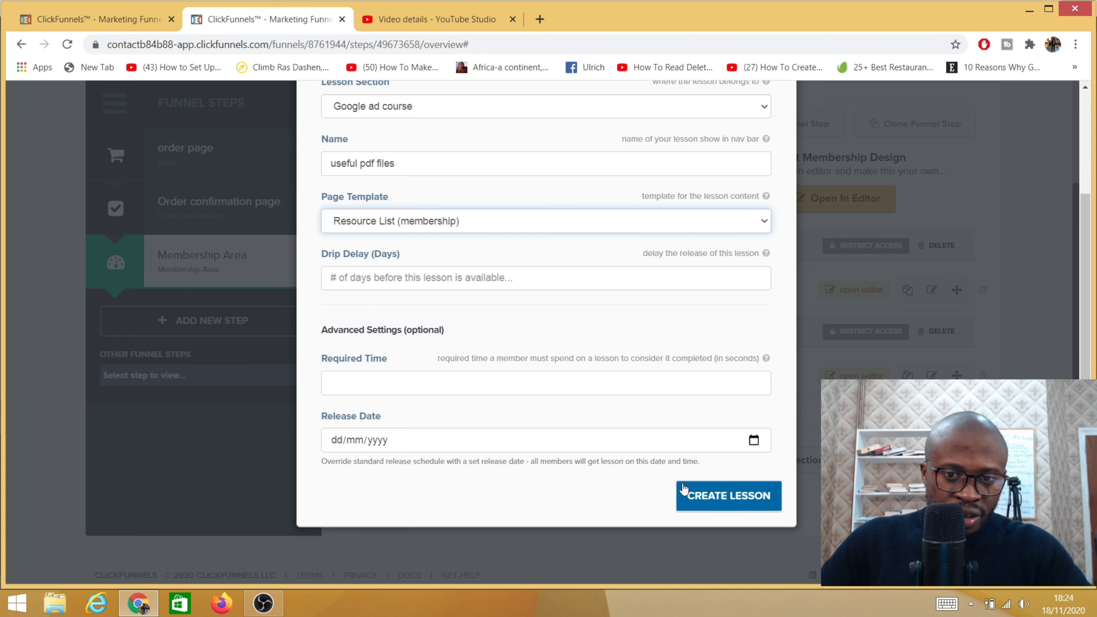
left_click(730, 498)
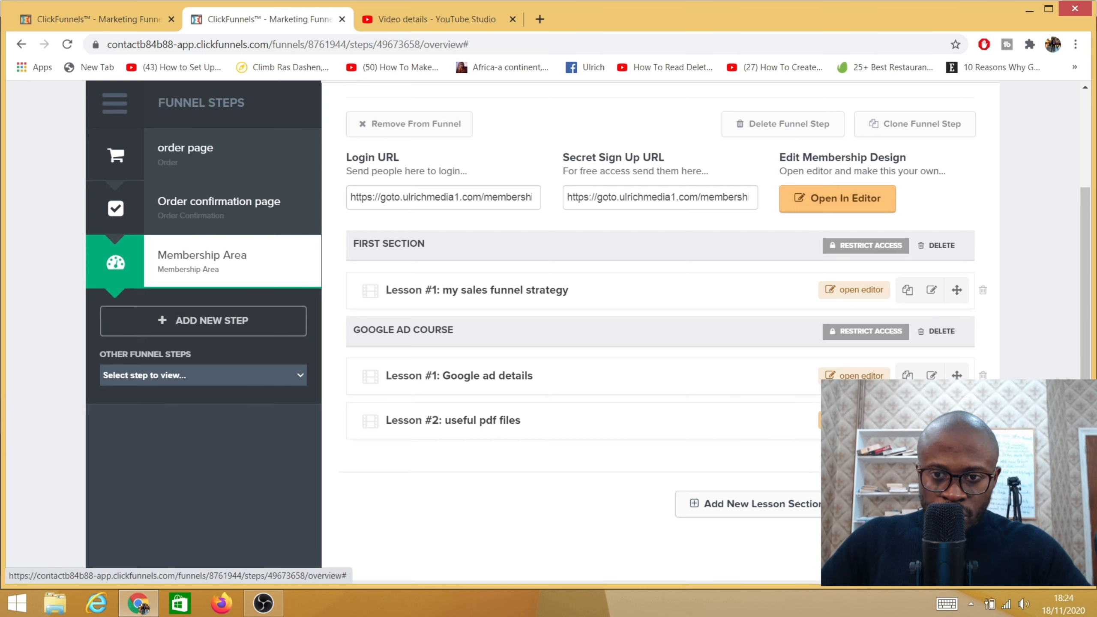
Open the useful pdf files lesson in the editor and delete the second and third download resource rows
left_click(932, 421)
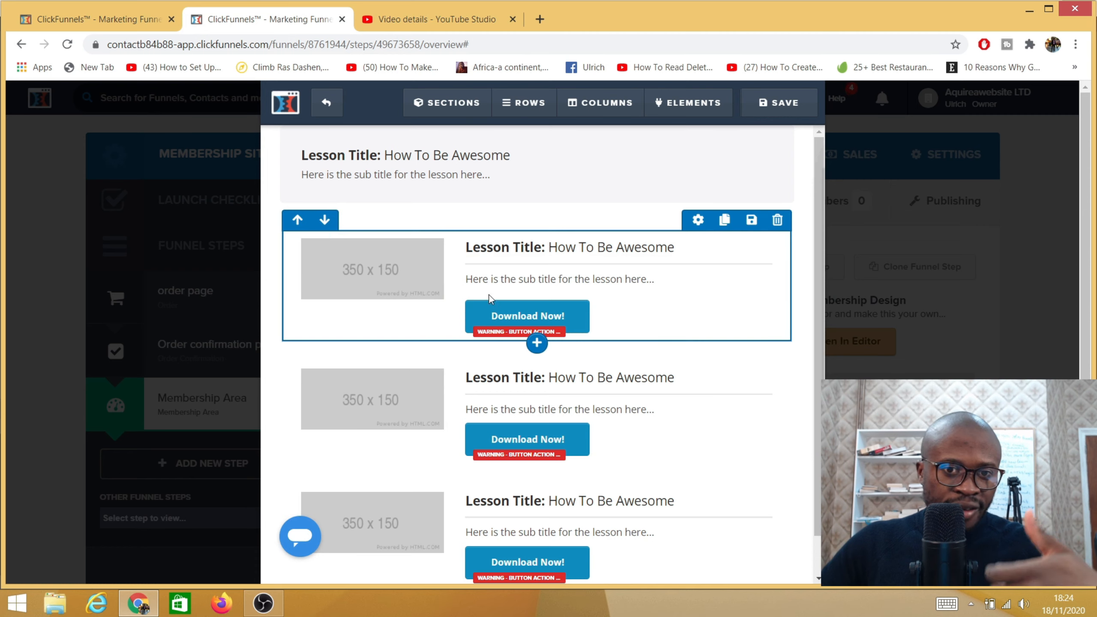
scroll(470, 393, "down", 1)
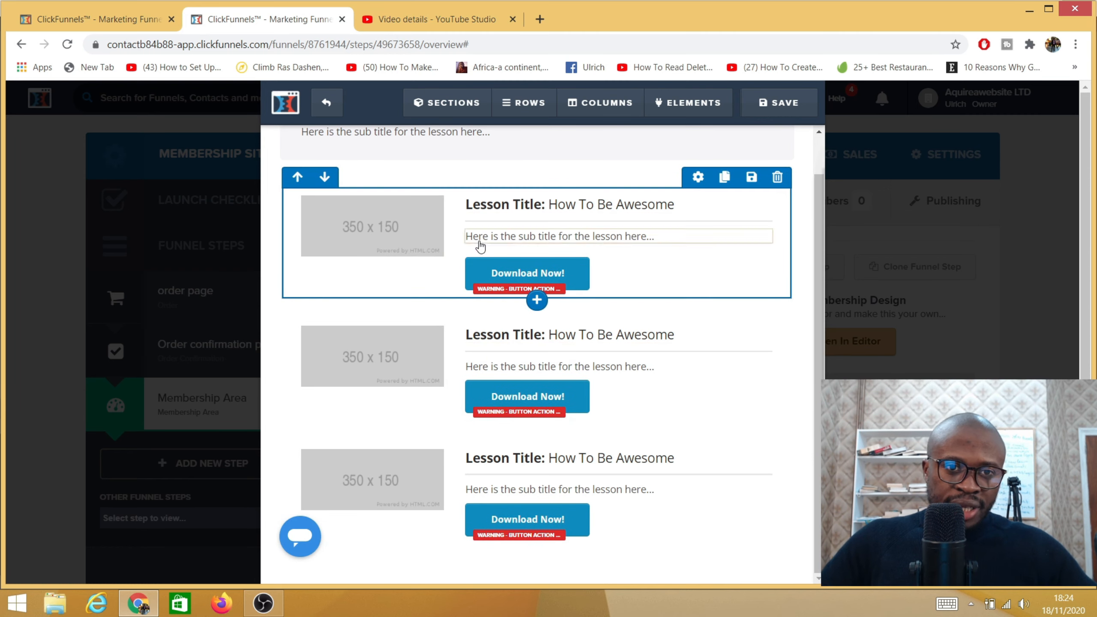
scroll(465, 282, "down", 2)
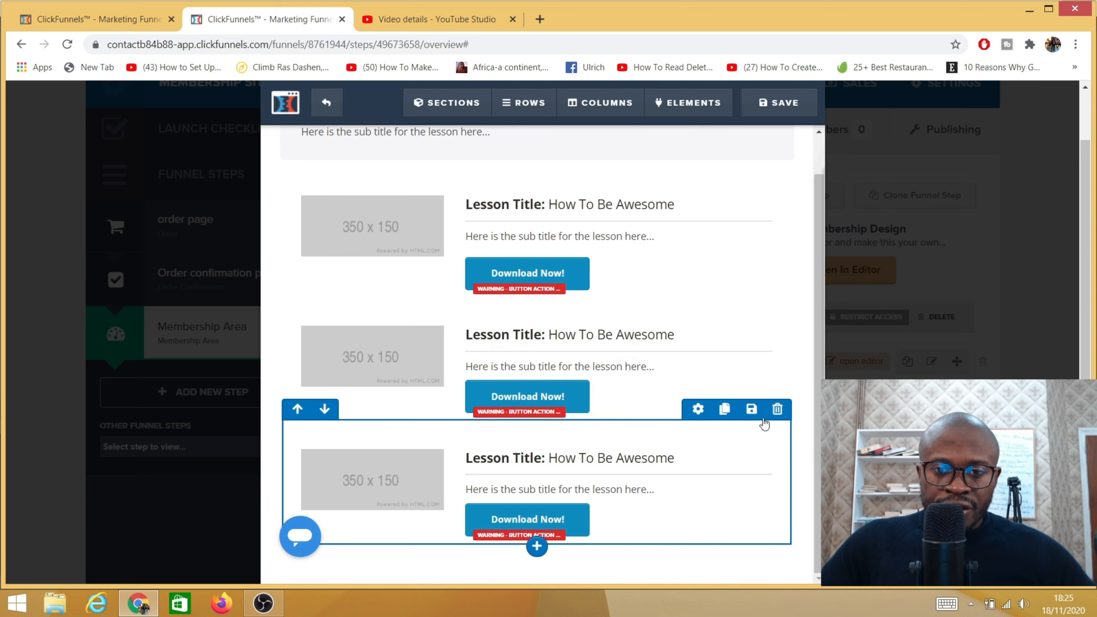
left_click(778, 409)
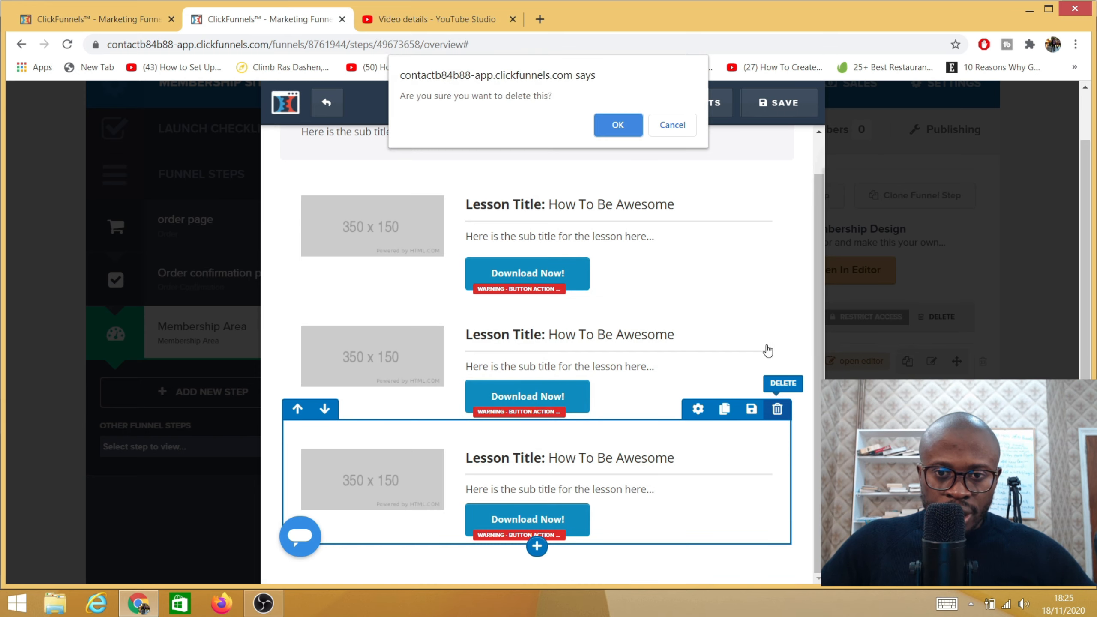
left_click(596, 126)
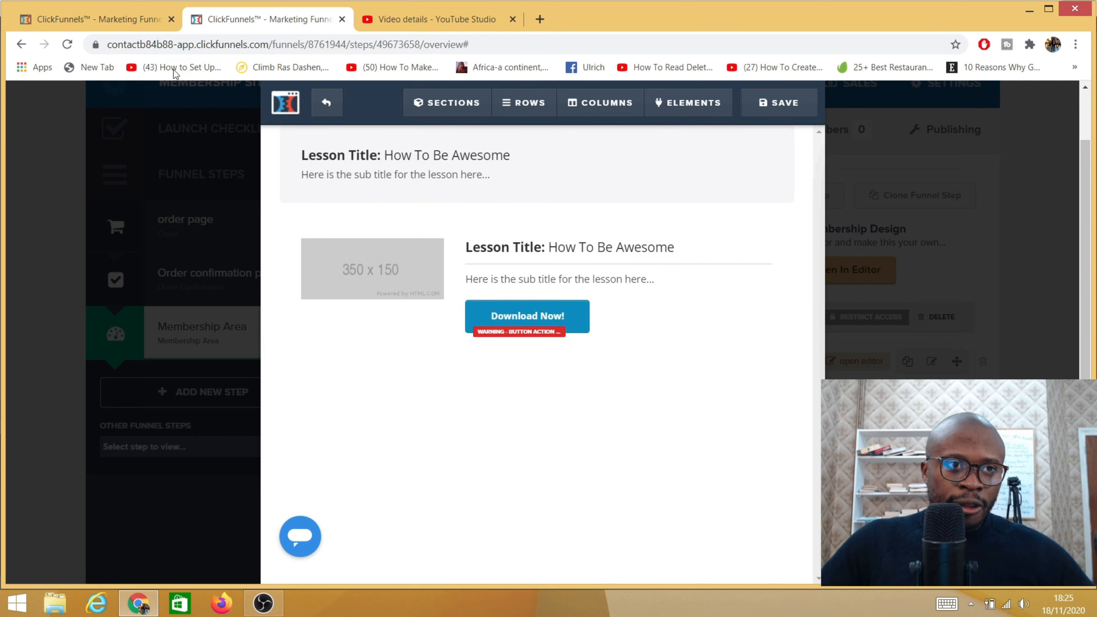
Switch to the other ClickFunnels browser tab and open the Digital Assets page in the account settings
left_click(88, 22)
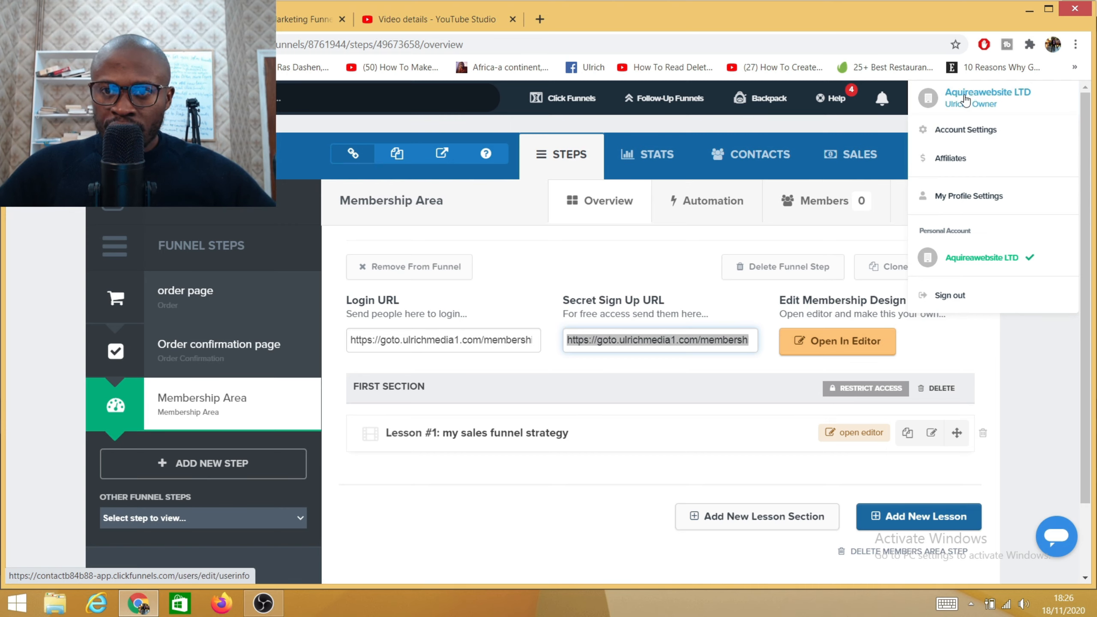
left_click(957, 137)
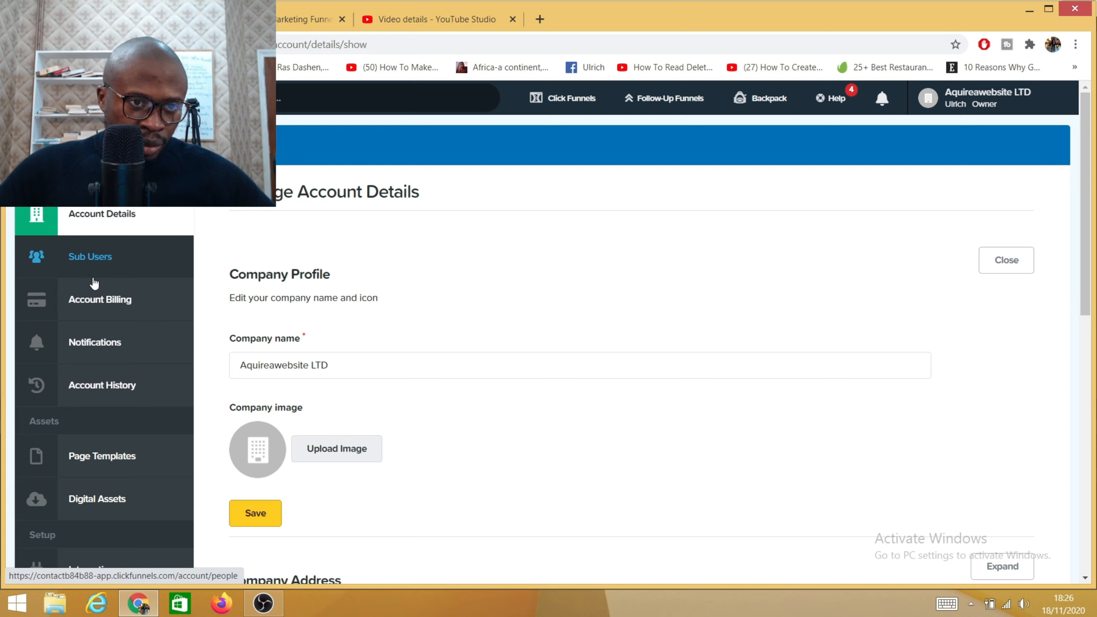
left_click(86, 498)
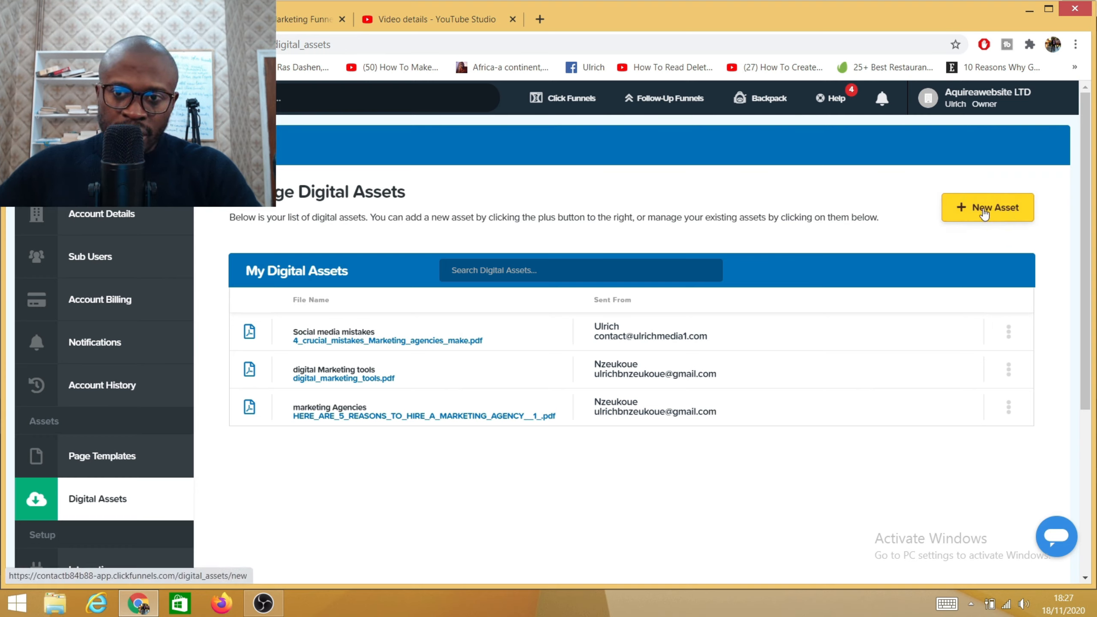
Open the new digital asset form and review its file upload, asset name, sender and message fields
left_click(965, 211)
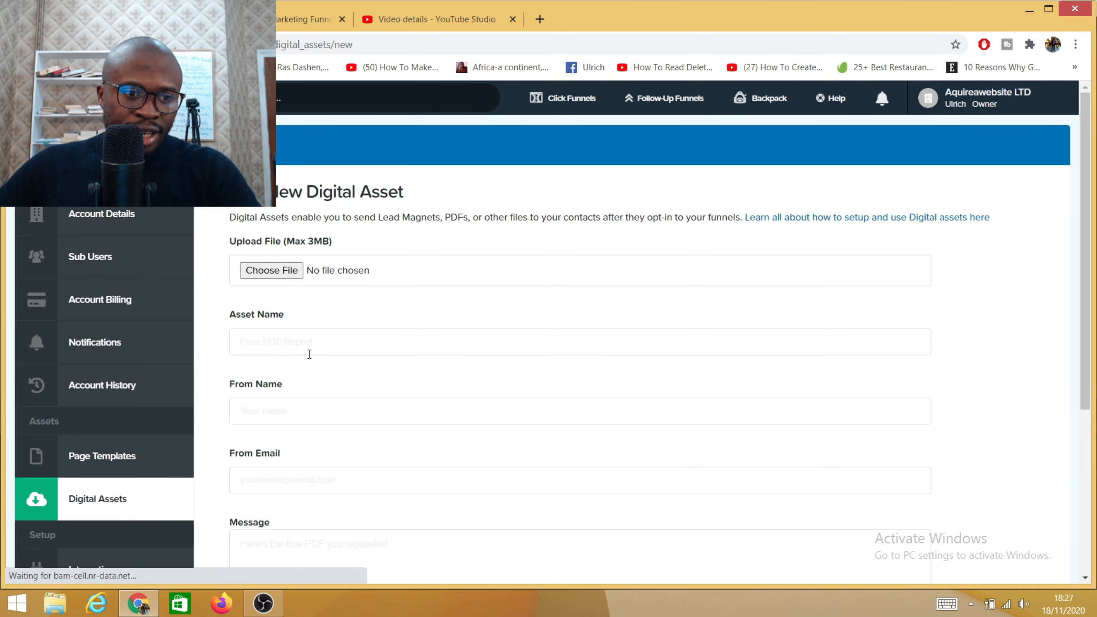
scroll(309, 354, "down", 5)
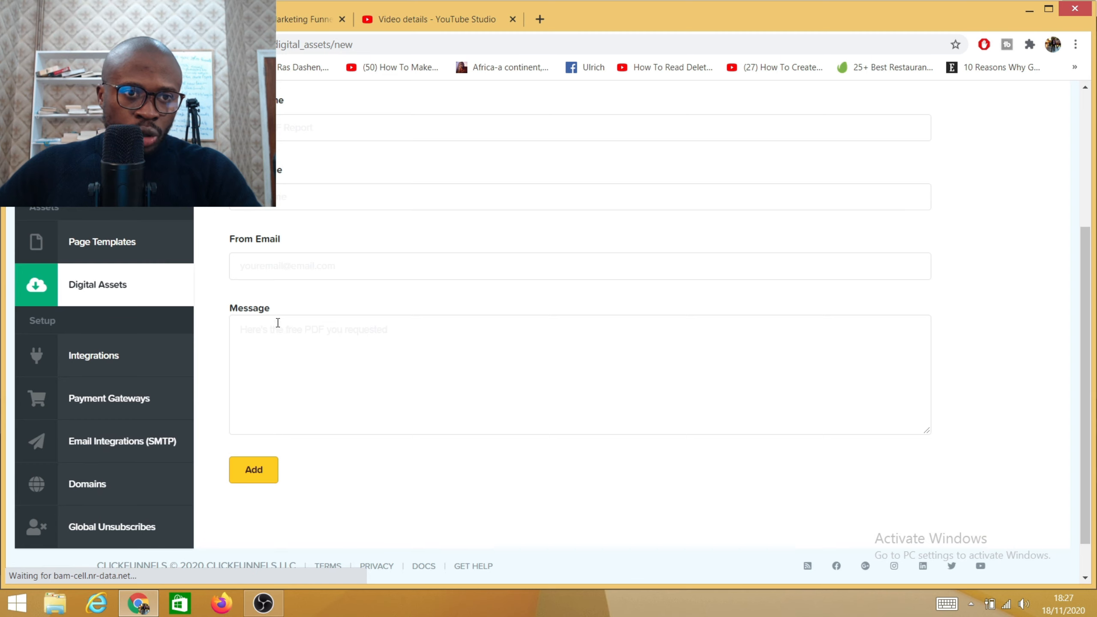
scroll(278, 322, "up", 5)
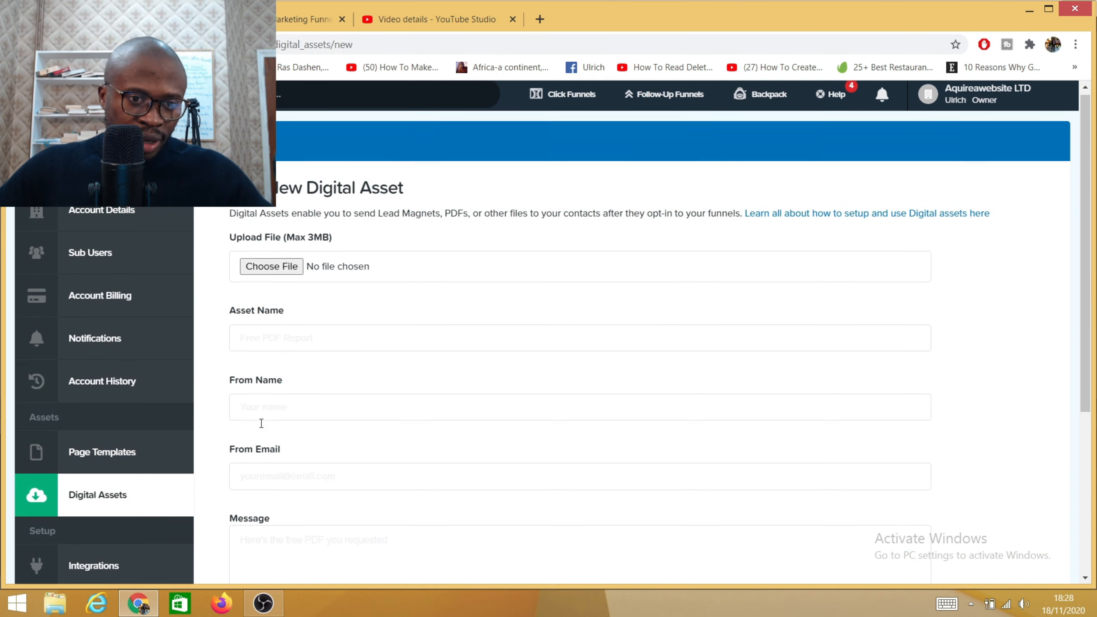
scroll(262, 419, "down", 3)
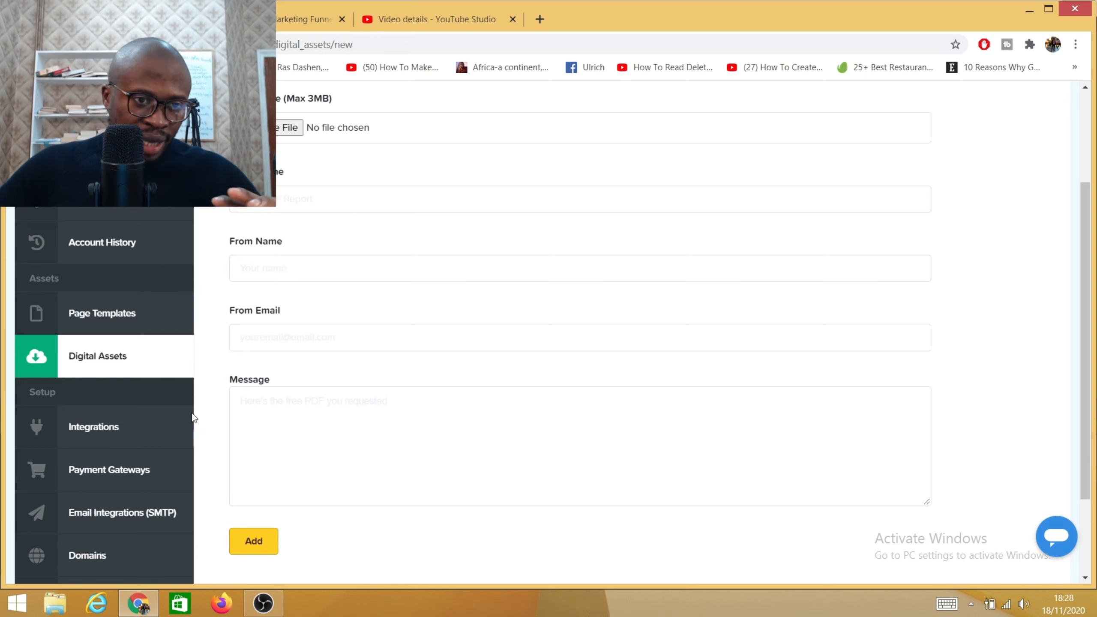
Return to the digital assets list and copy the asset path of the Social media mistakes PDF
left_click(74, 363)
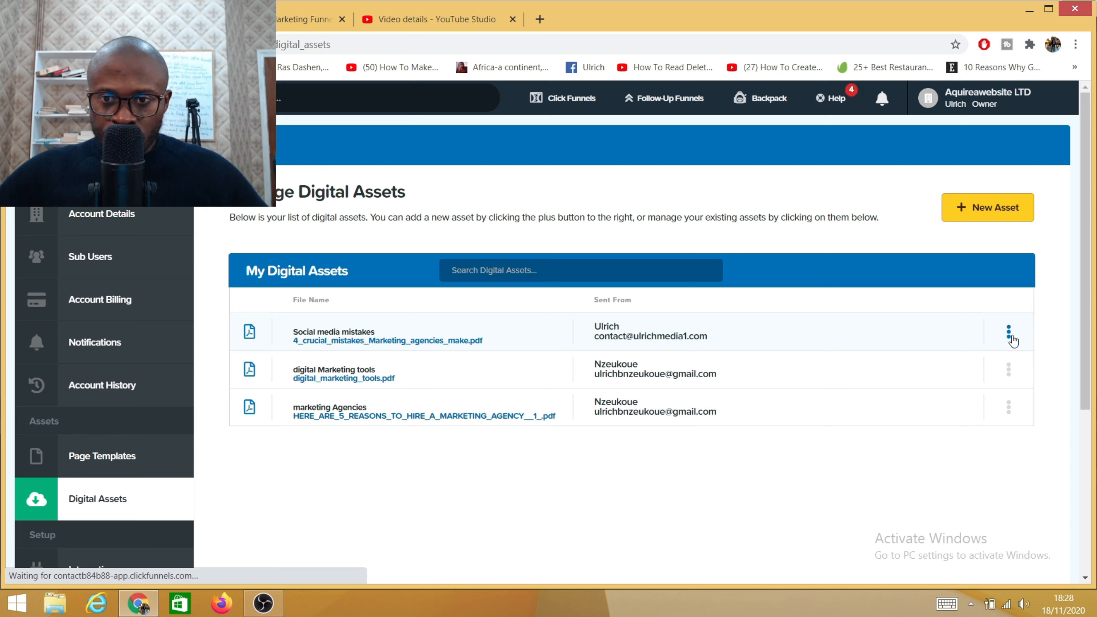
left_click(1010, 338)
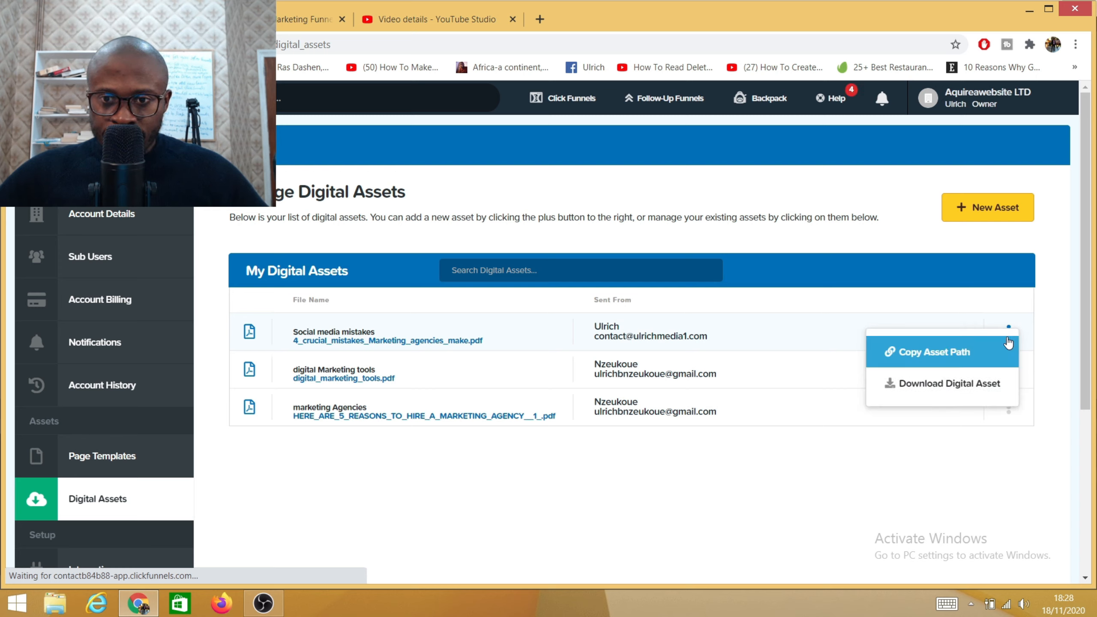
left_click(908, 354)
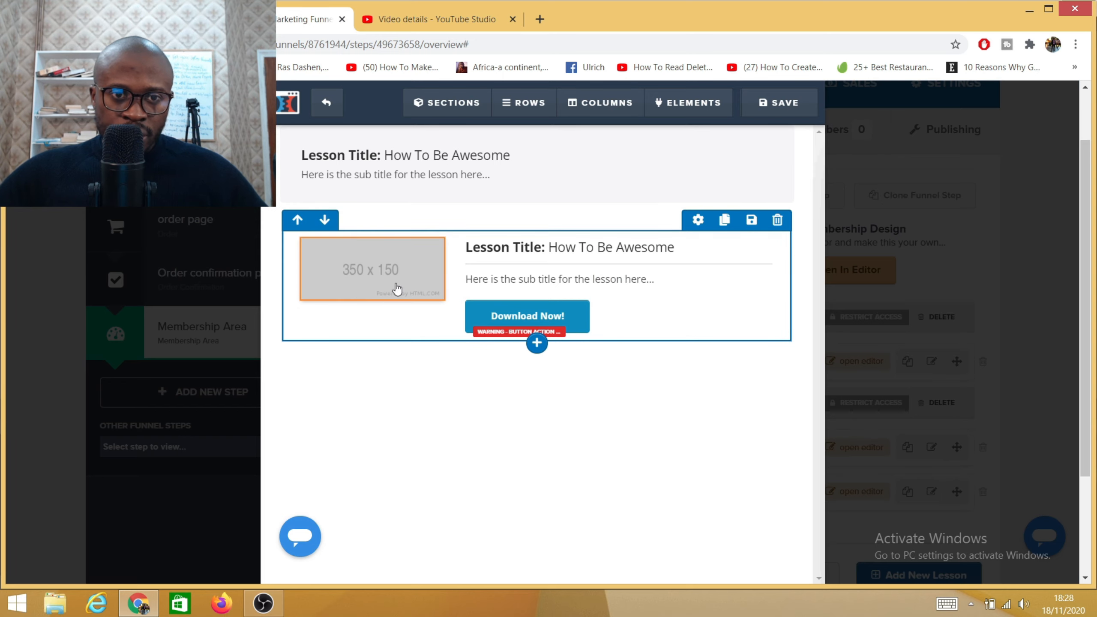
Back in the lesson editor, replace the 350 x 150 placeholder with the uploaded picture of a phone showing Facebook, and close the image settings
mouse_move(394, 282)
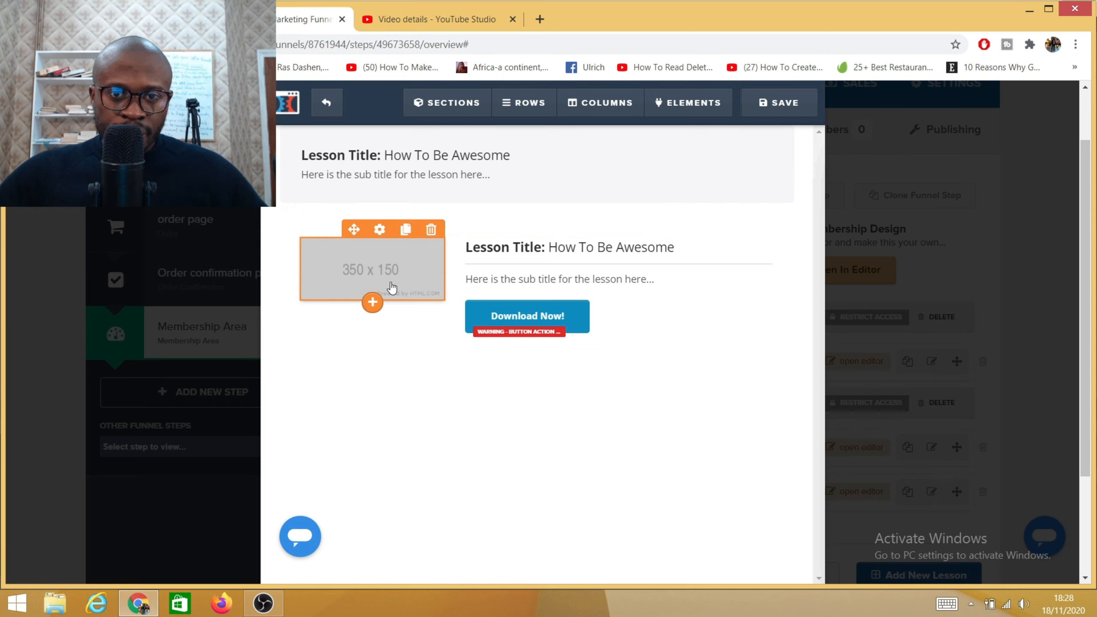
left_click(387, 276)
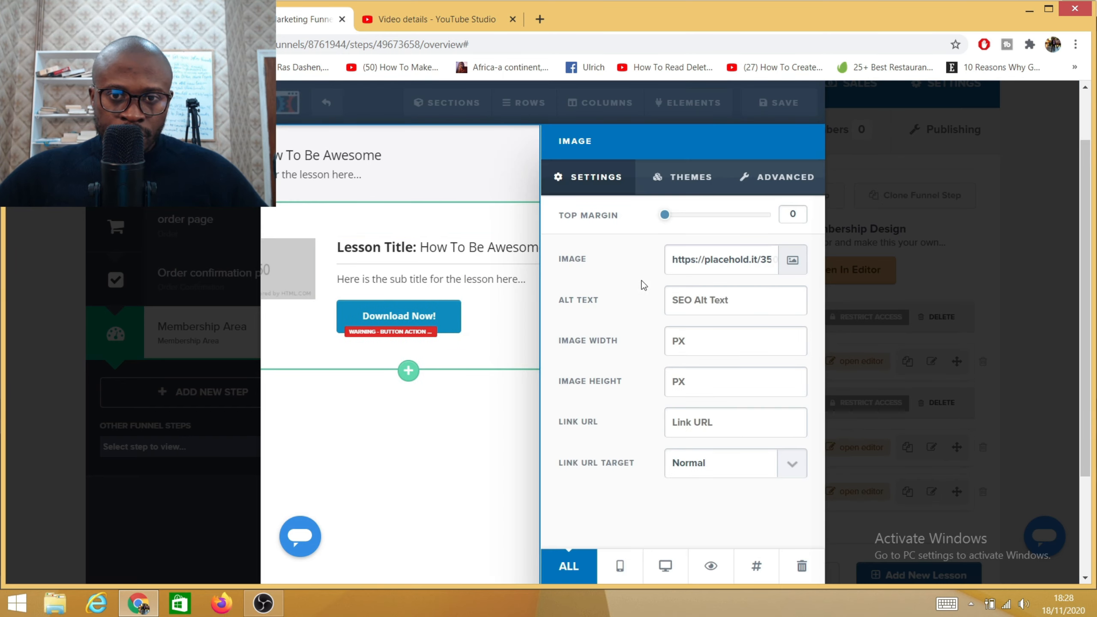
left_click(795, 265)
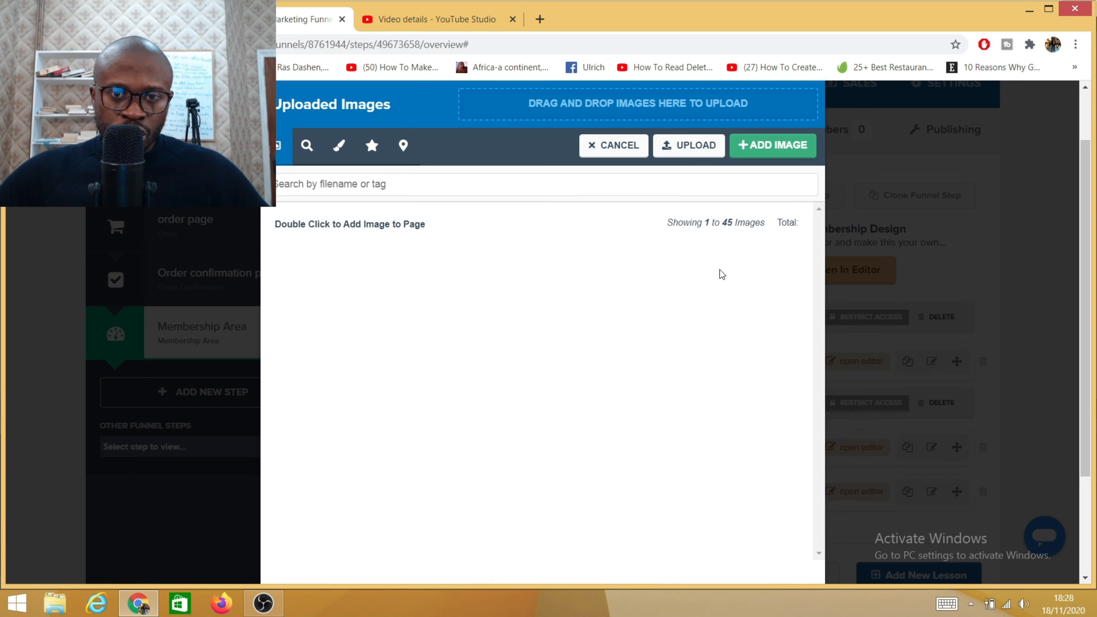
left_click(511, 321)
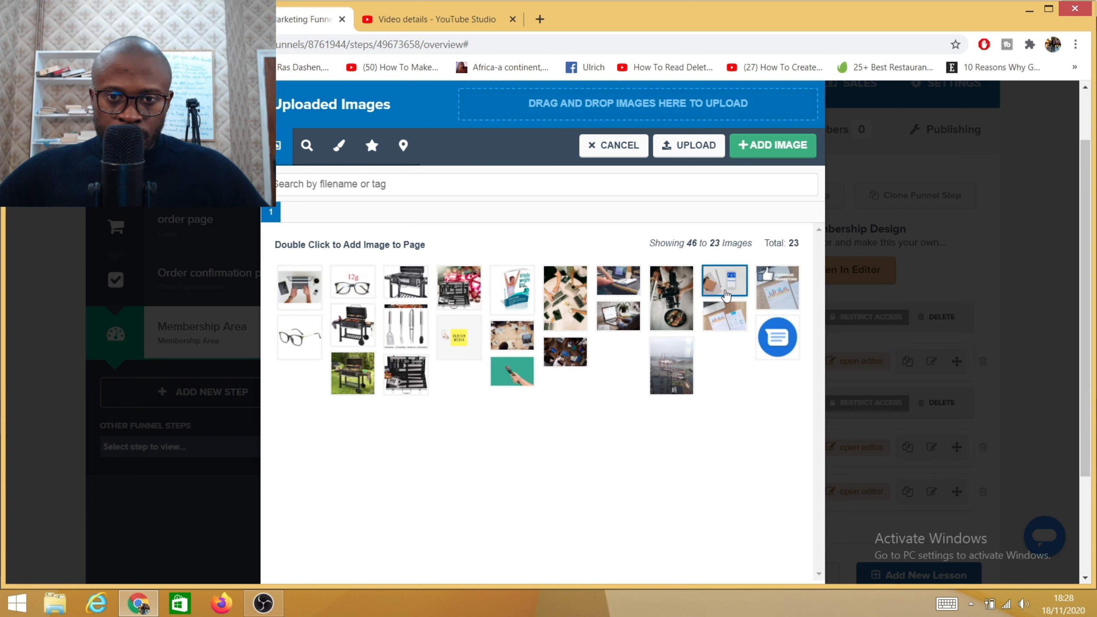
left_click(726, 297)
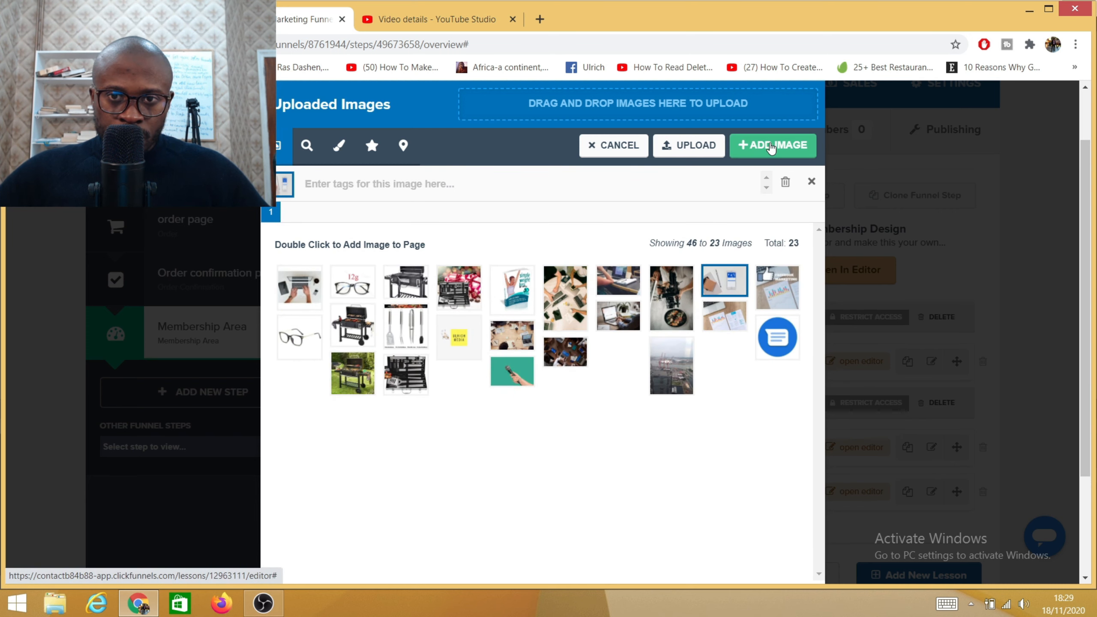
left_click(770, 149)
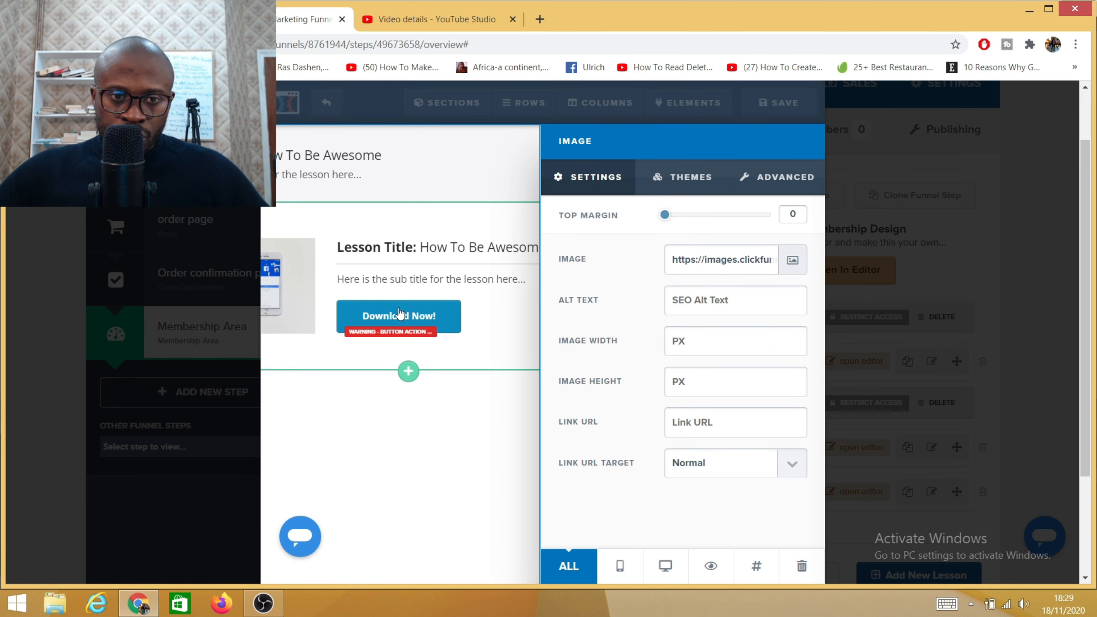
left_click(506, 219)
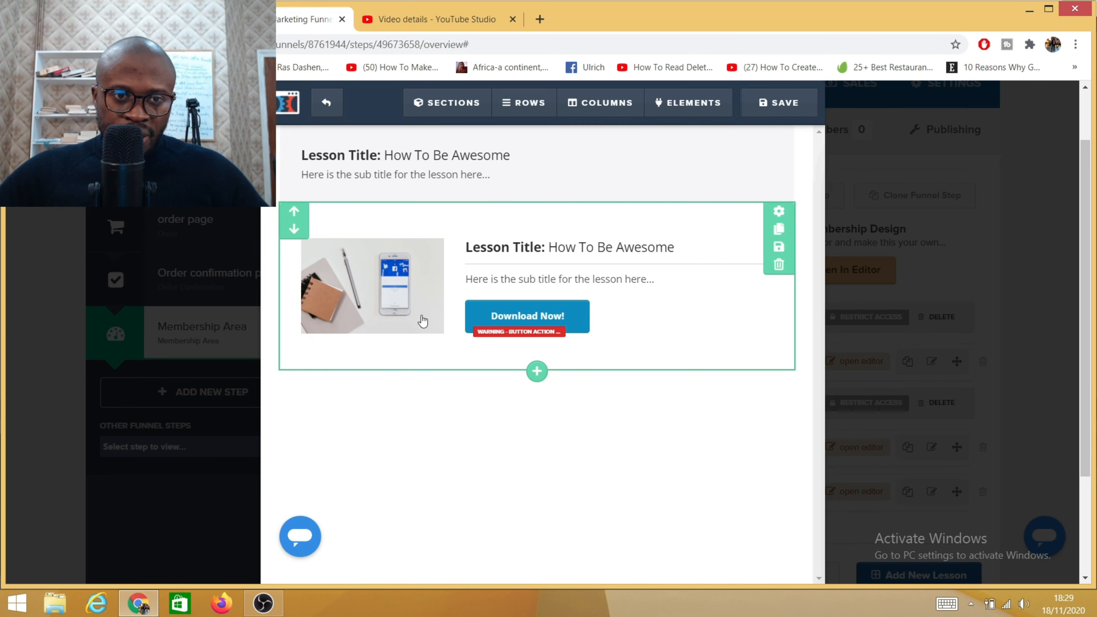
Set the Download Now! button's action to go to the copied asset path of the 4_crucial_mistakes_Marketing_agencies_make.pdf file
left_click(516, 319)
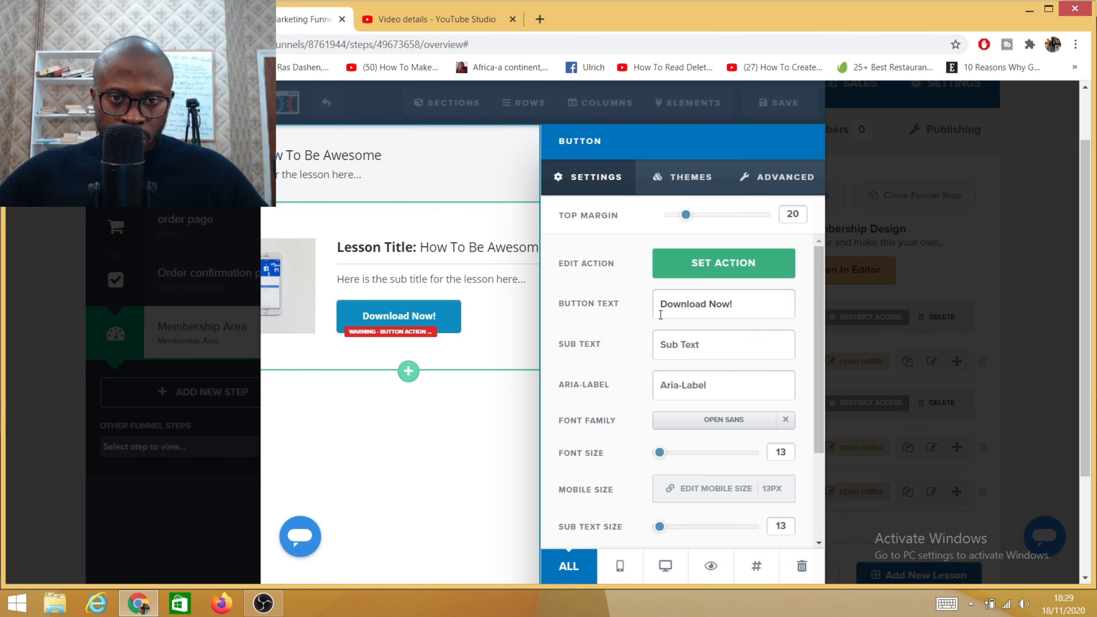
left_click(730, 275)
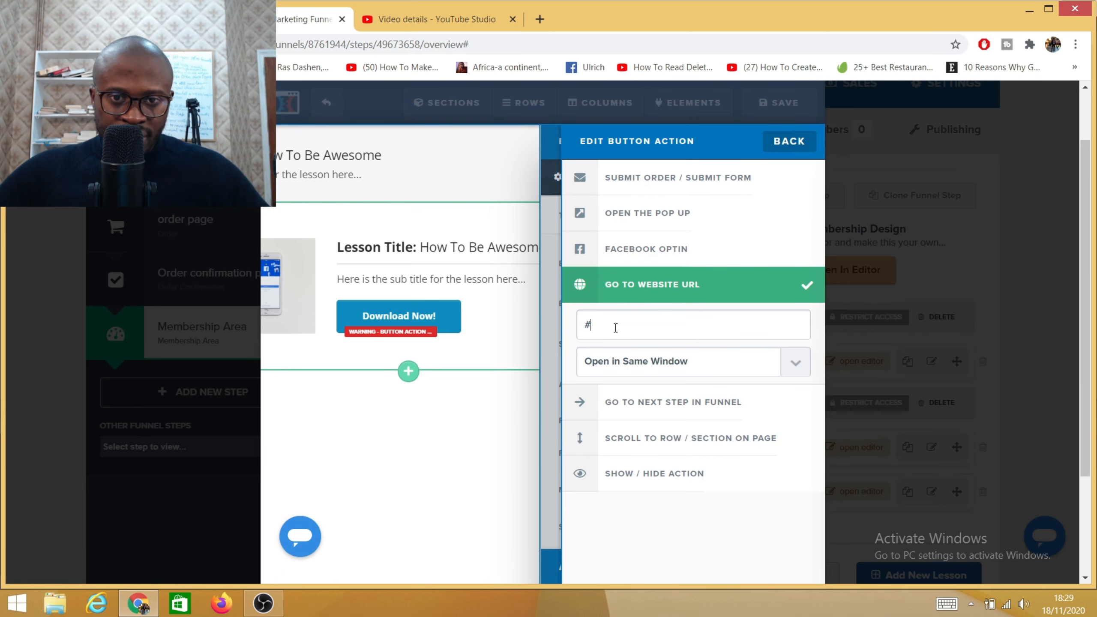
key("BackSpace")
right_click(618, 329)
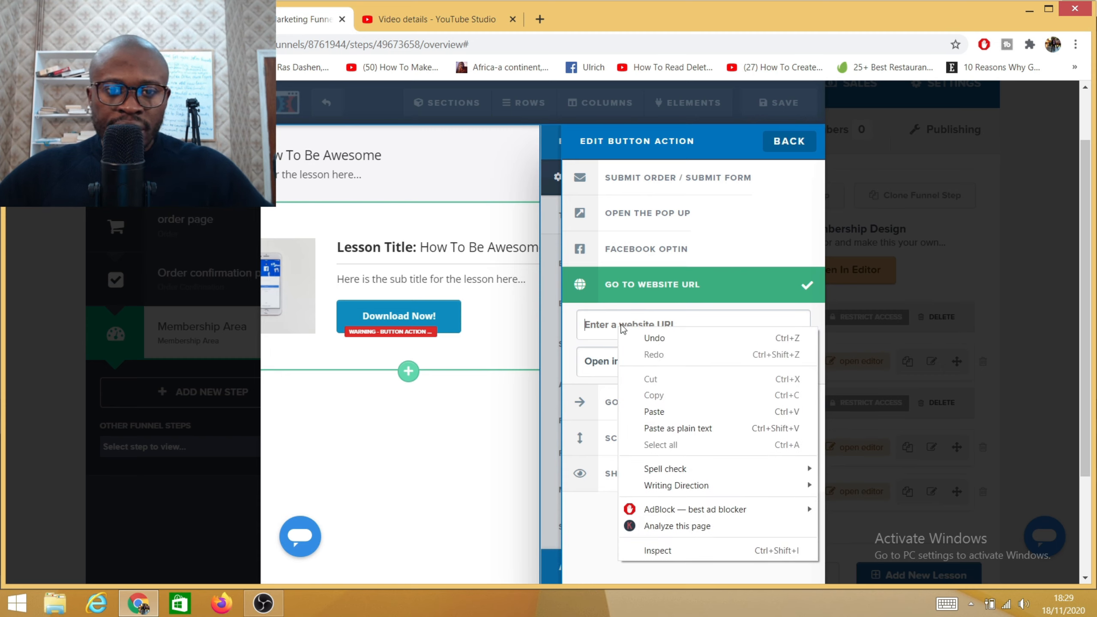
left_click(660, 409)
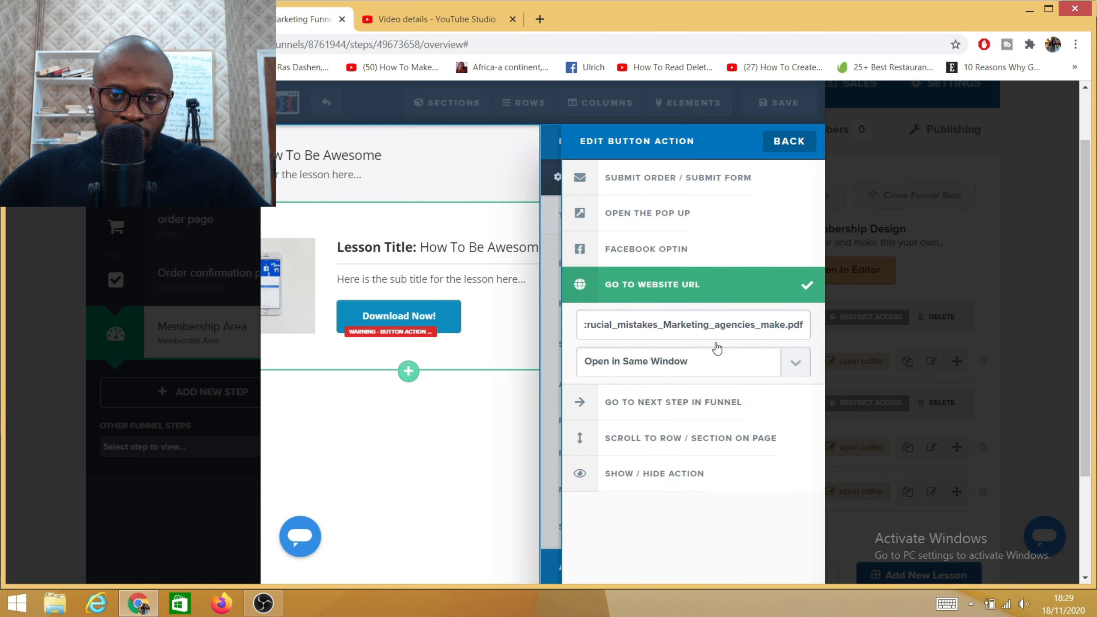
Look through the pasted website URL of the download button from its end back to its beginning
key("Left")
key("Left")
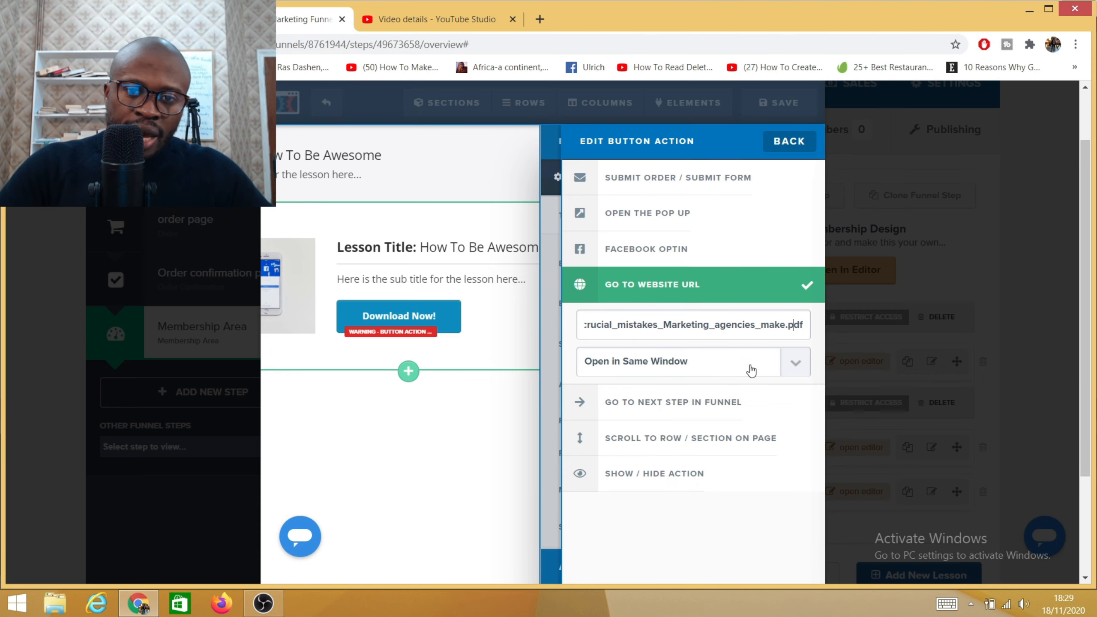
key("Left")
key("Left")
key("Left")
key("Left")
key("Left")
key("Left")
key("Left")
key("Left")
key("Left")
key("Left")
key("Left")
key("Left")
key("Left")
key("Left")
key("Left")
key("Left")
key("Left")
key("Left")
key("Left")
key("Left")
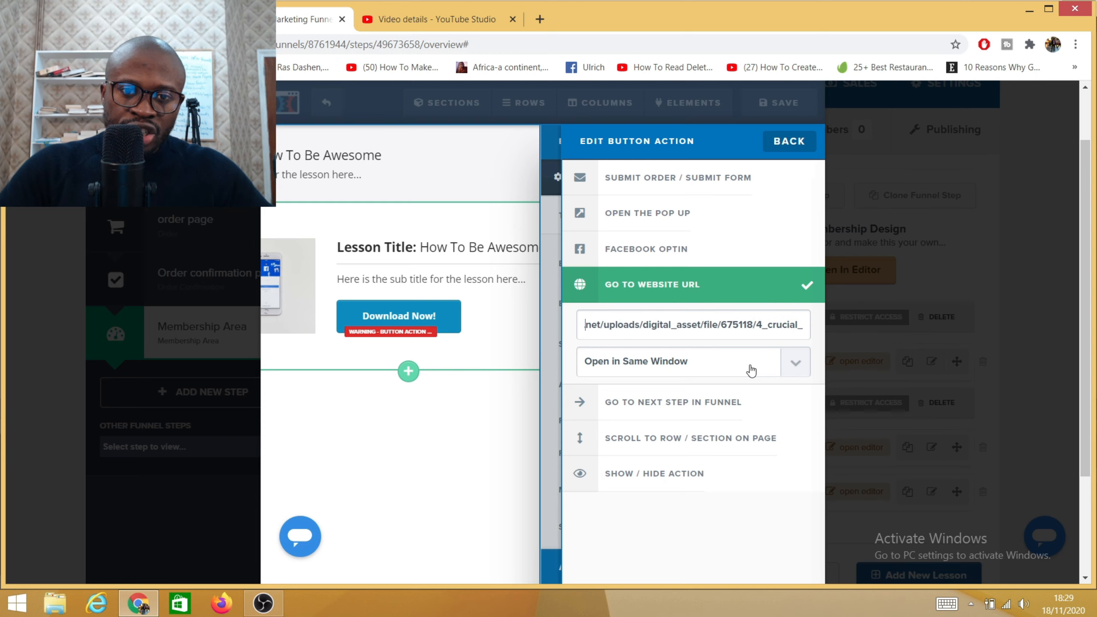
key("Left")
key("Left")
key("Left")
key("Left")
key("Left")
key("Left")
key("Left")
key("Left")
key("Left")
key("Left")
key("Left")
key("Left")
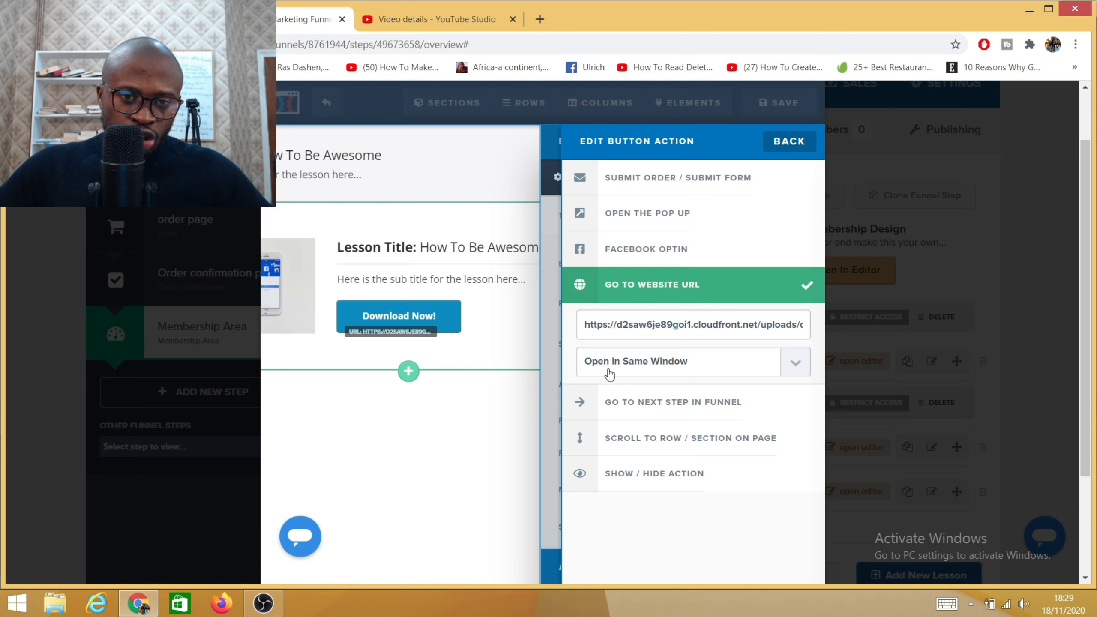
Check the download link's window-opening options, then reopen the button's action to verify the website URL
left_click(796, 366)
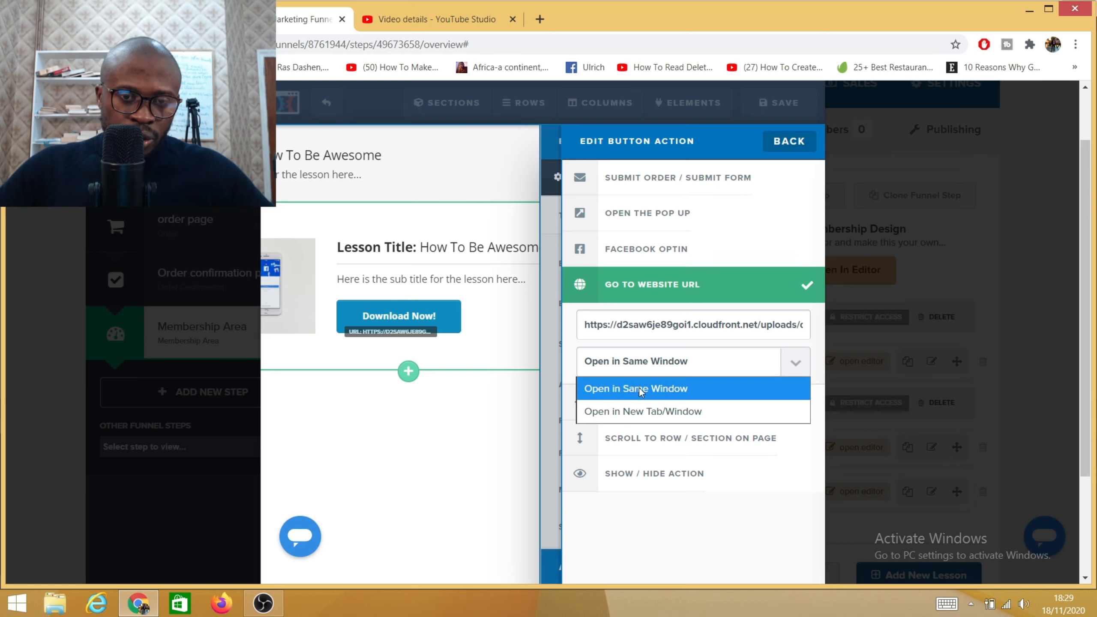
left_click(500, 418)
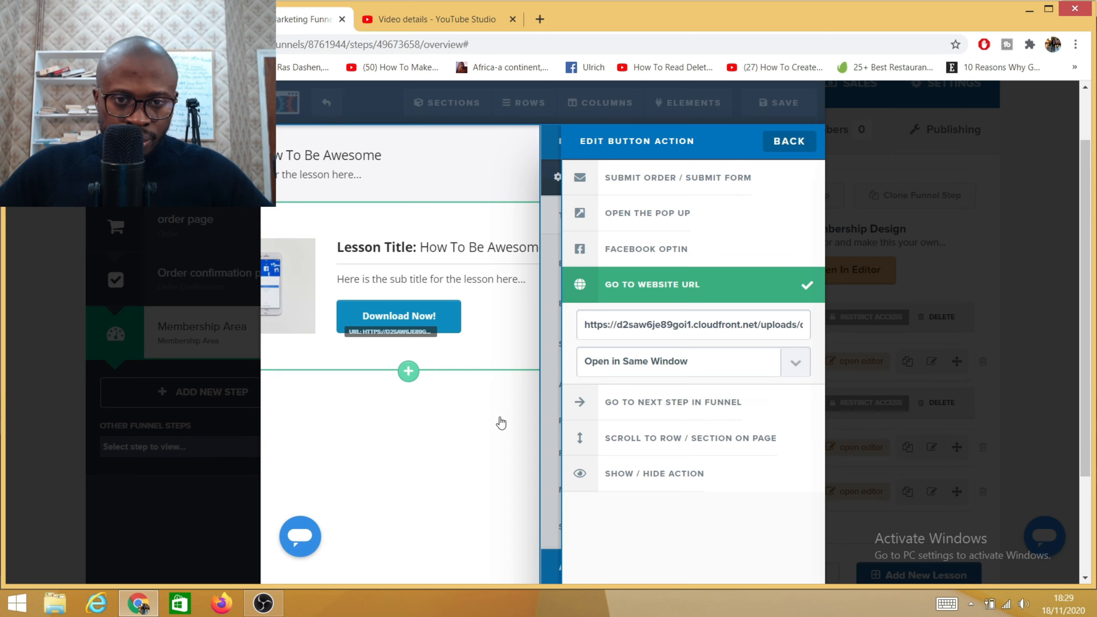
left_click(548, 420)
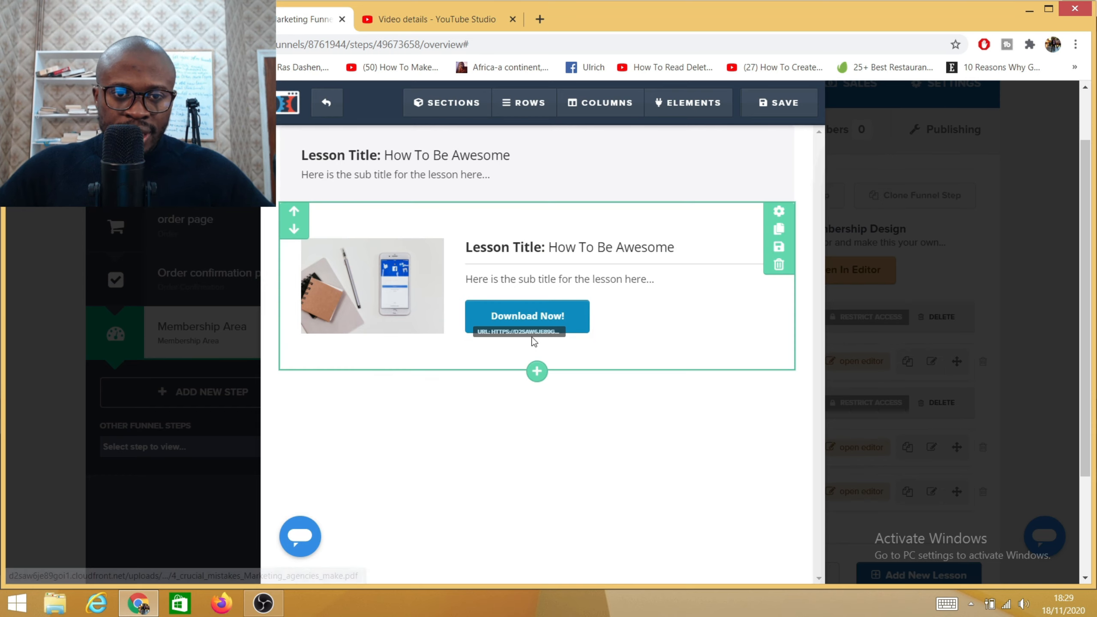
left_click(545, 317)
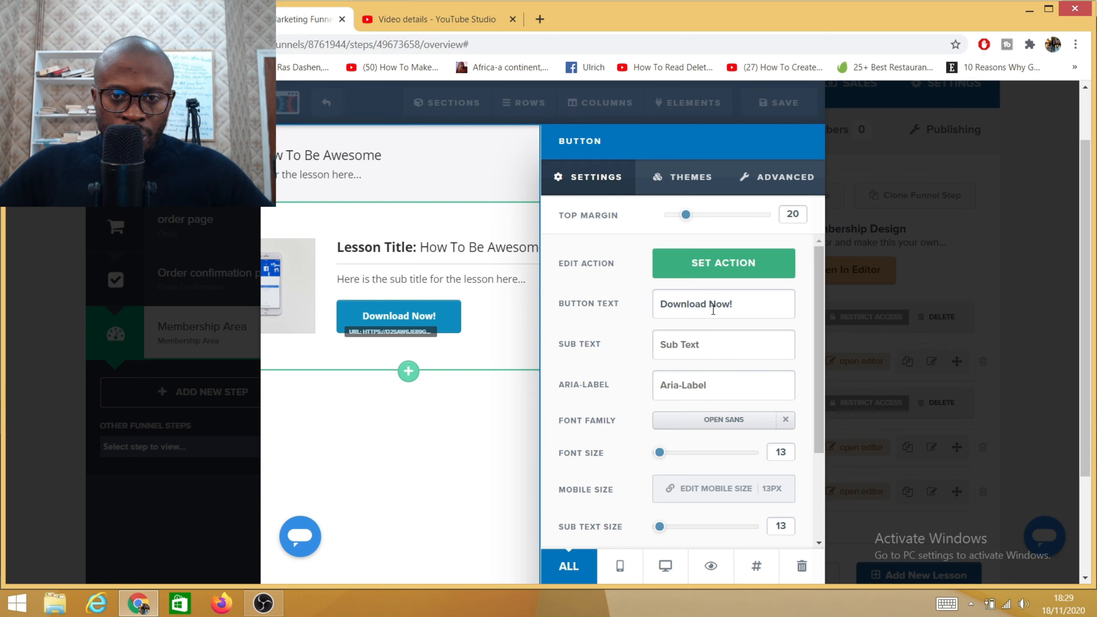
left_click(728, 262)
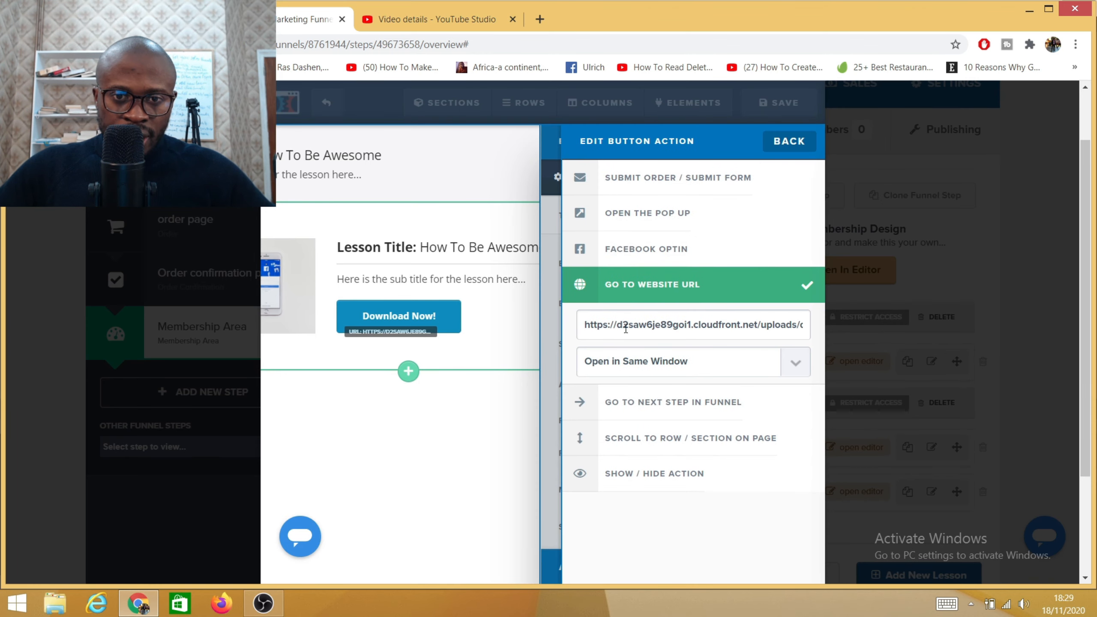
left_click(476, 163)
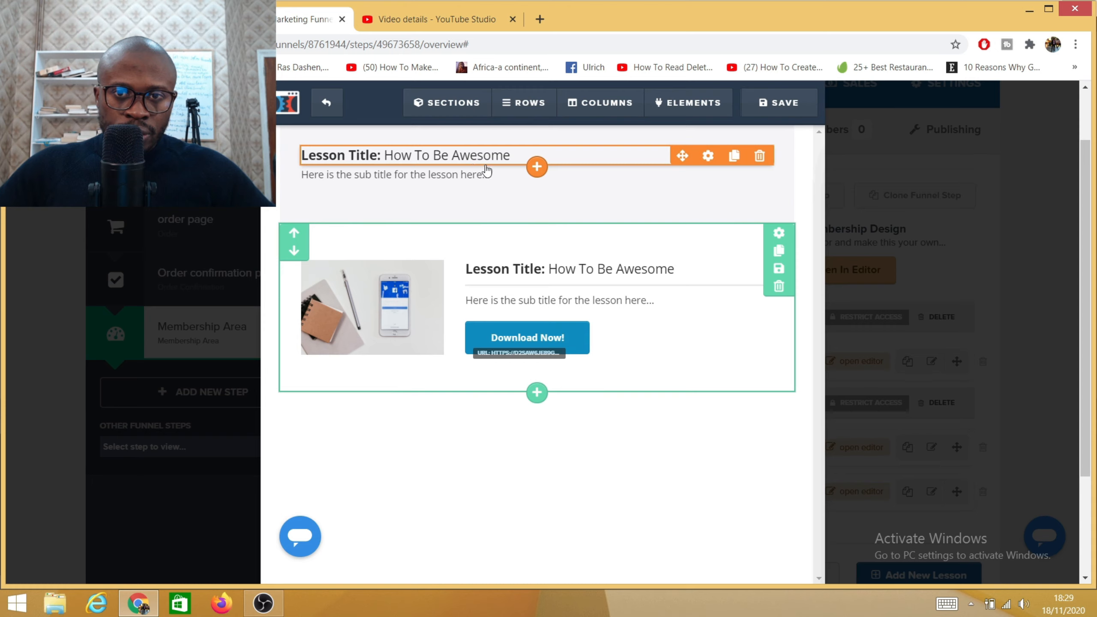
Save the PDF lesson page and return to the Membership Area overview
left_click(778, 110)
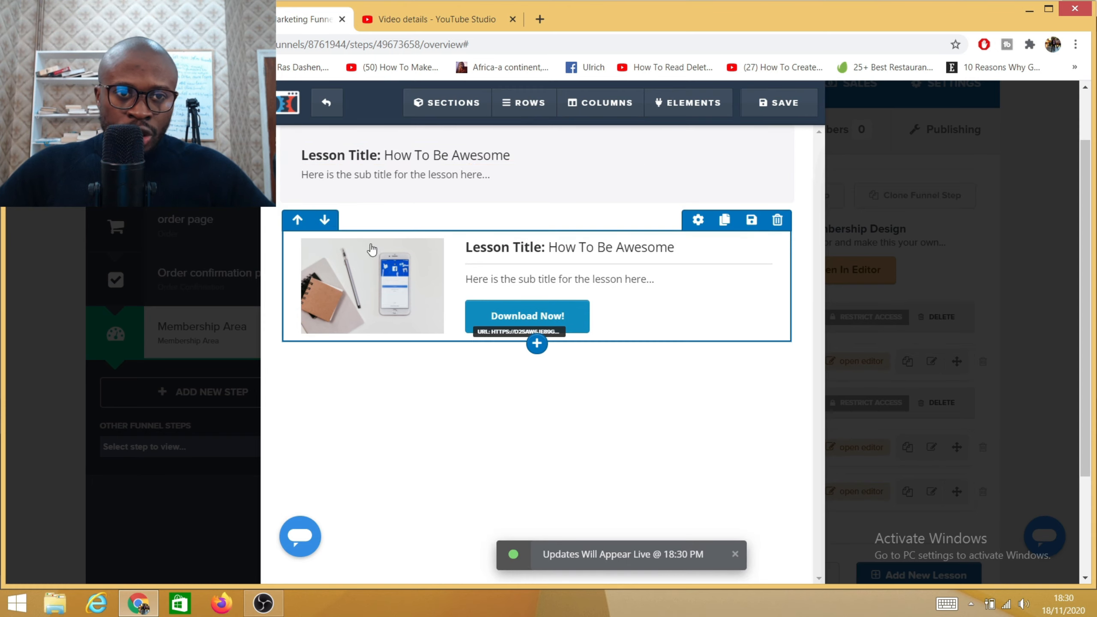
left_click(335, 112)
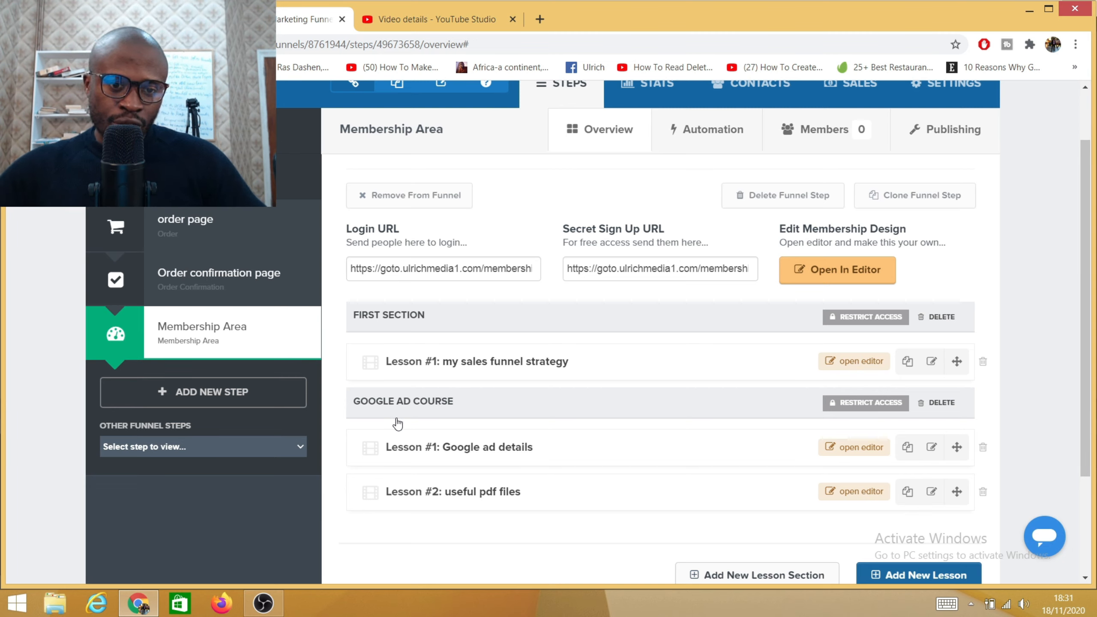
Review the Google ad course section's product and tag access requirements and update the lesson section
left_click(855, 406)
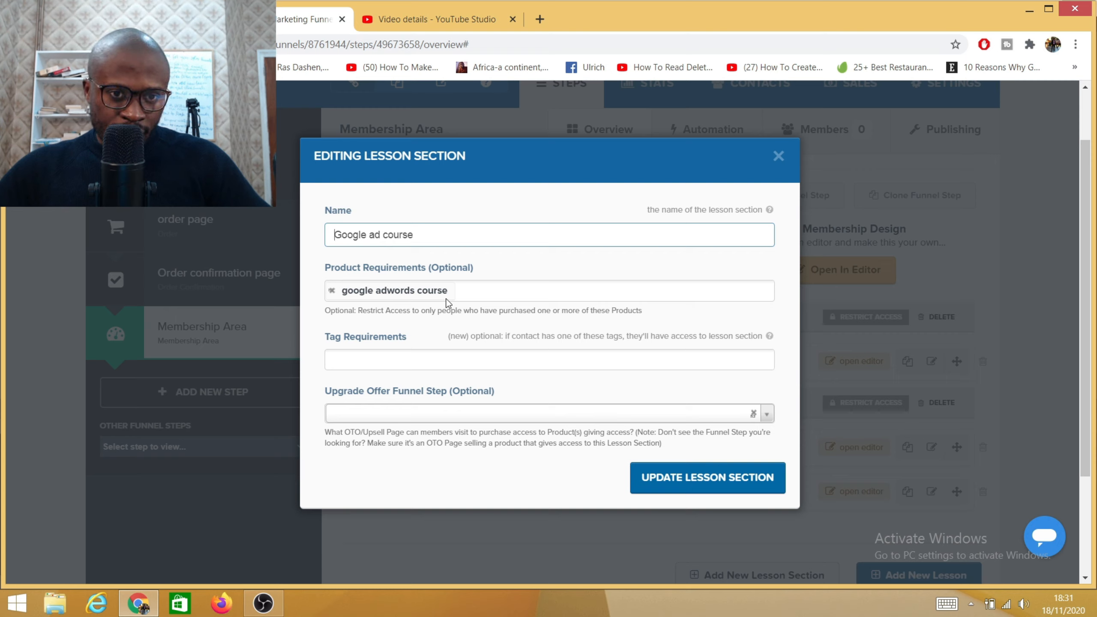
left_click(383, 366)
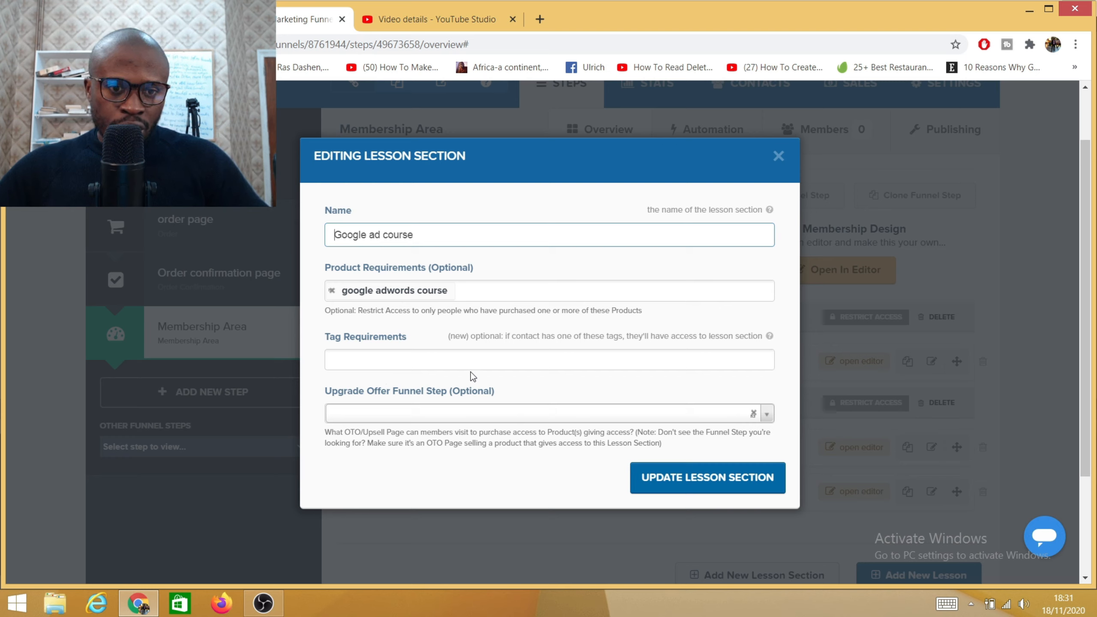
left_click(666, 480)
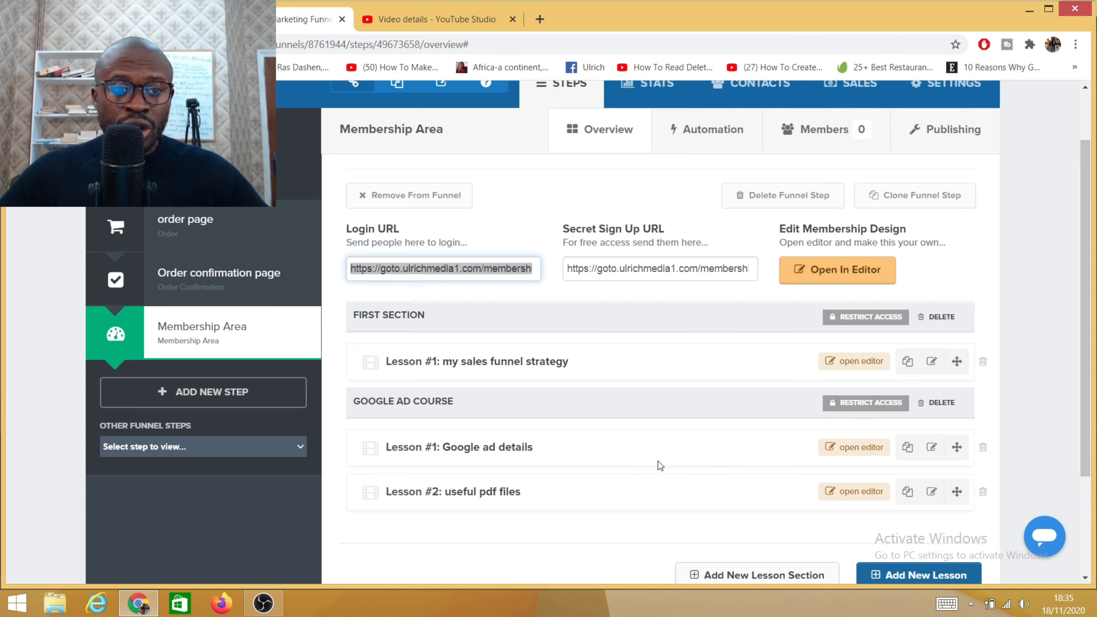
mouse_move(276, 604)
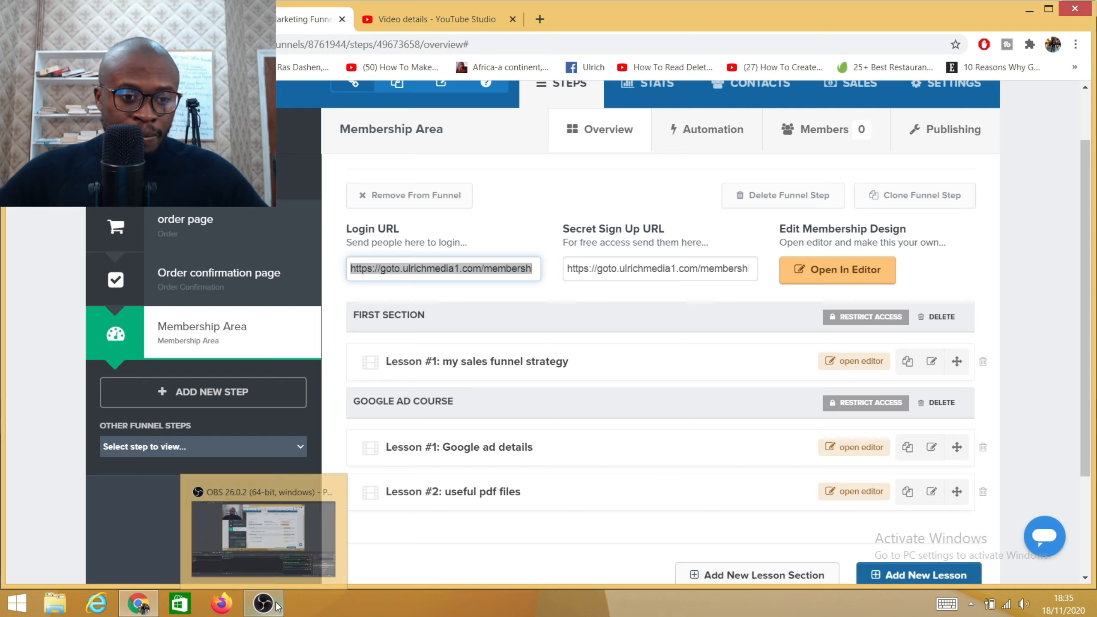